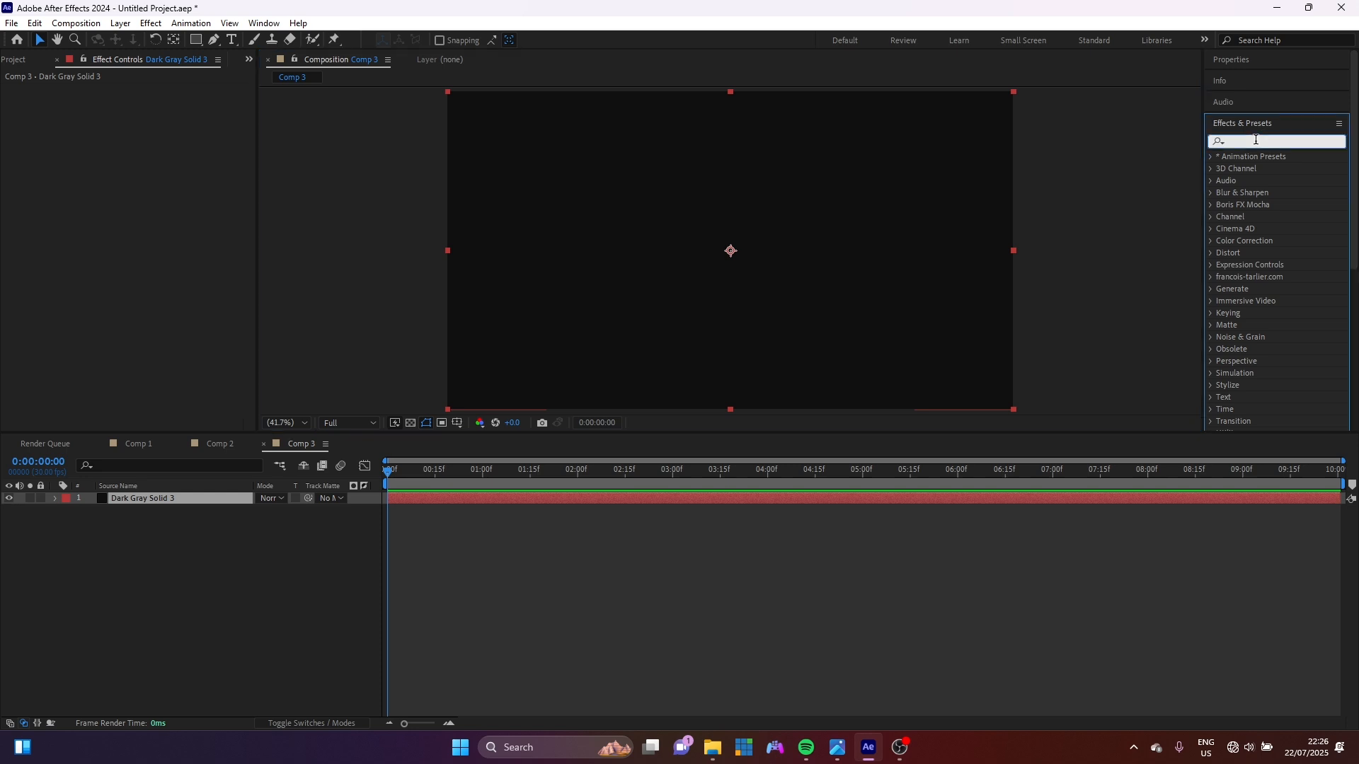
Search 'grad', apply 4-Color Gradient to Dark Gray Solid 3 and open the Color 1 picker.
type("grad")
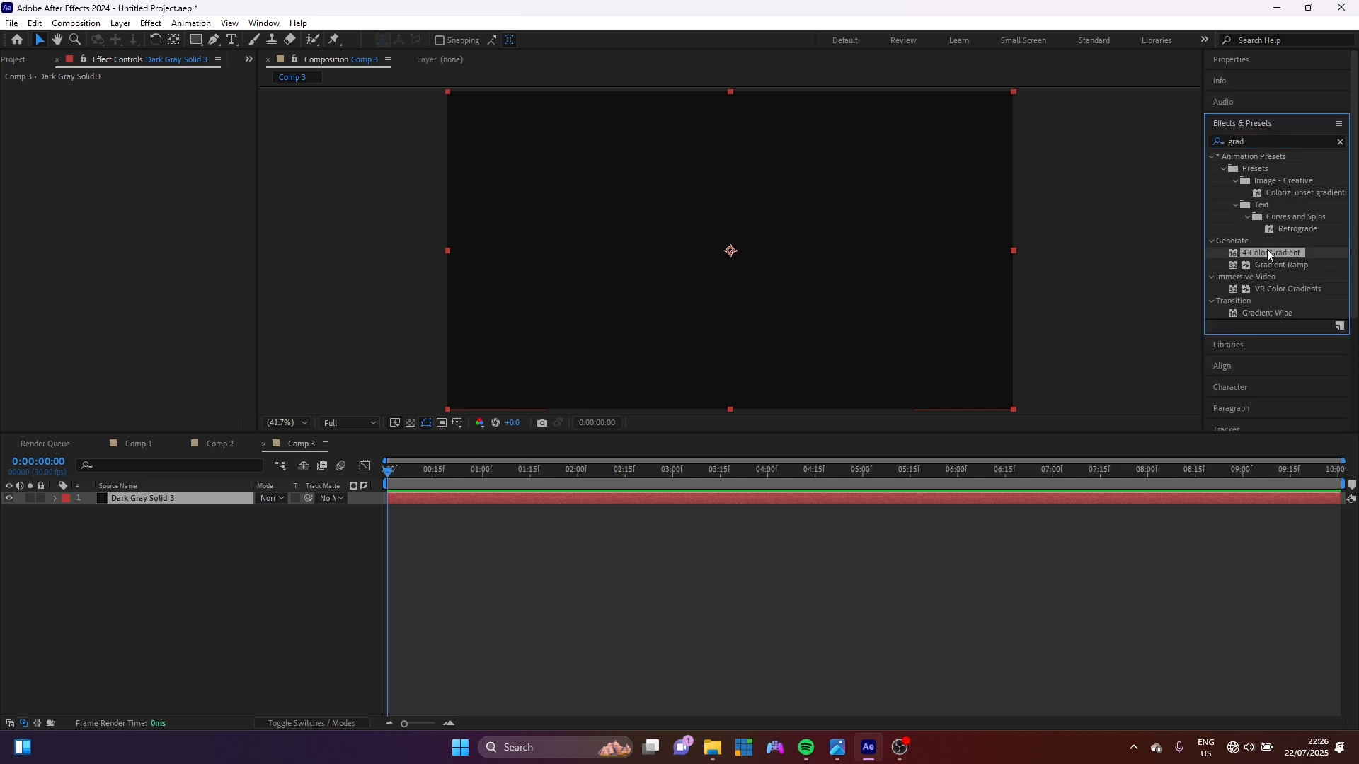
double_click(1267, 252)
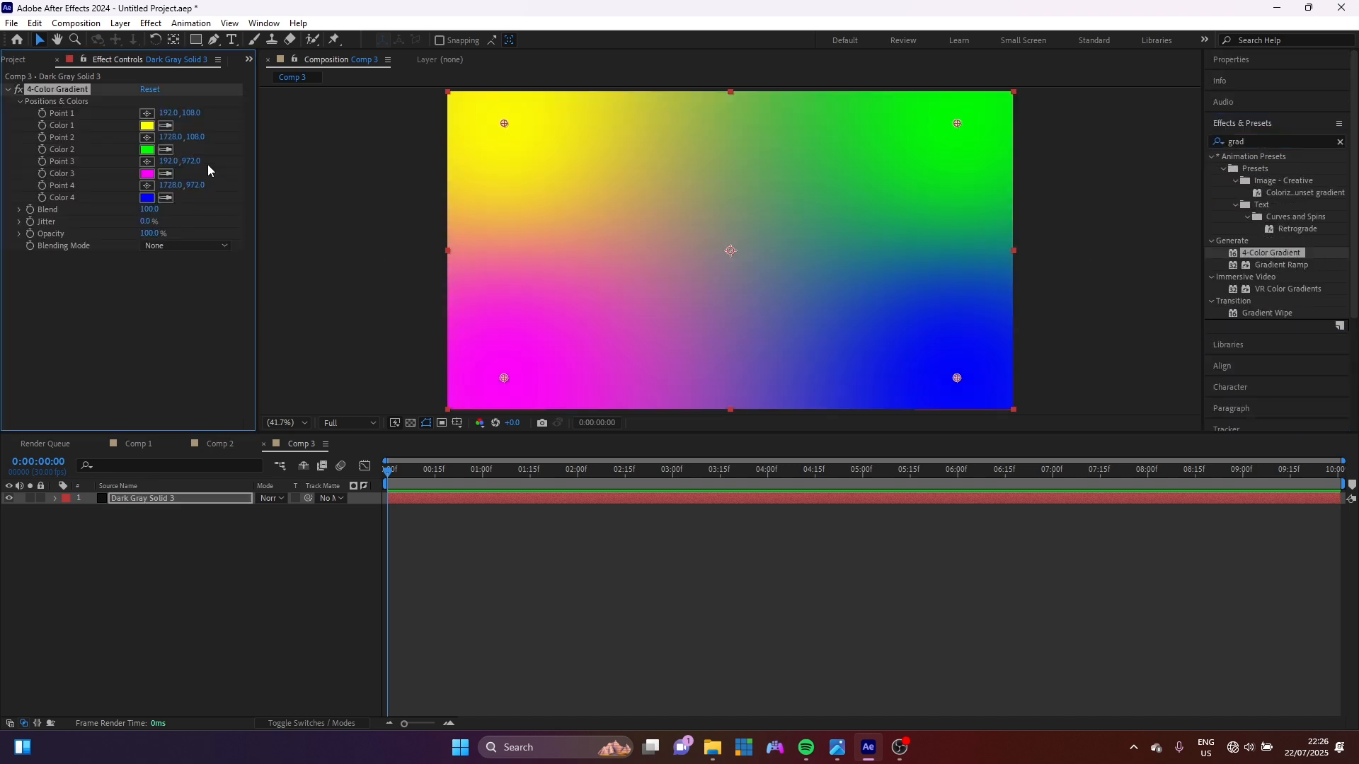
left_click(146, 125)
Set gradient Colors 1, 2 and 4 to black.
left_click_drag(443, 343, 311, 443)
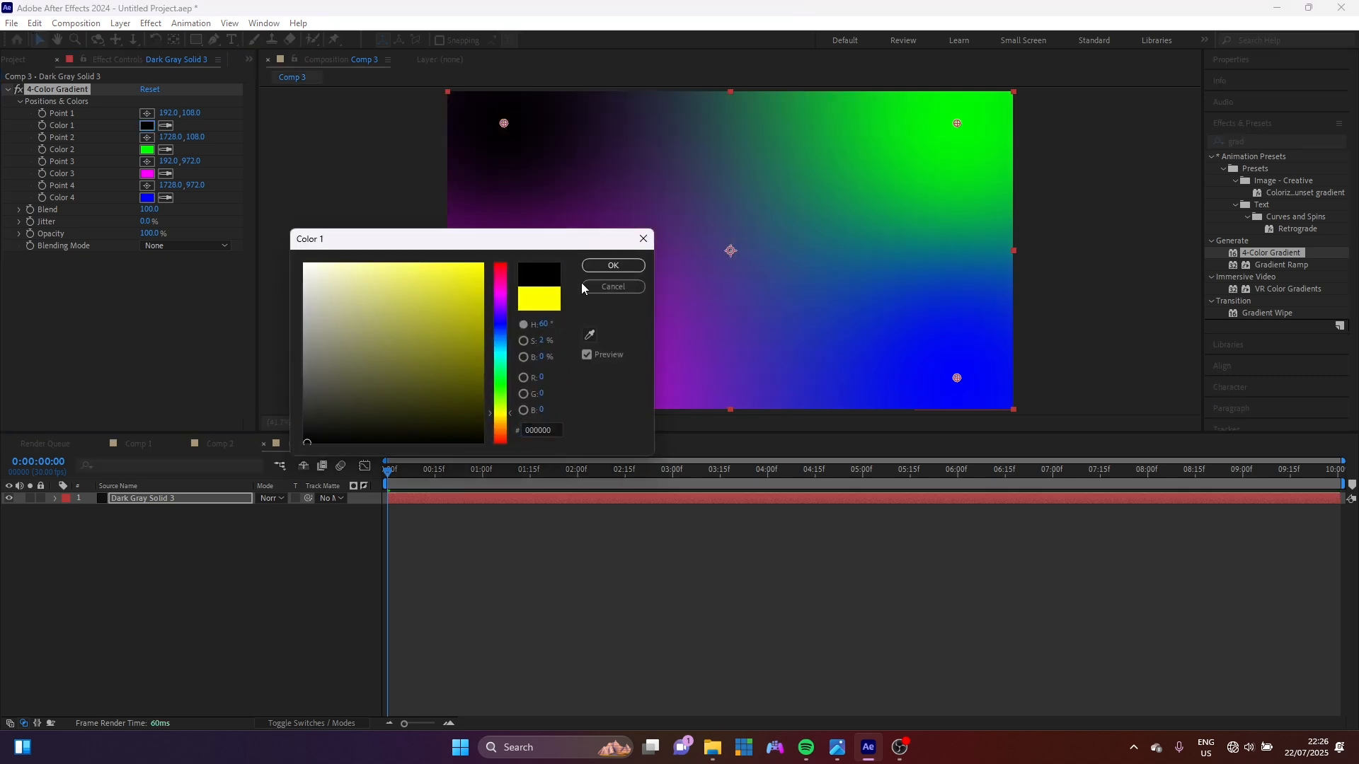
left_click(613, 265)
left_click(165, 149)
left_click(506, 128)
left_click(166, 197)
left_click(956, 134)
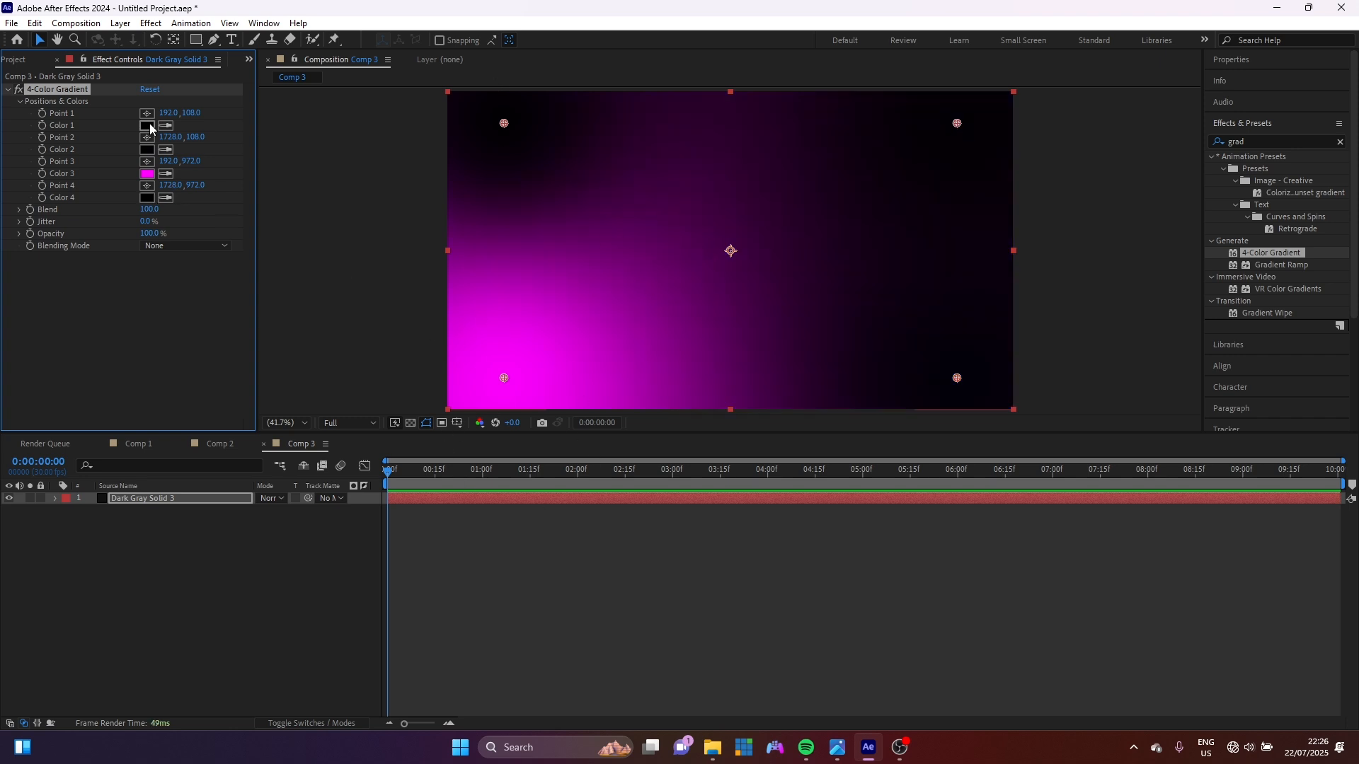
Move Point 3 below the comp to 1560,1748 and Point 4 inward to 1624,740.
key("comma")
key("comma")
key("comma")
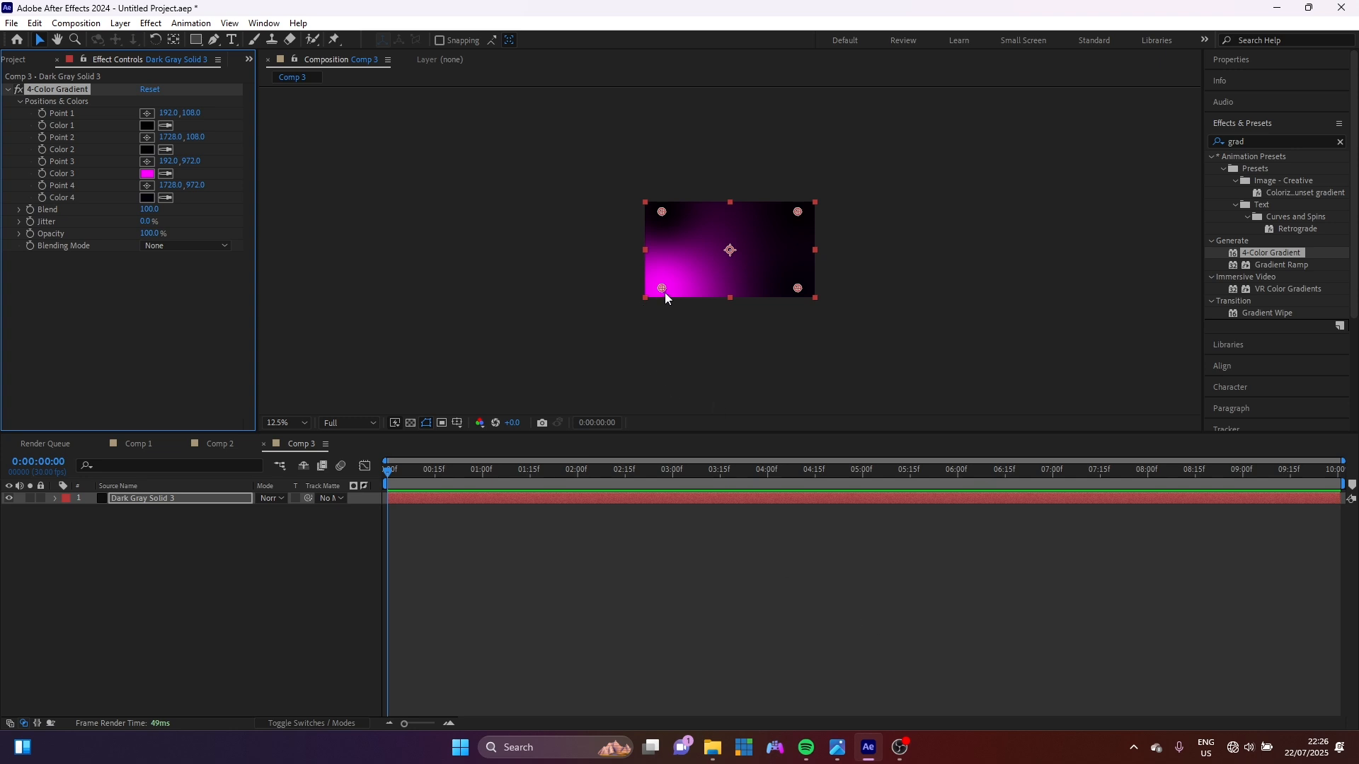
left_click_drag(662, 289, 777, 362)
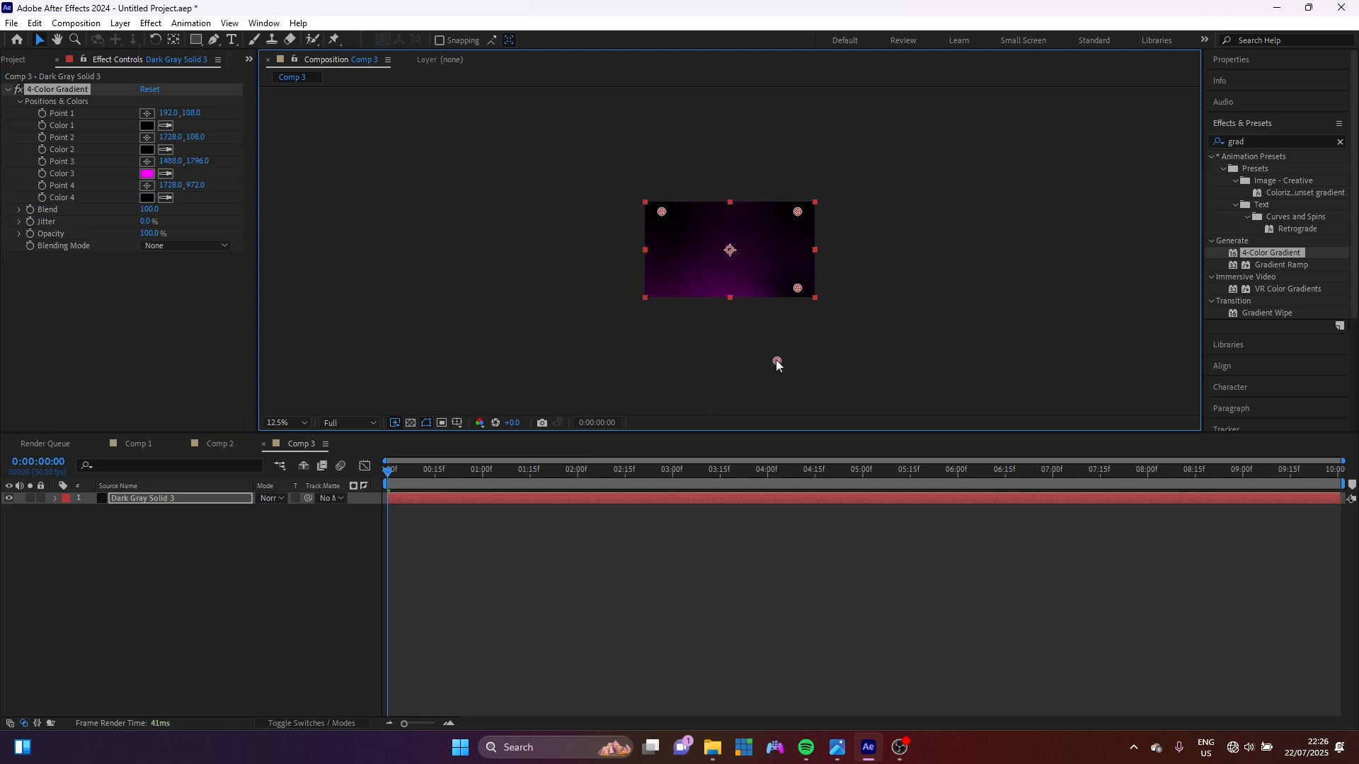
left_click_drag(782, 361, 782, 360)
left_click_drag(798, 286, 788, 268)
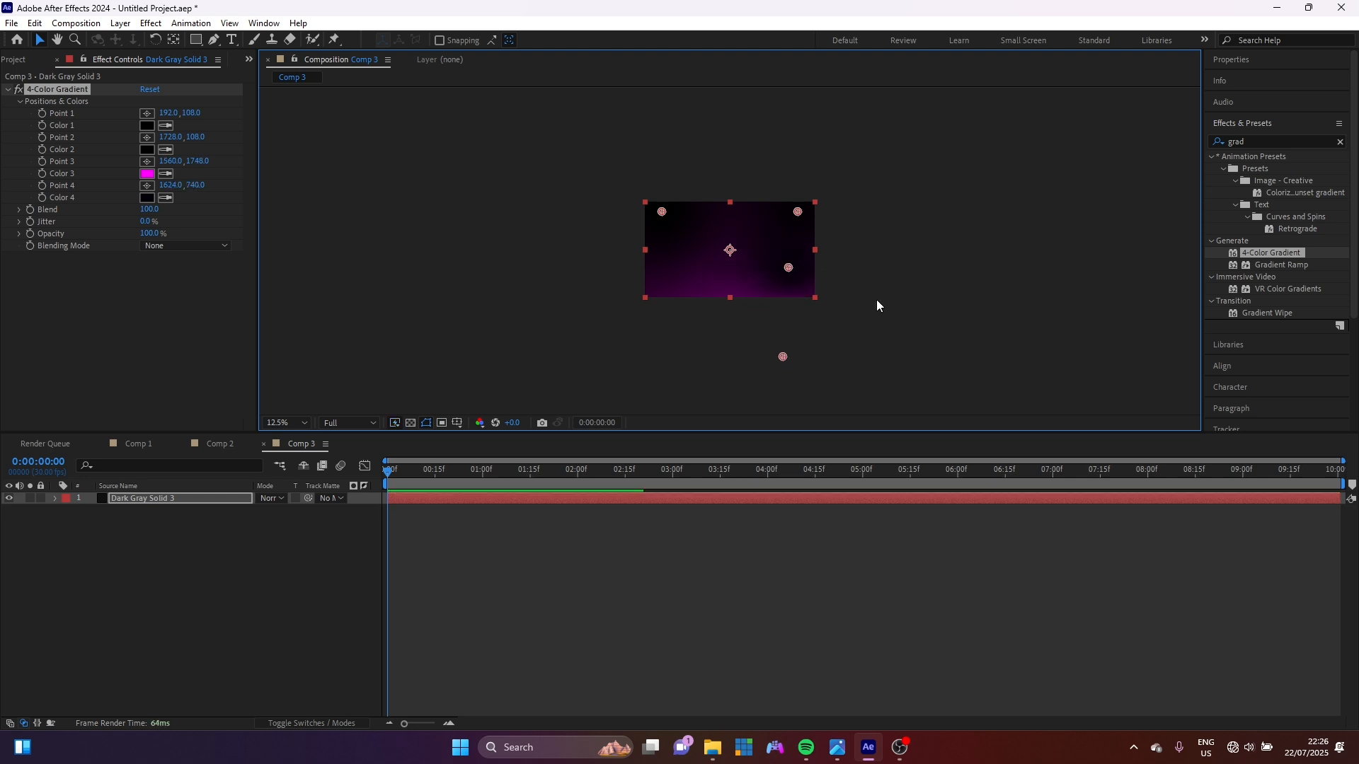
Set gradient Color 3 to amber FFBA00.
left_click(147, 178)
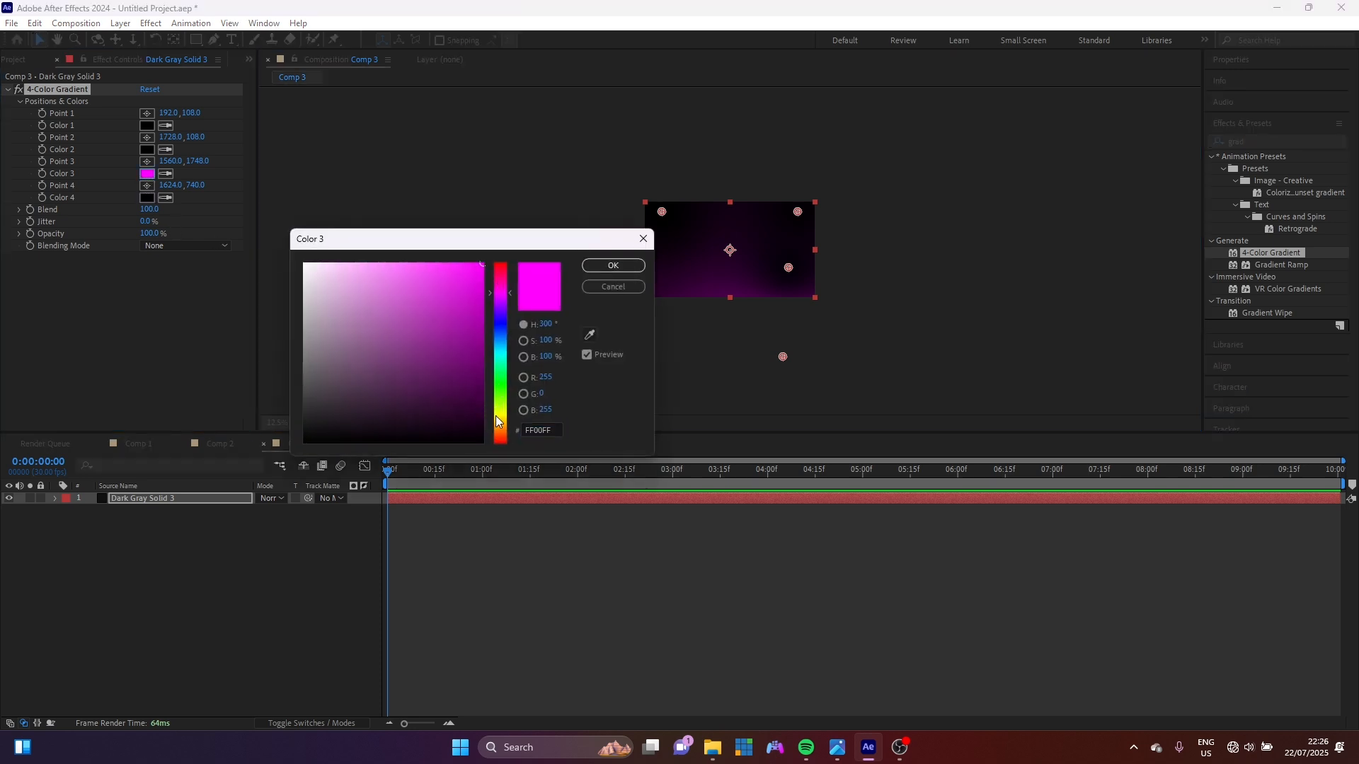
left_click(497, 421)
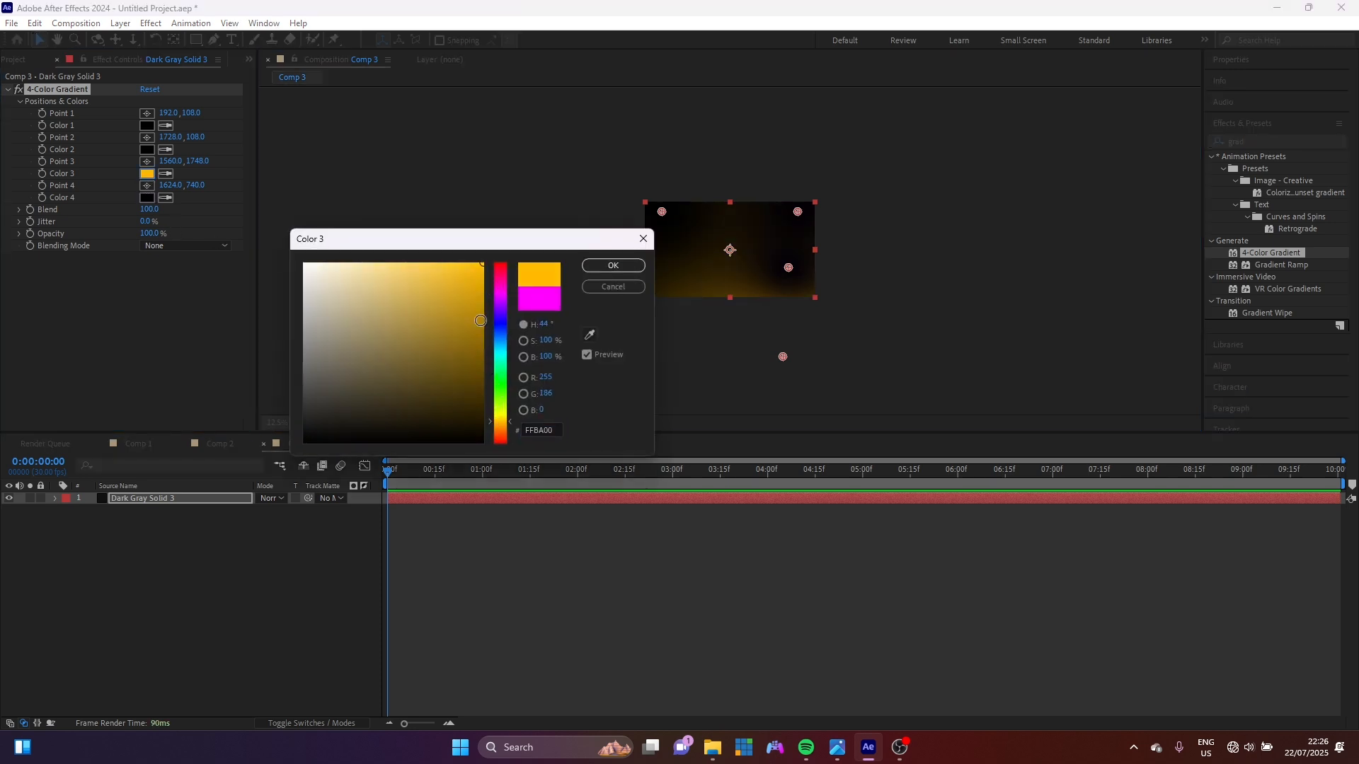
left_click(600, 267)
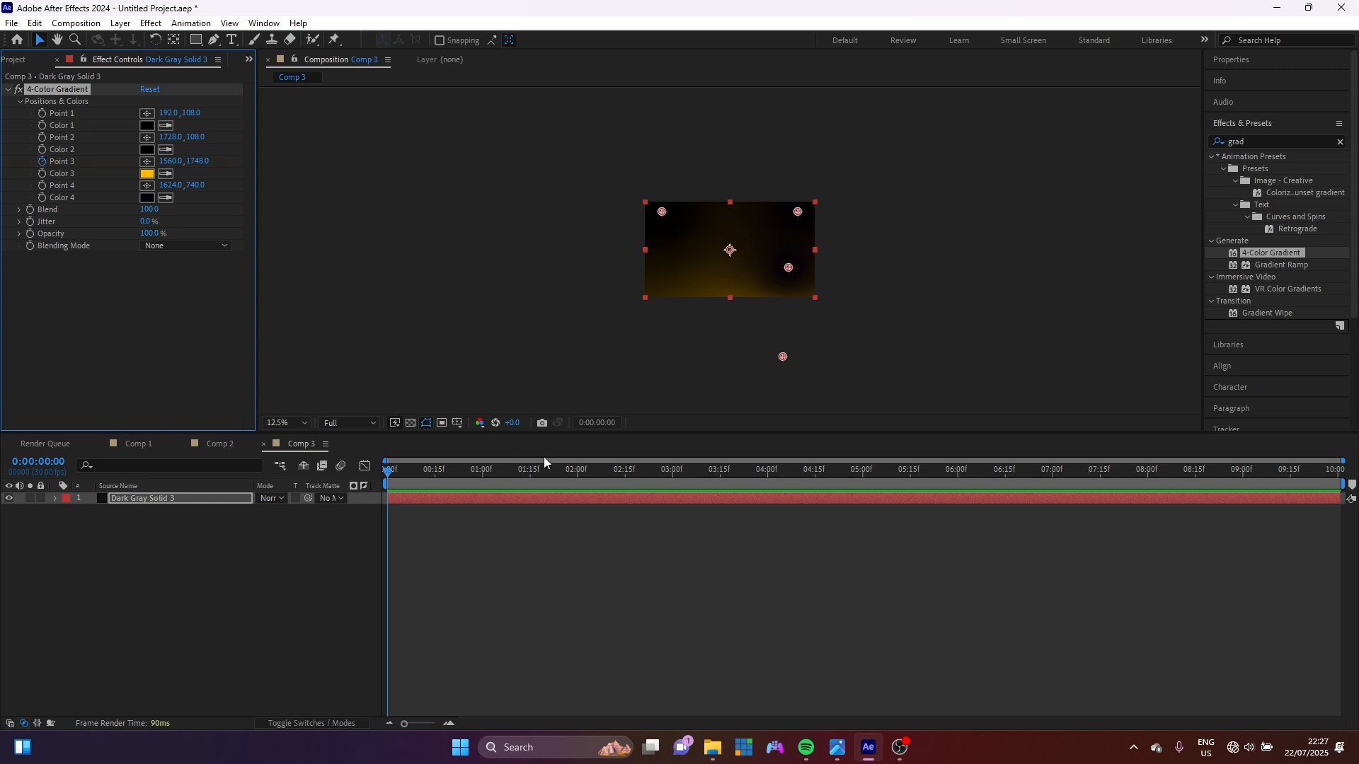
Keyframe Point 3 moved up-left at 2 seconds and copy the 0-second key to 4 seconds.
left_click(577, 472)
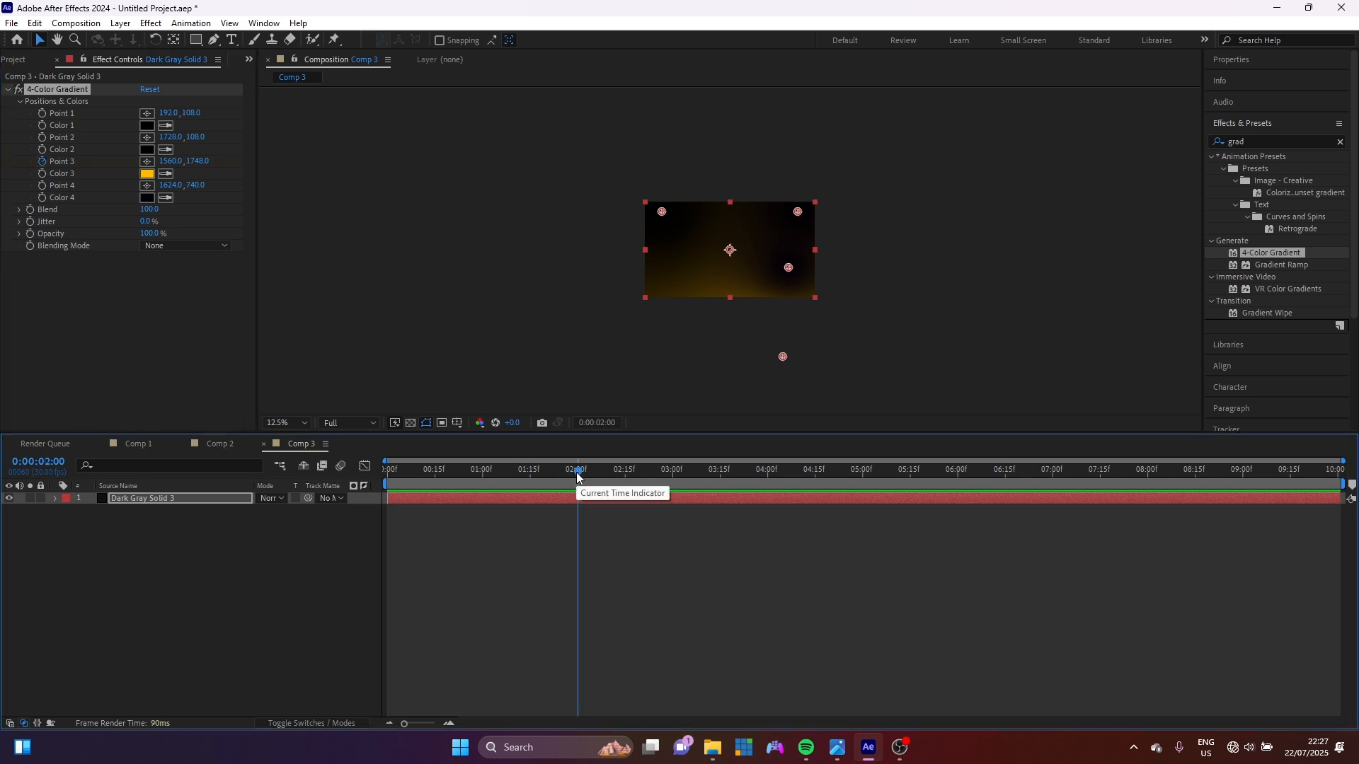
left_click_drag(781, 356, 761, 344)
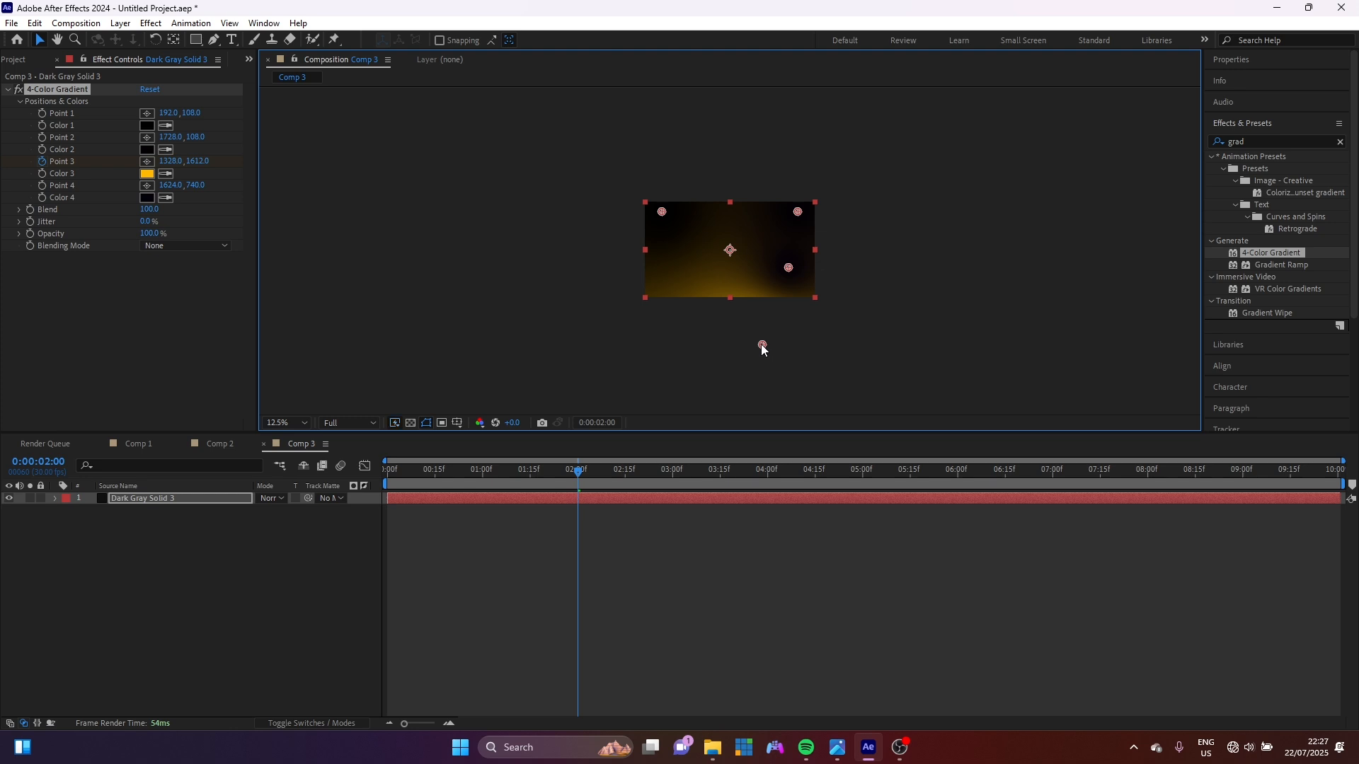
key("u")
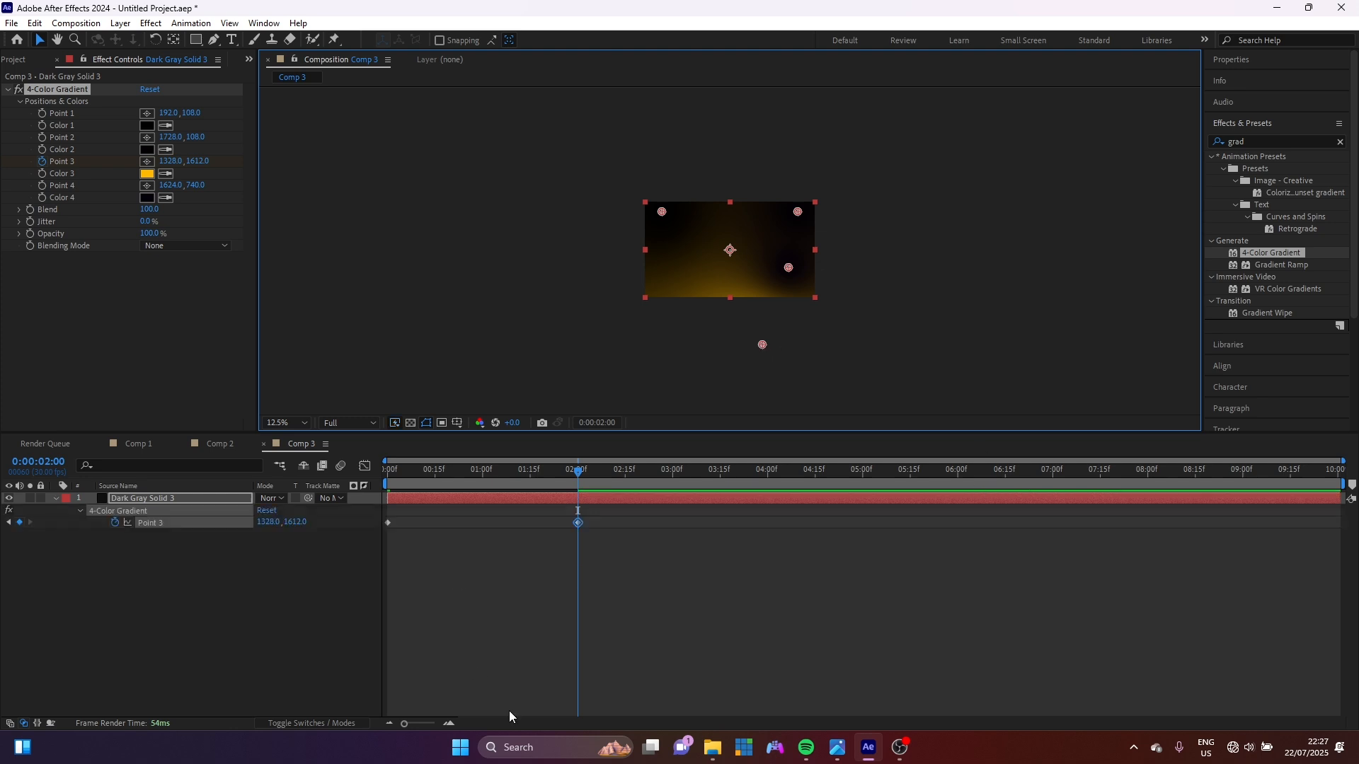
left_click_drag(439, 599, 374, 522)
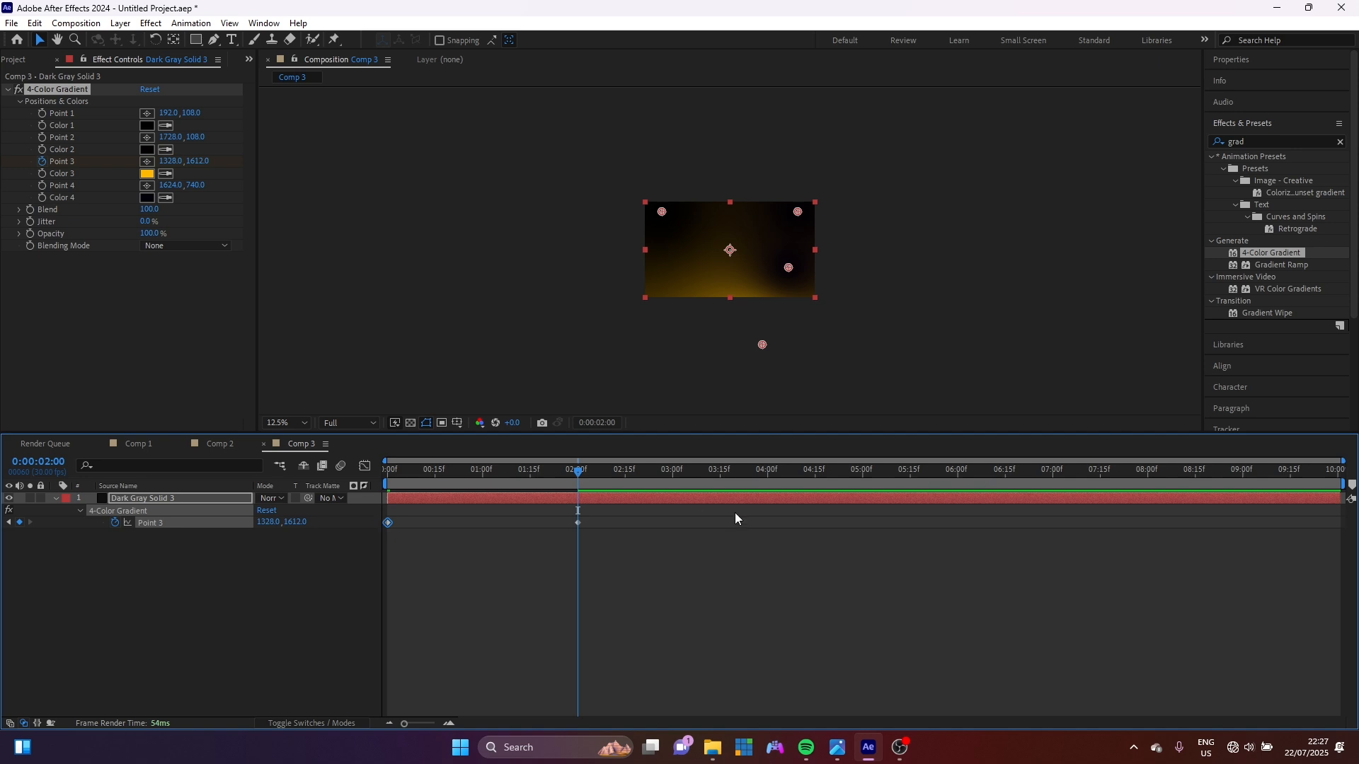
left_click(768, 473)
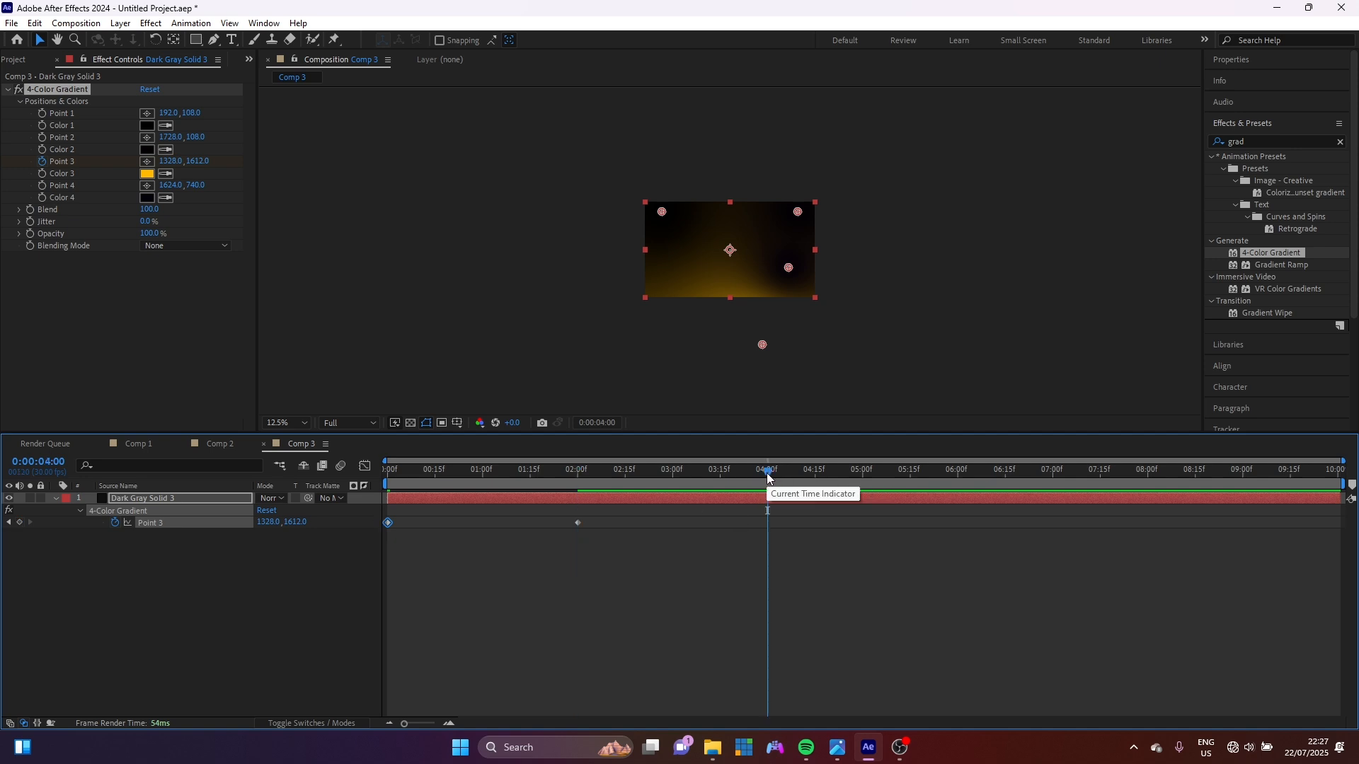
key("ctrl+v")
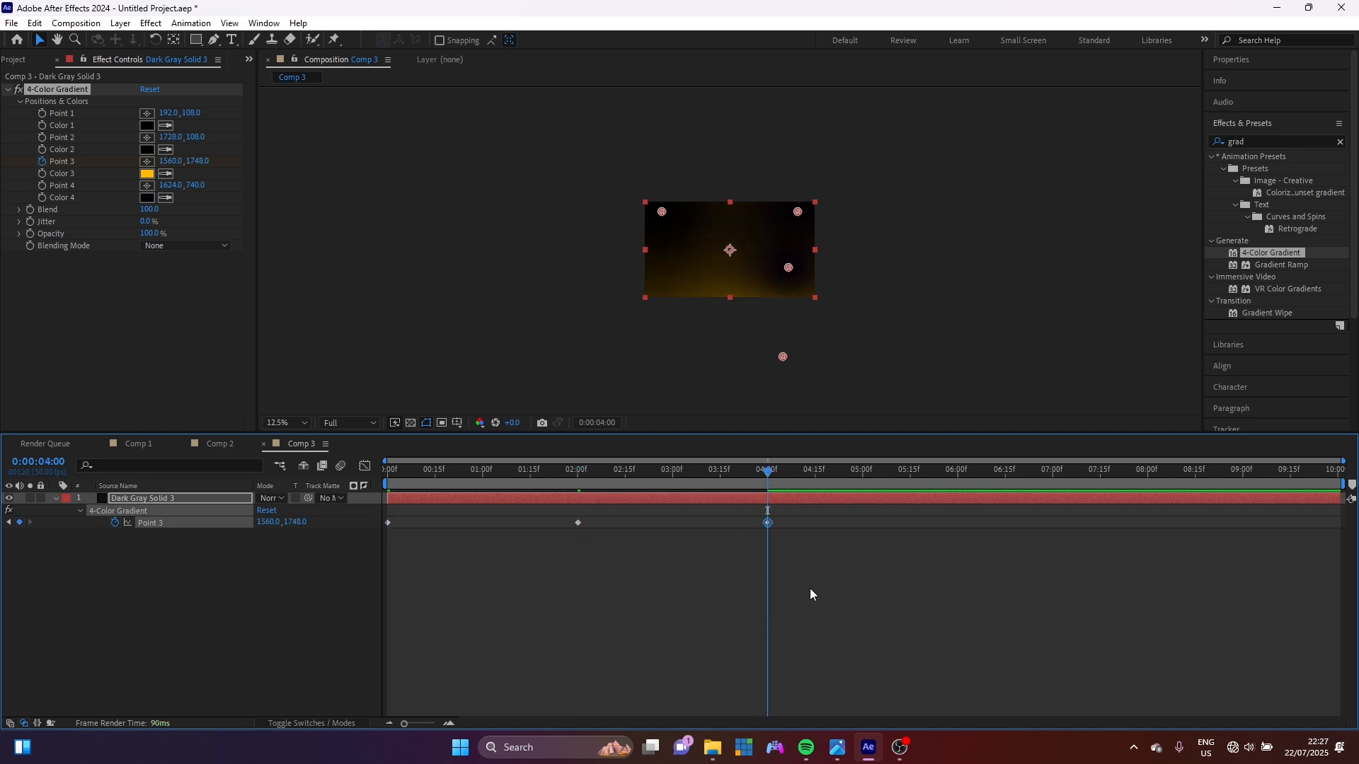
Add a loopOut() expression to Point 3.
left_click(115, 524, "alt")
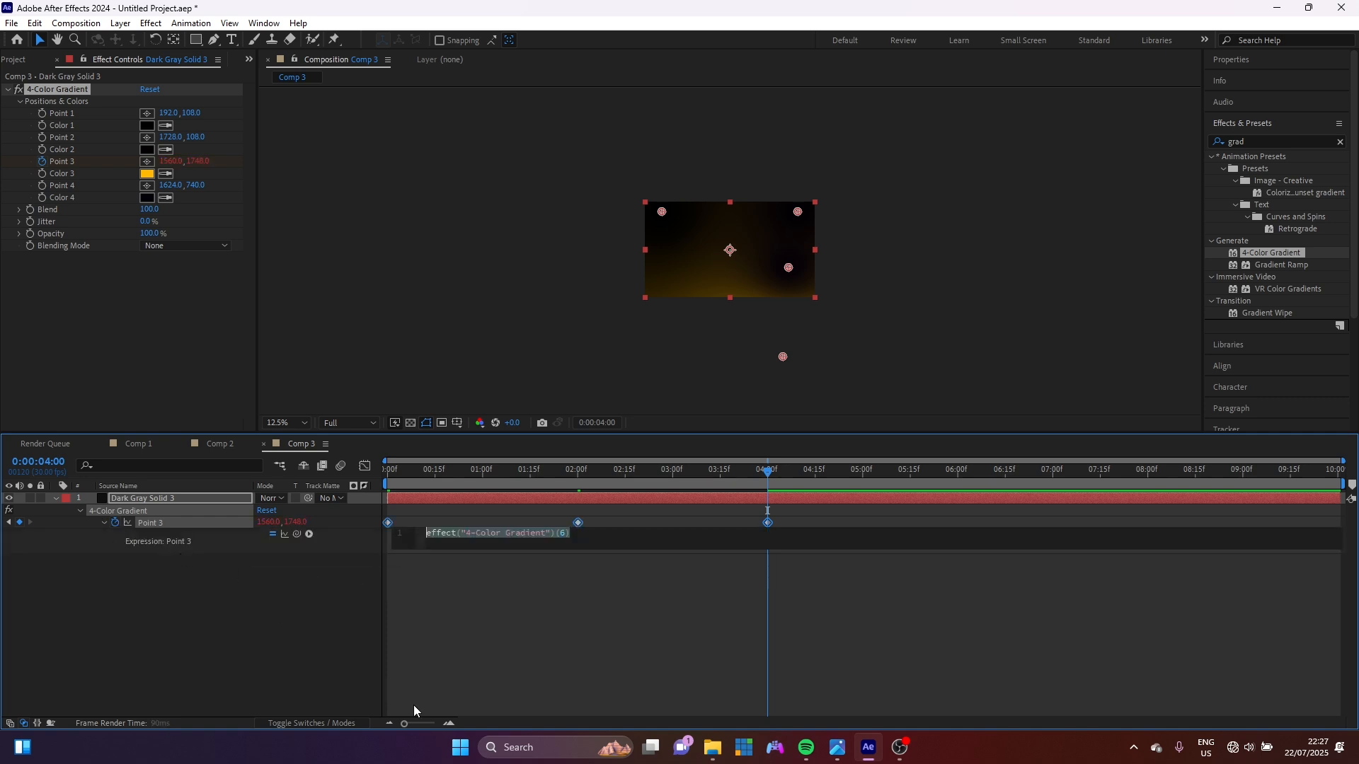
type("loo")
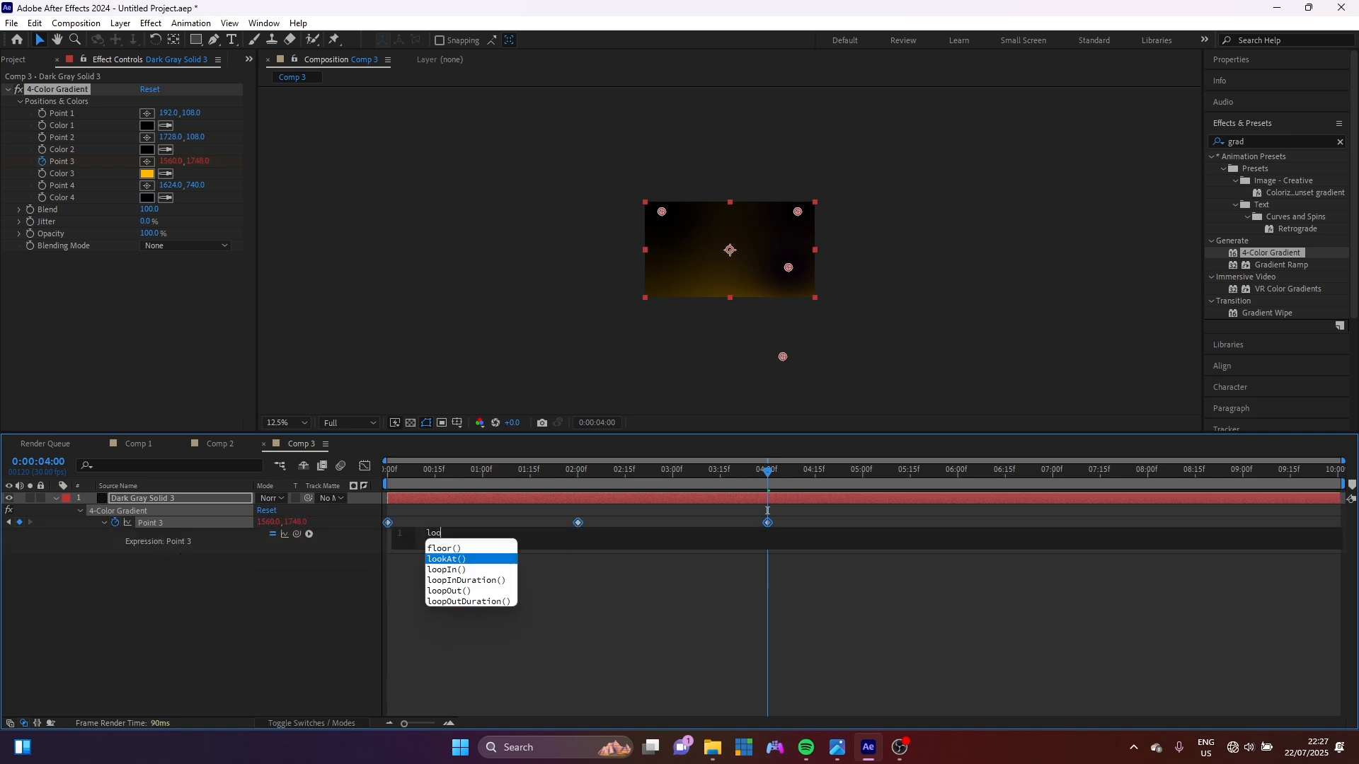
key("Down")
key("Down")
key("Down")
key("Return")
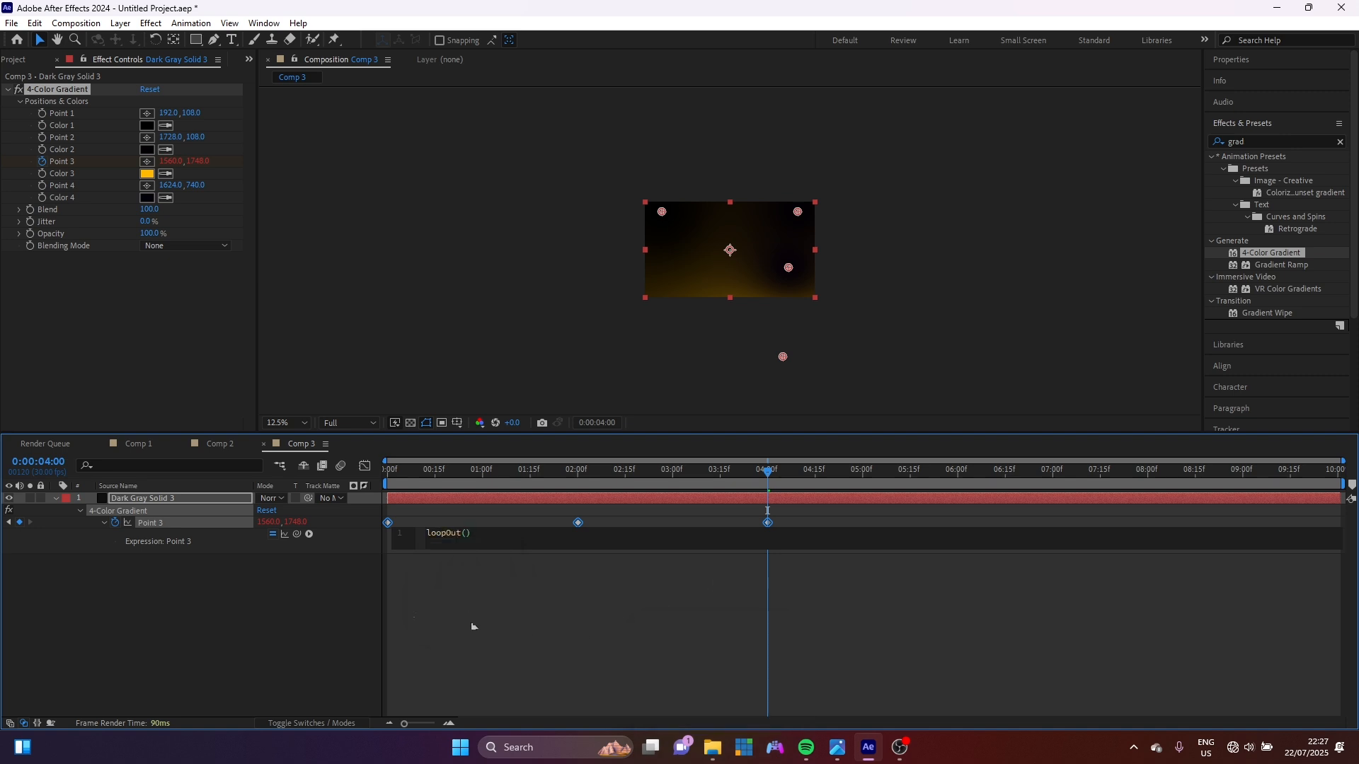
left_click(580, 630)
Apply Easy Ease to all three Point 3 keyframes.
left_click(745, 493)
left_click_drag(860, 638, 382, 512)
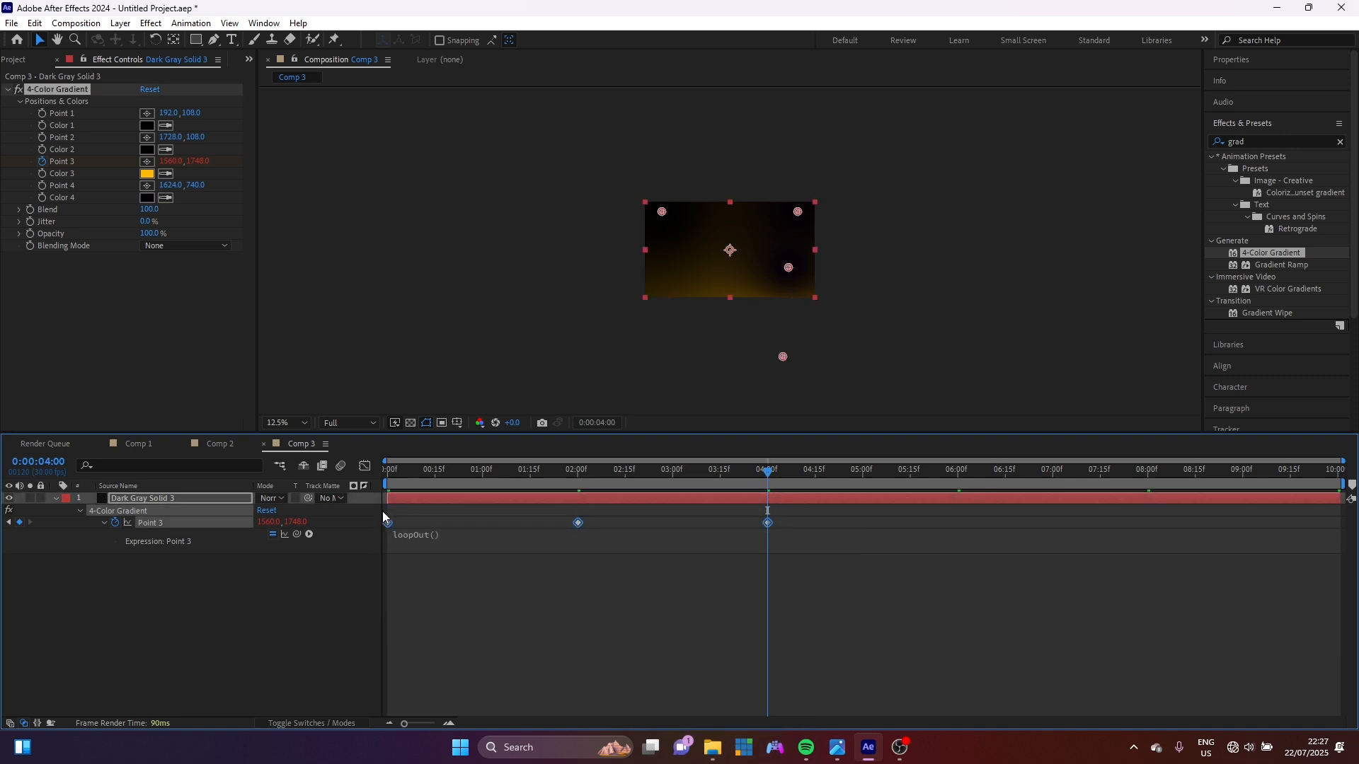
key("F9")
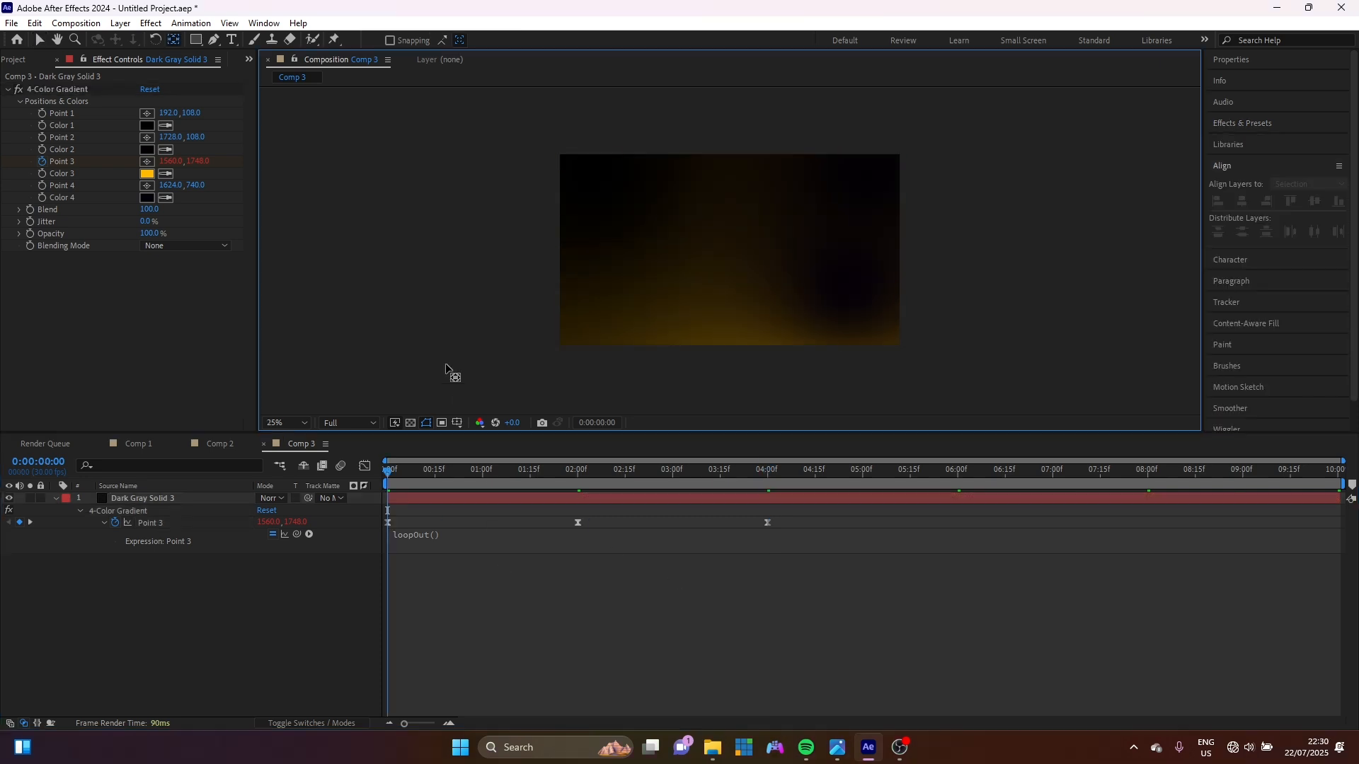
Fit the comp in the viewer and create a text layer reading 'Motion'.
left_click(305, 427)
left_click(300, 440)
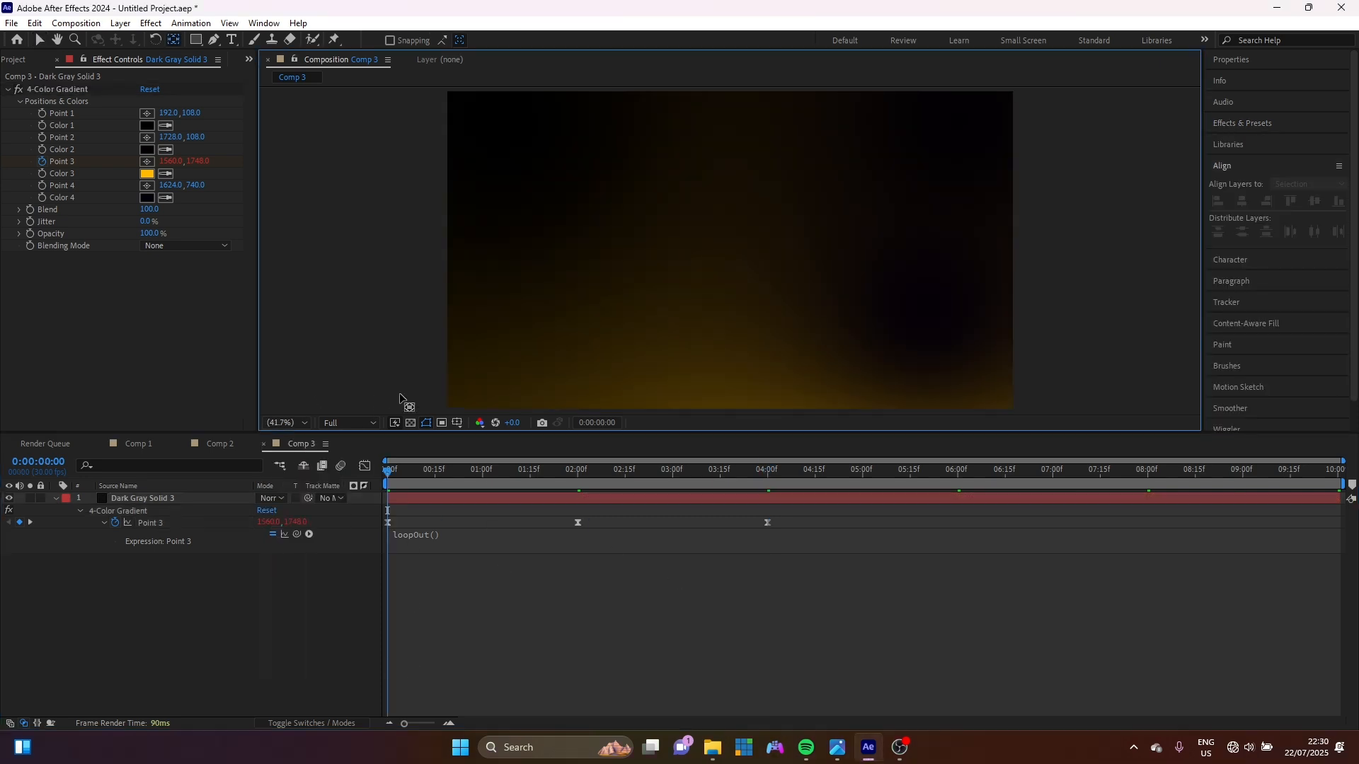
left_click(233, 41)
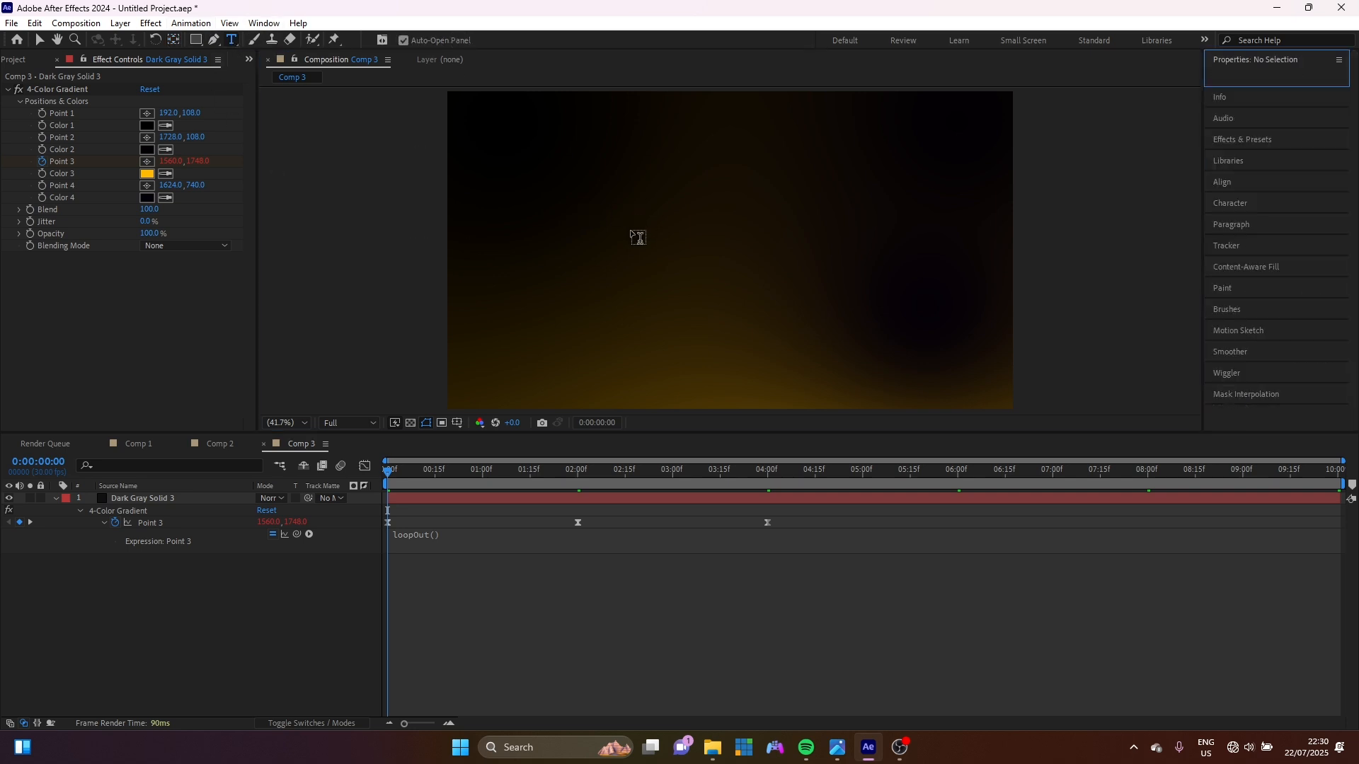
left_click(631, 231)
type("Motion")
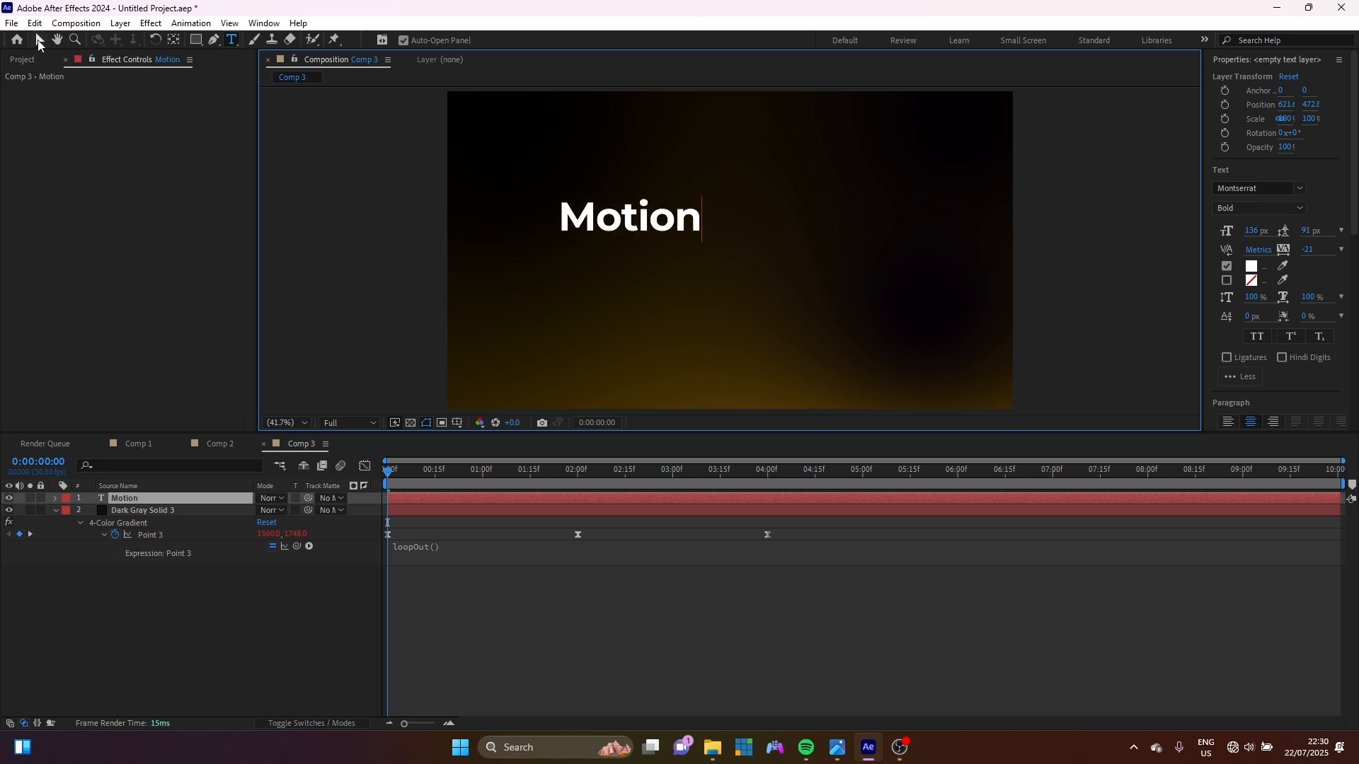
left_click(40, 39)
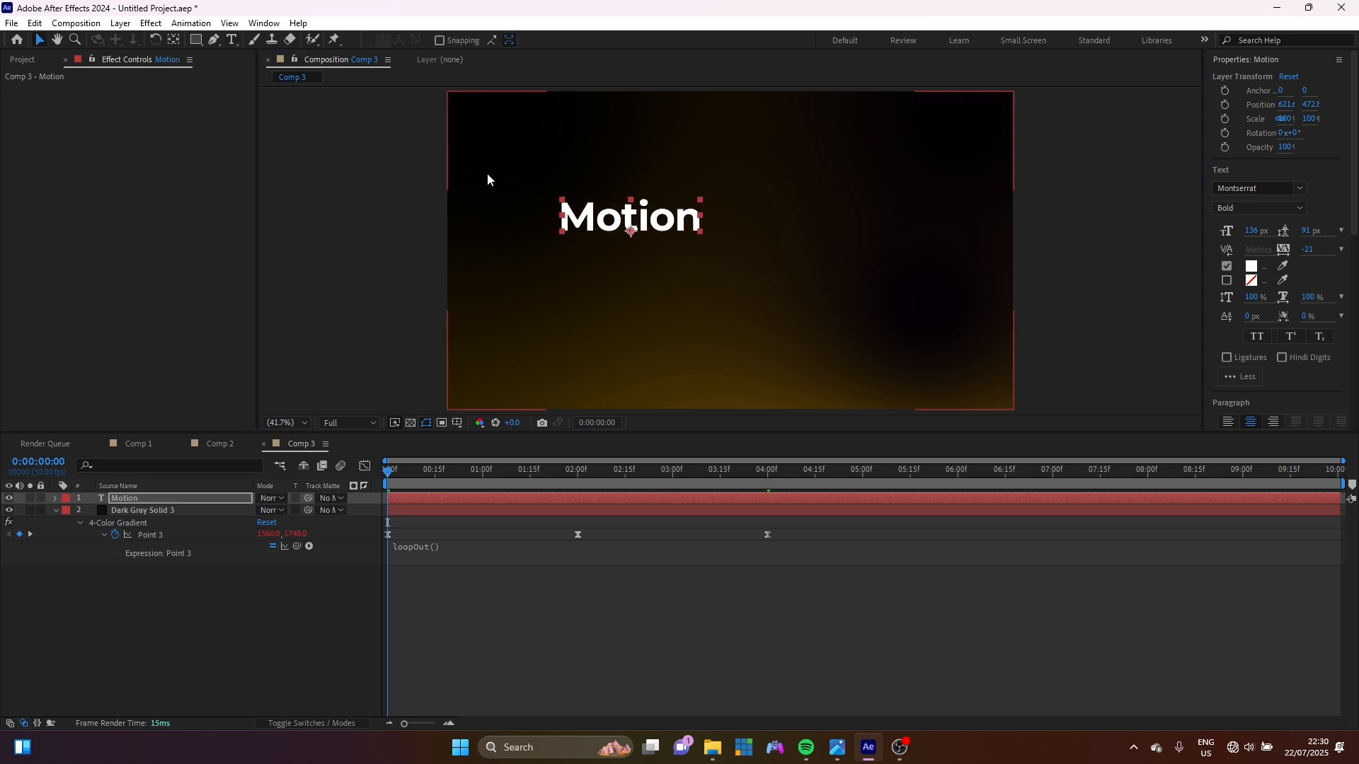
Centre the Motion text horizontally and vertically in the comp using Align.
left_click(1254, 63)
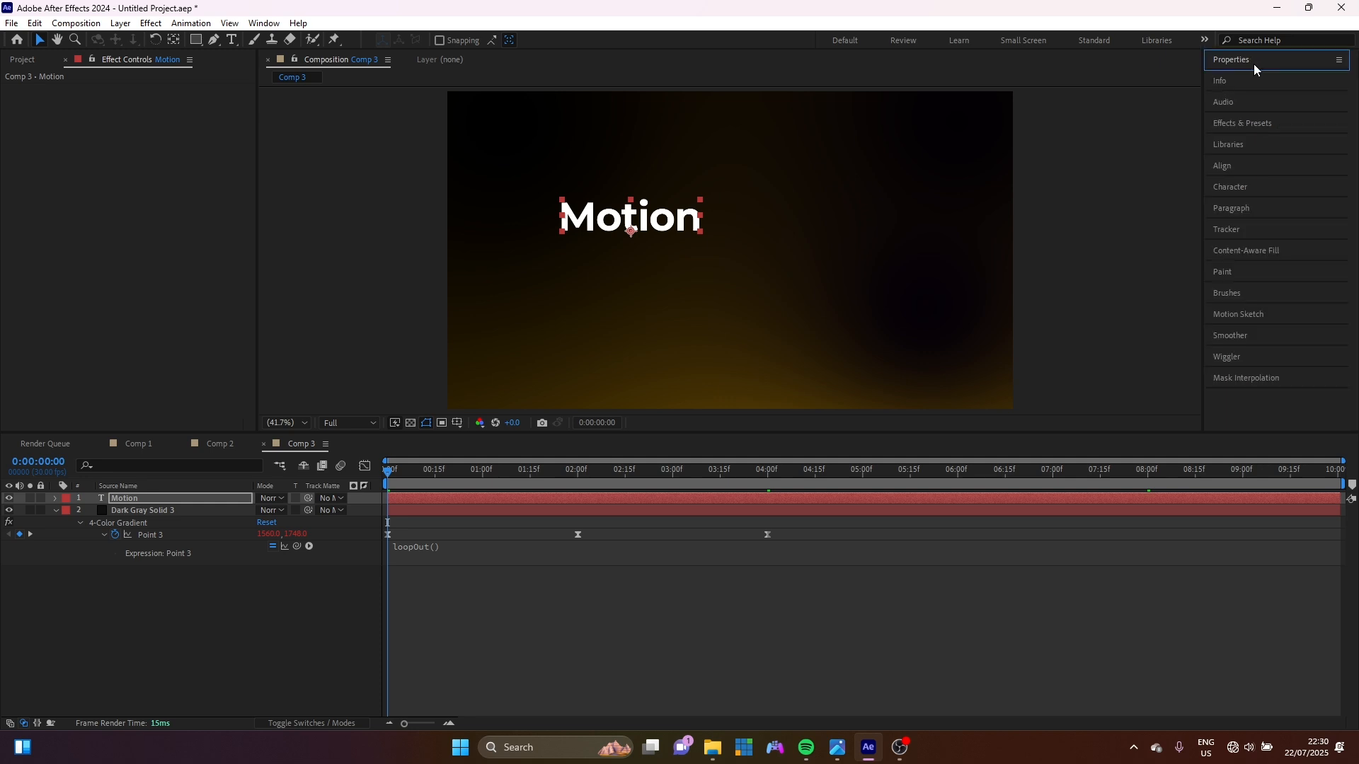
left_click(1230, 165)
left_click(1242, 202)
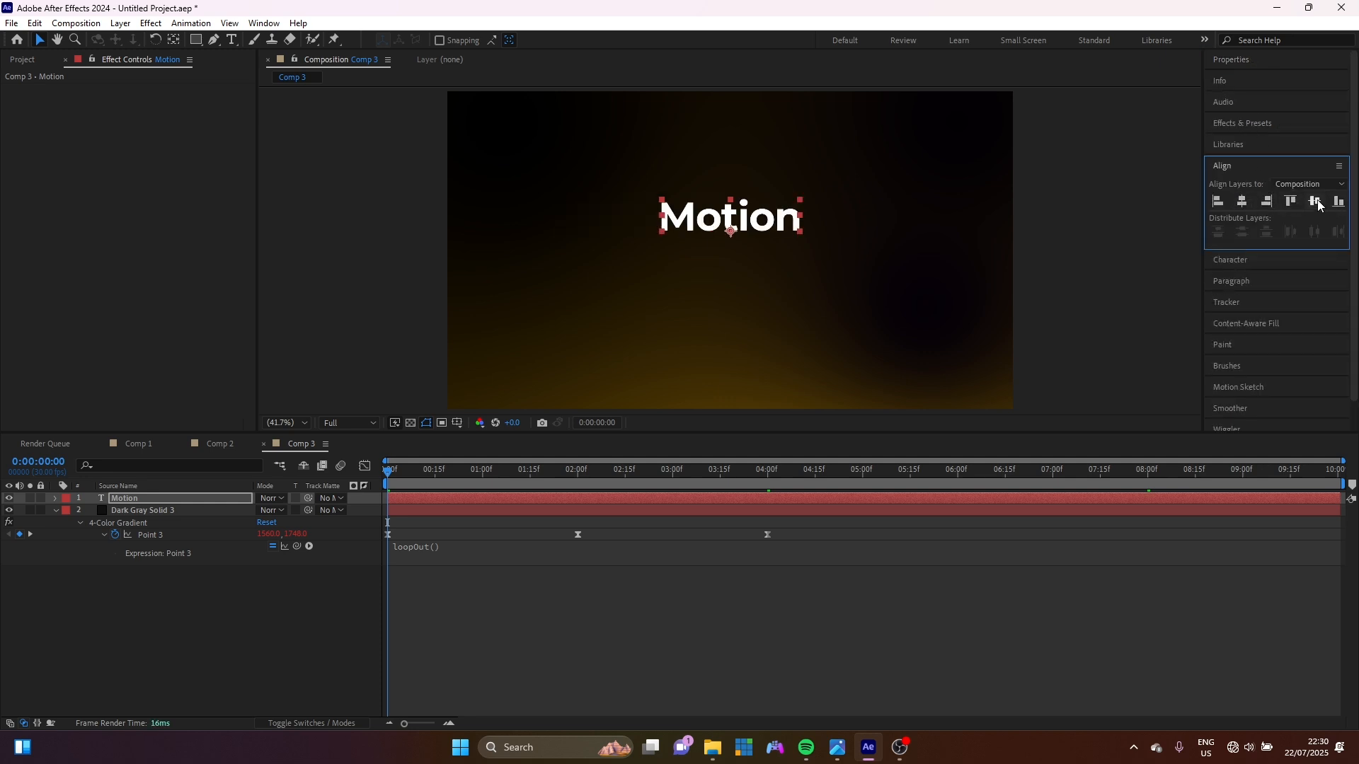
left_click(1314, 201)
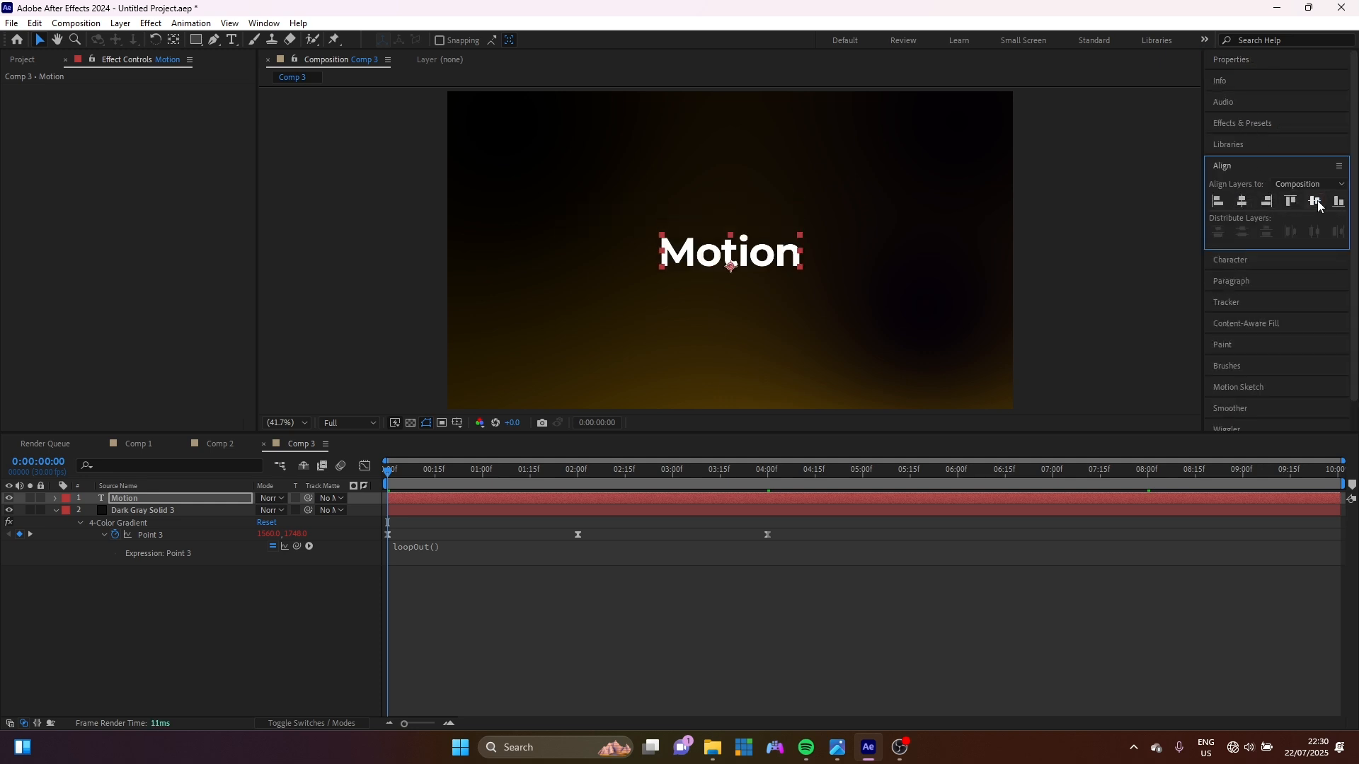
left_click(173, 41)
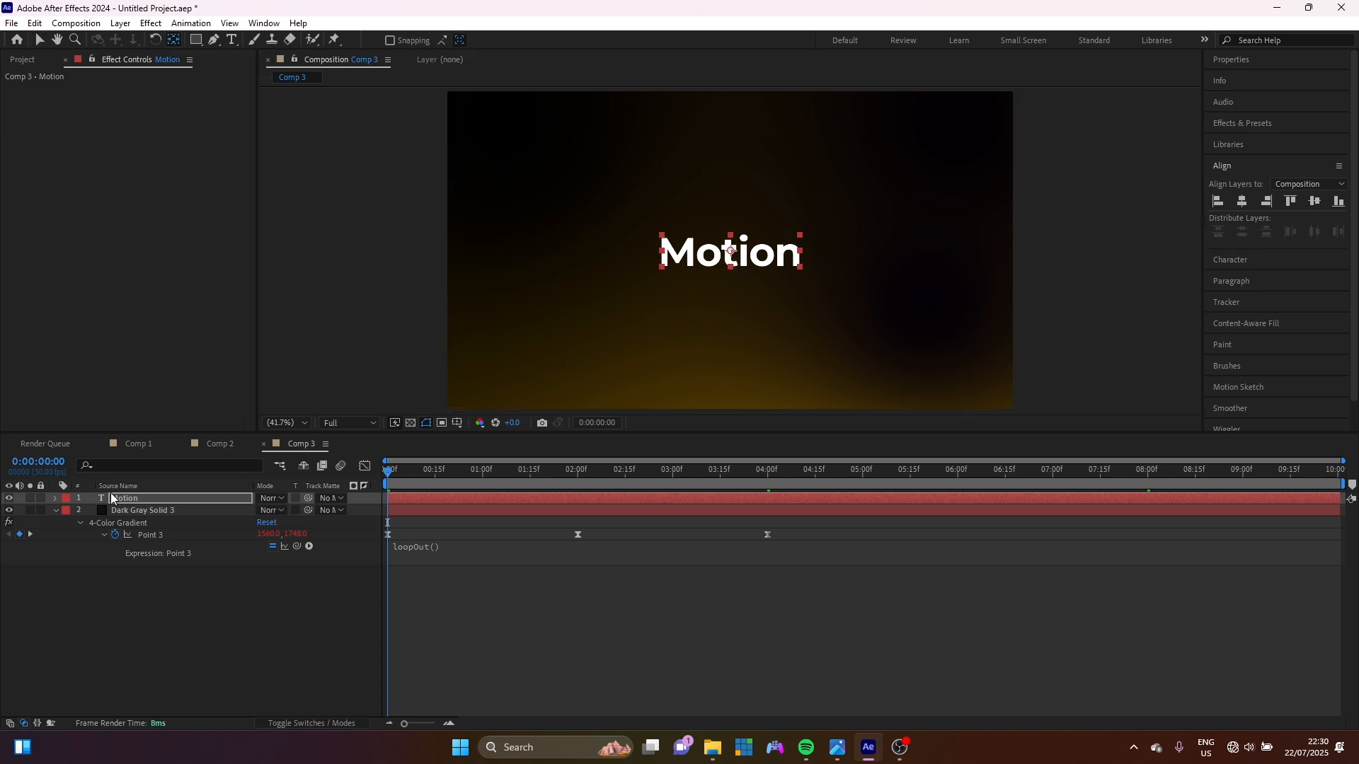
Add a Position animator of 0,85 to Motion, keyframing Range Selector Offset at -100%.
left_click(54, 498)
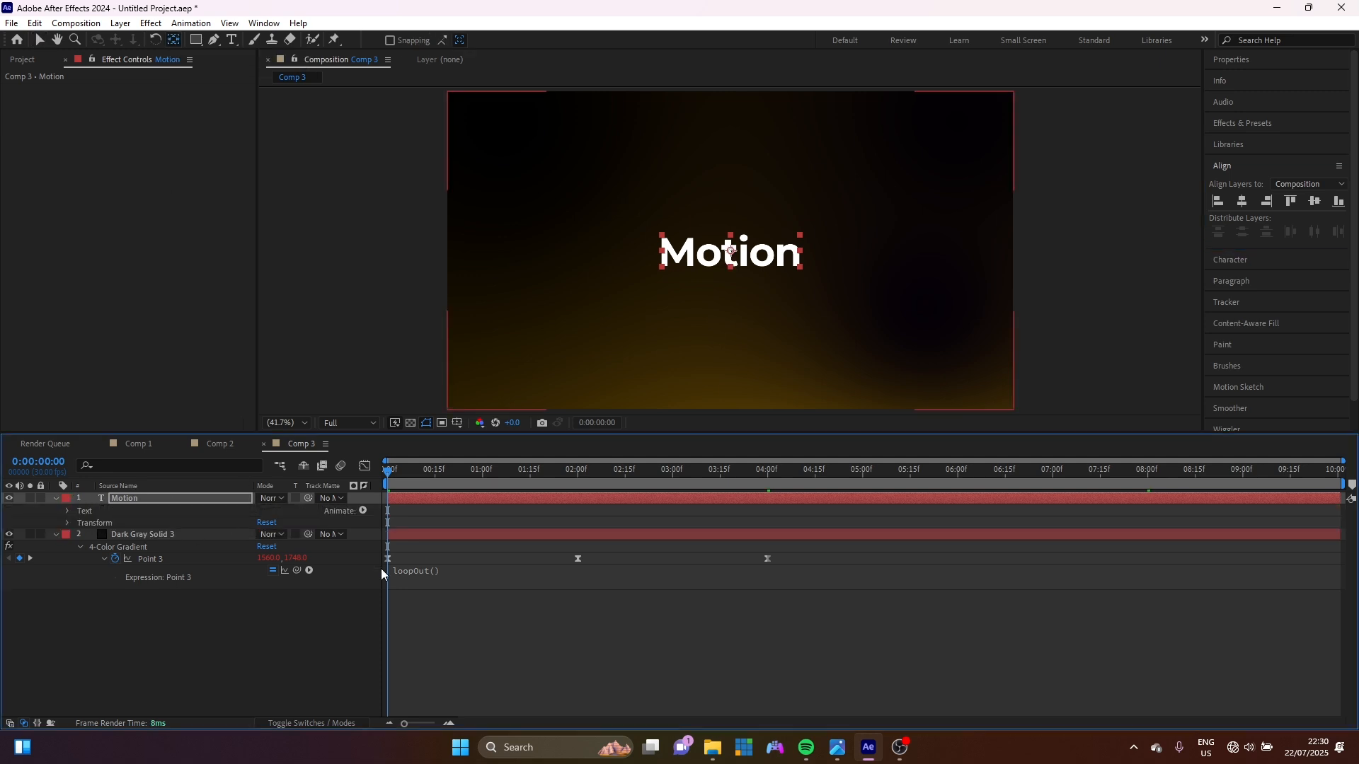
left_click(363, 511)
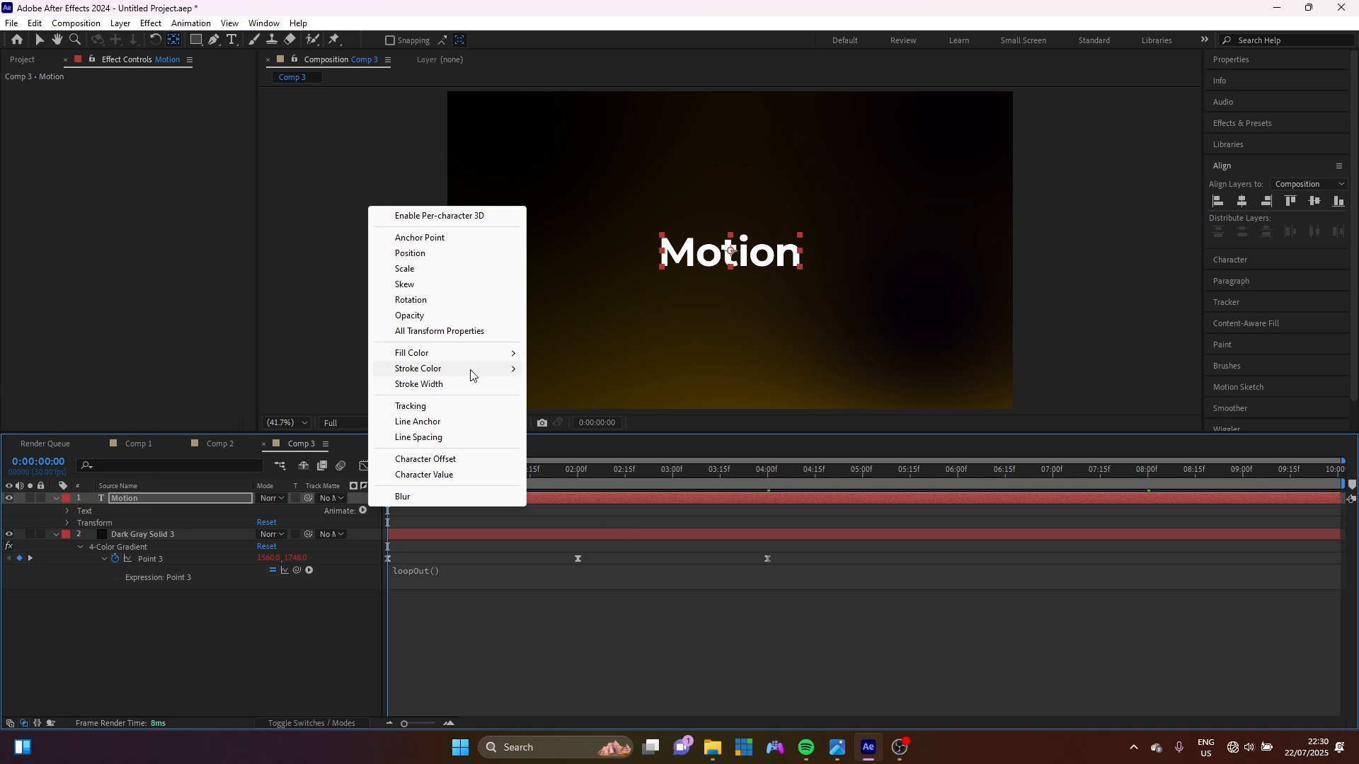
left_click(414, 255)
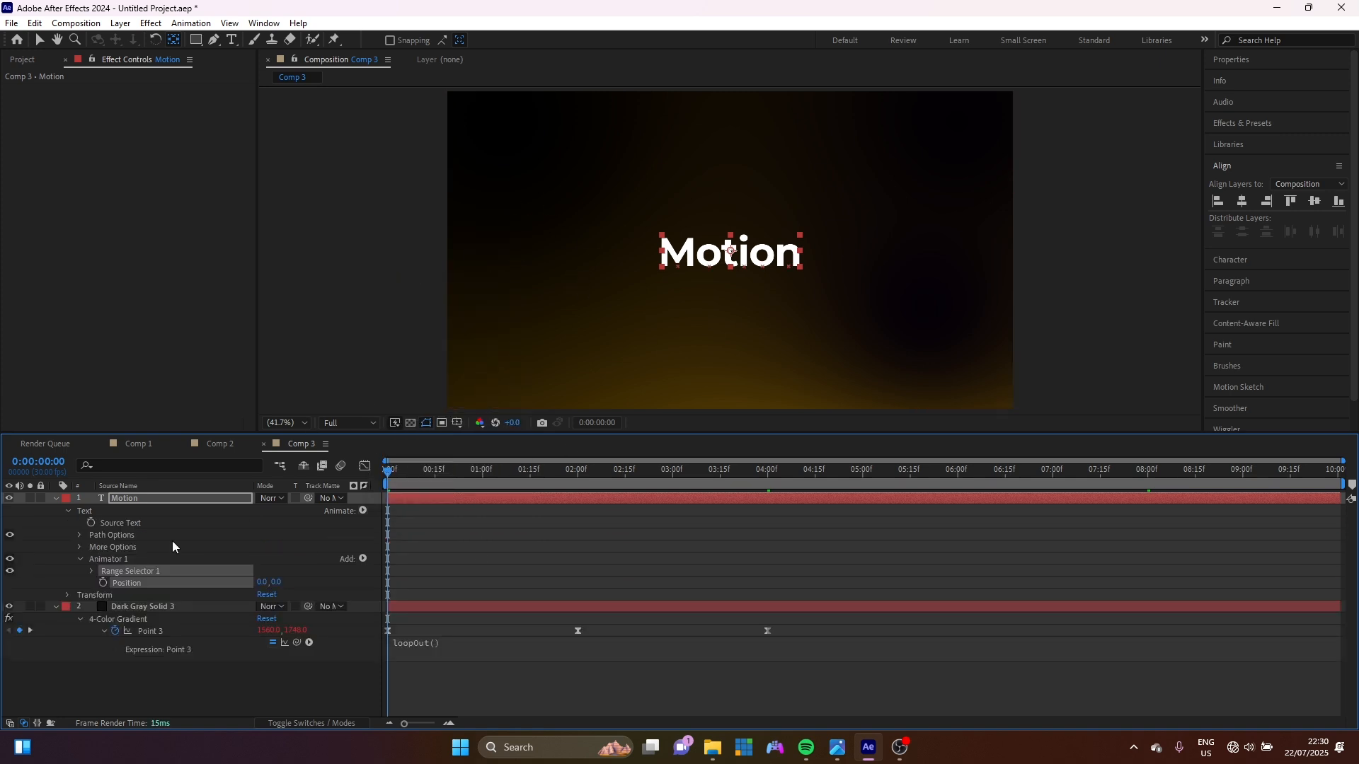
left_click_drag(275, 582, 349, 570)
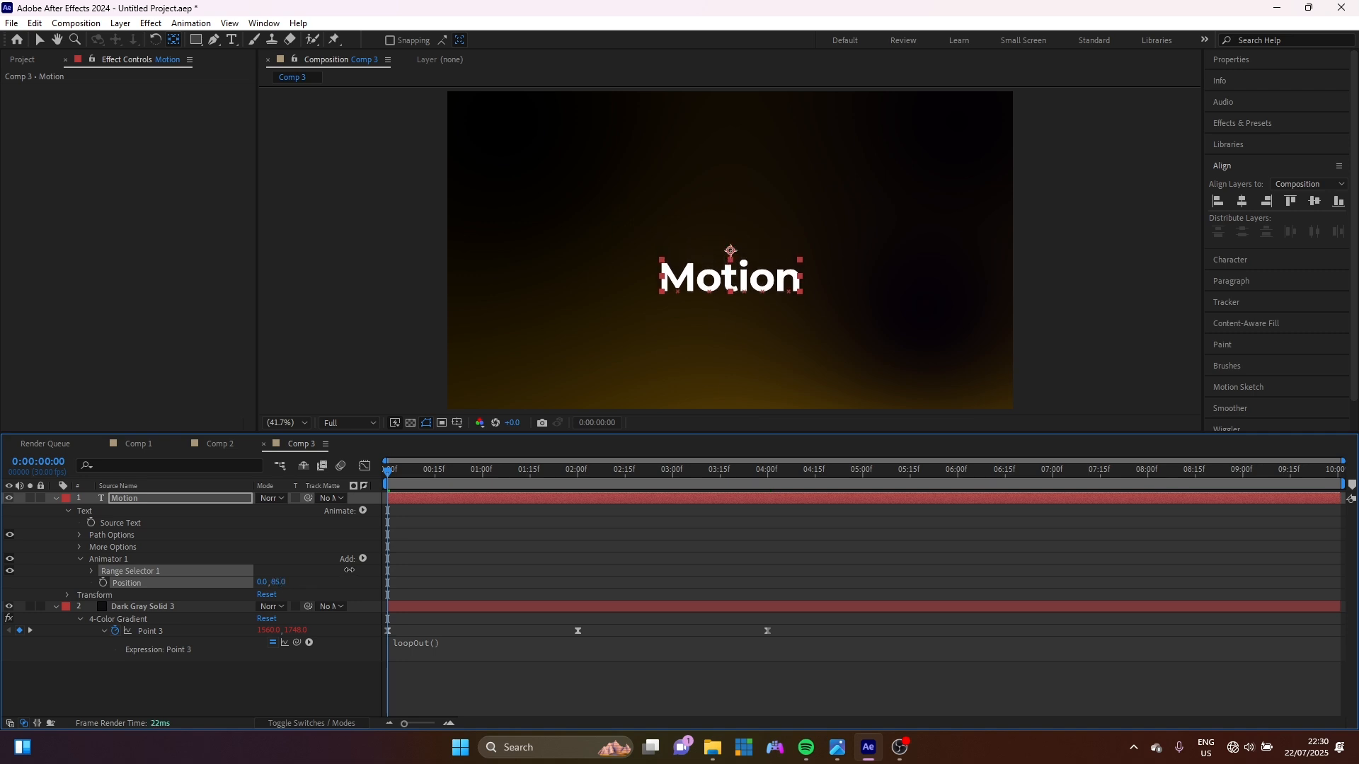
left_click(90, 570)
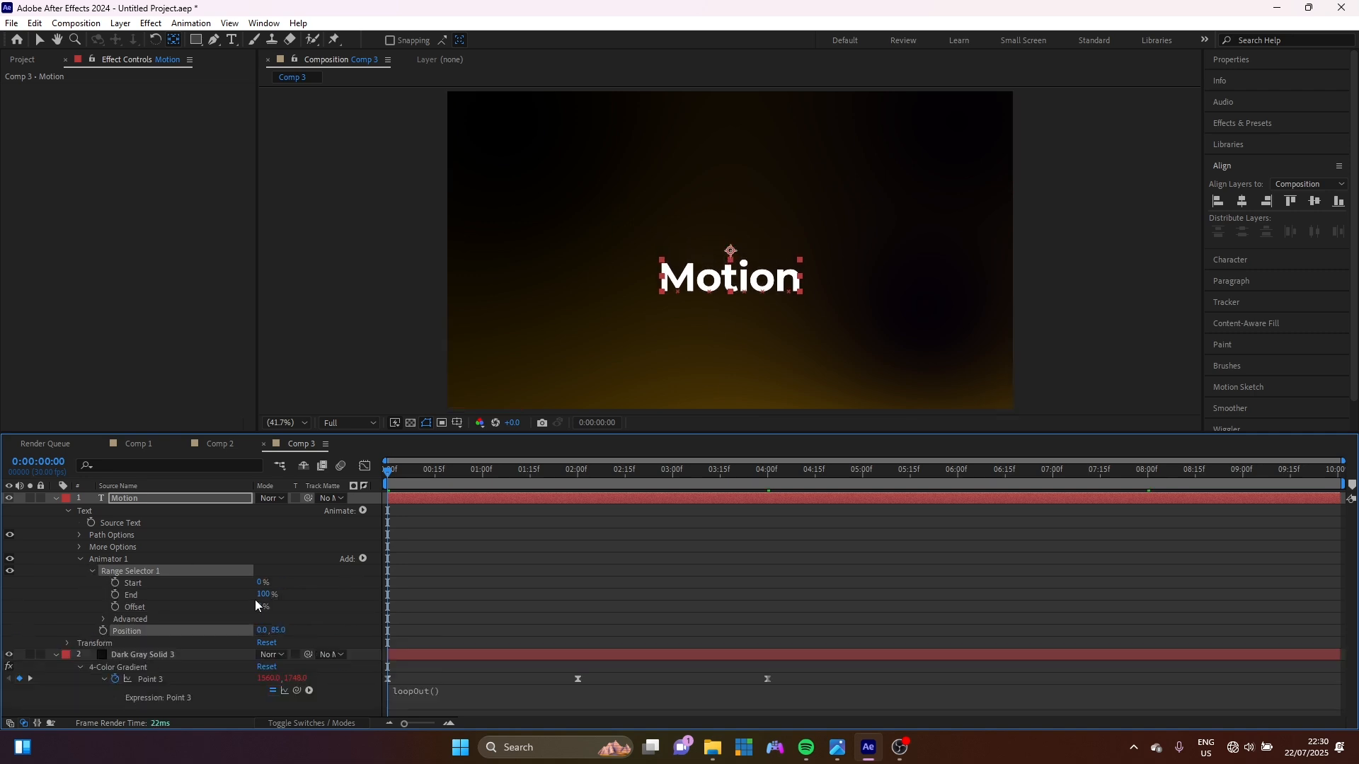
left_click(114, 607)
left_click_drag(260, 607, 29, 614)
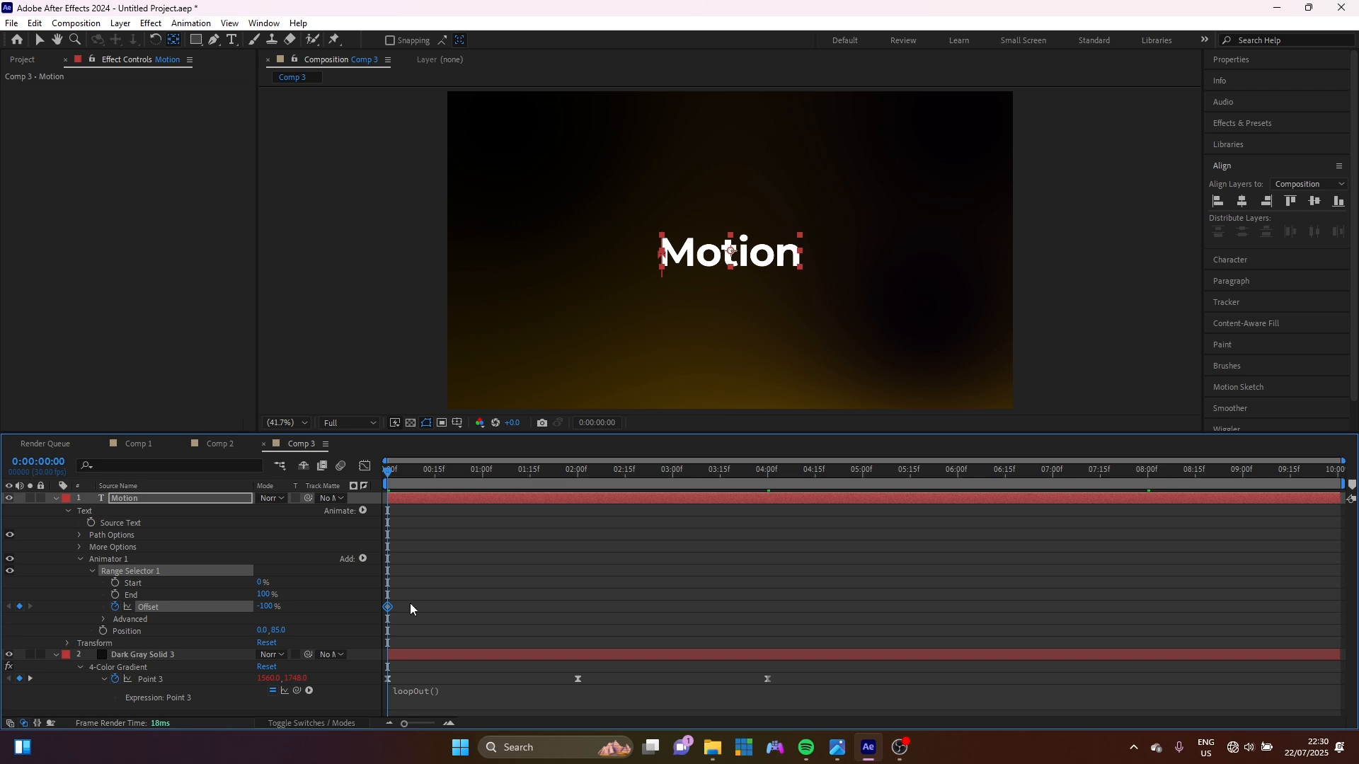
Keyframe Offset from -100% at frame 5 to 100% at frame 25.
key("space")
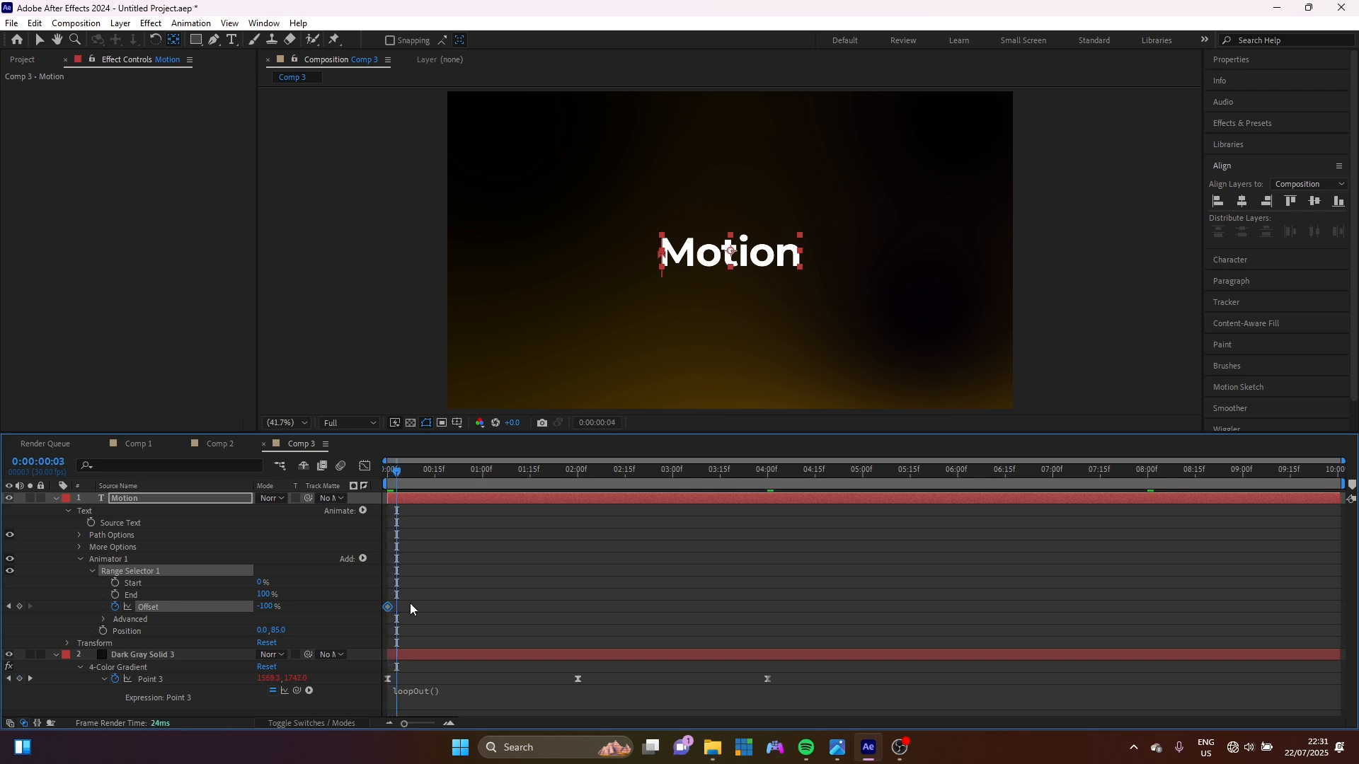
left_click_drag(388, 607, 403, 610)
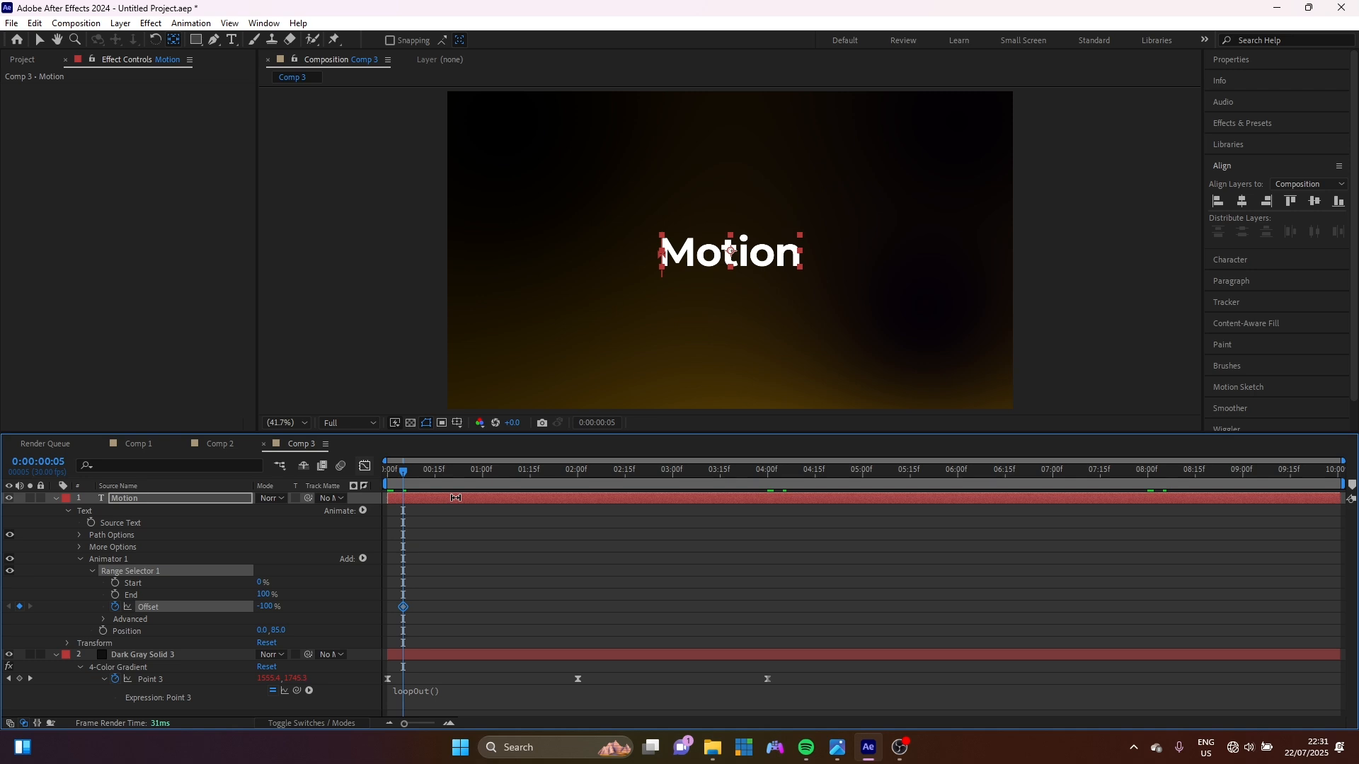
key("shift+Page_Down")
key("shift+Page_Down")
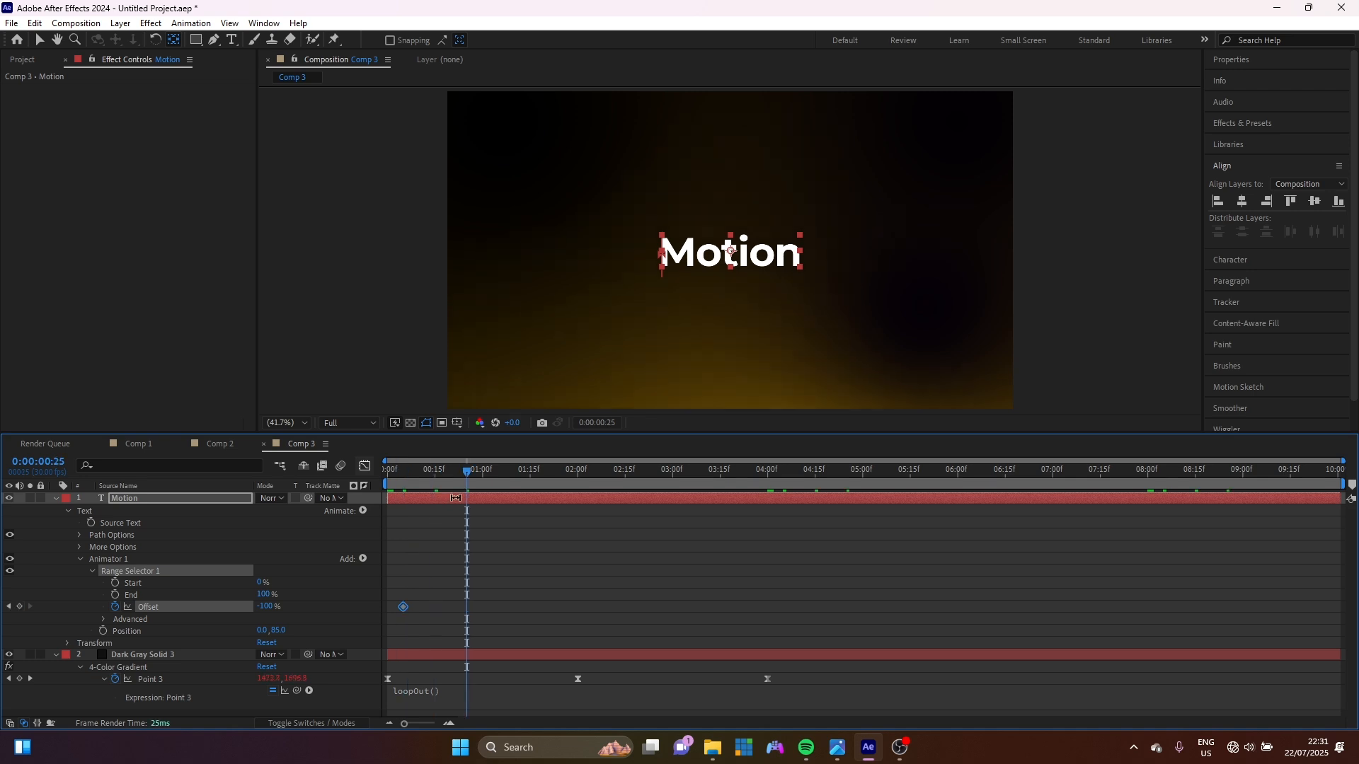
left_click_drag(268, 606, 467, 583)
Set the range selector Shape to Ramp Up and Ease High to 100%, then preview.
left_click(103, 619)
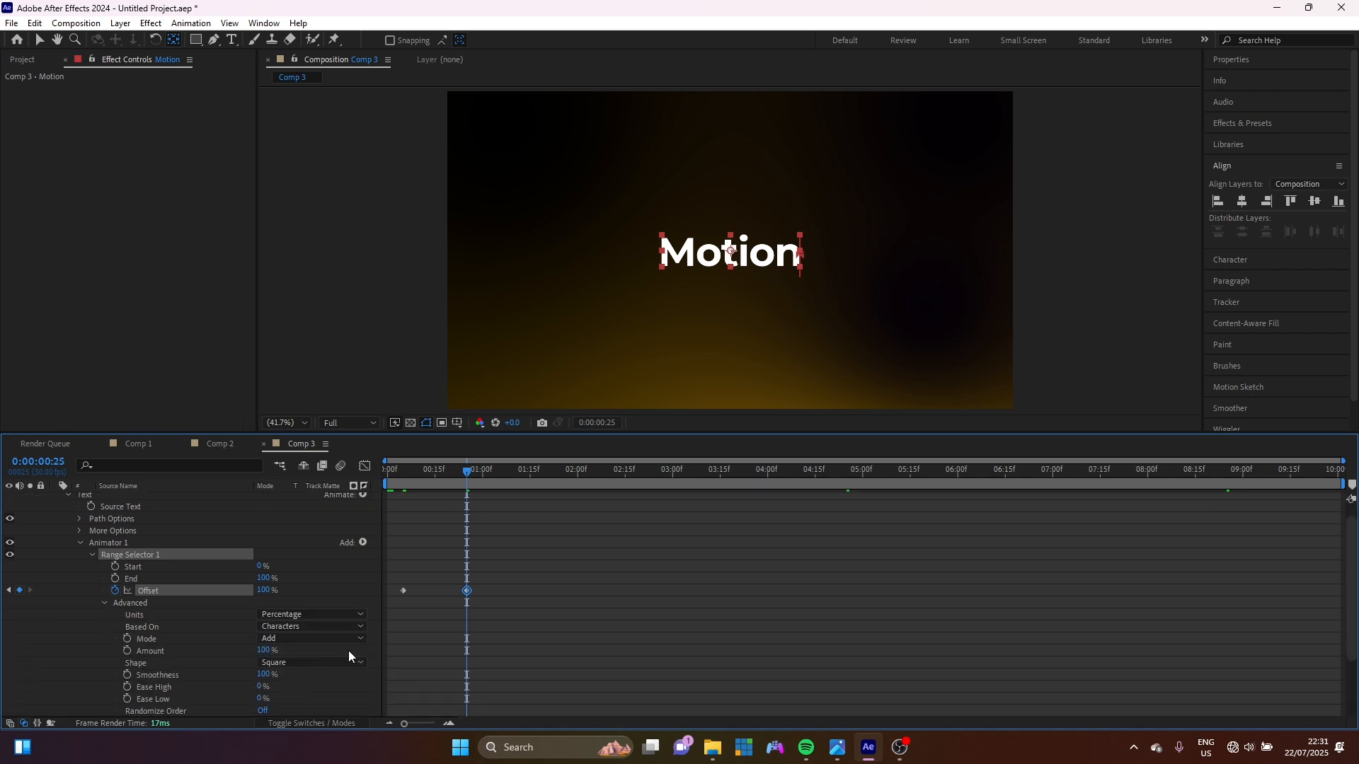
left_click(287, 662)
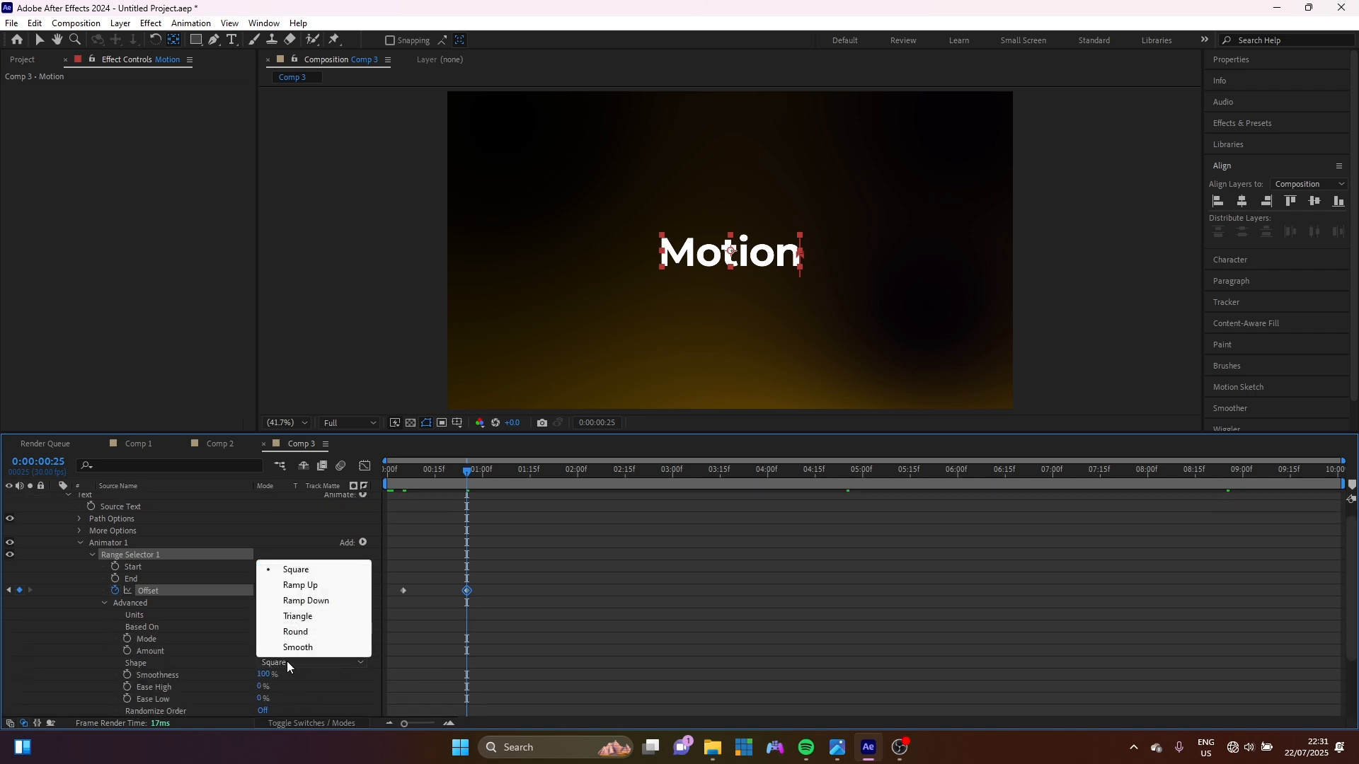
left_click(307, 586)
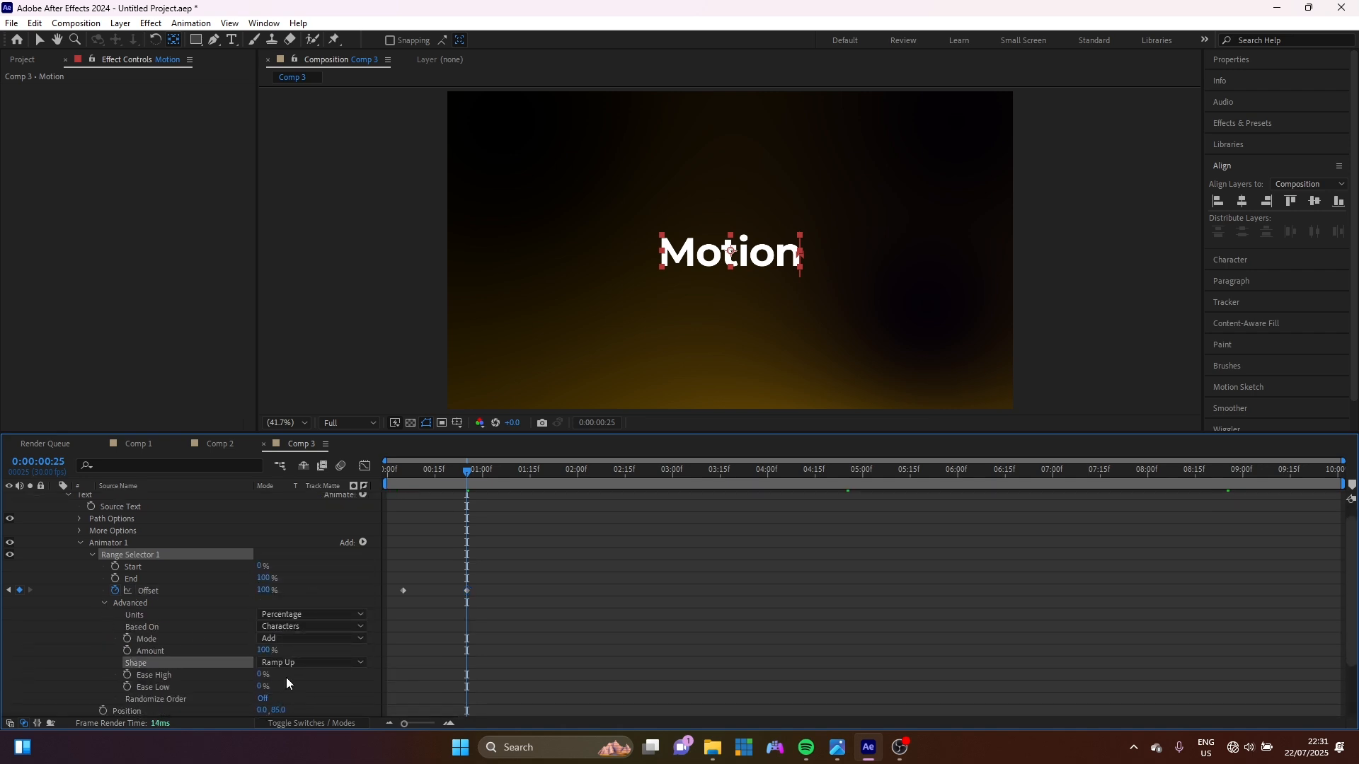
left_click(260, 674)
type("100")
key("Return")
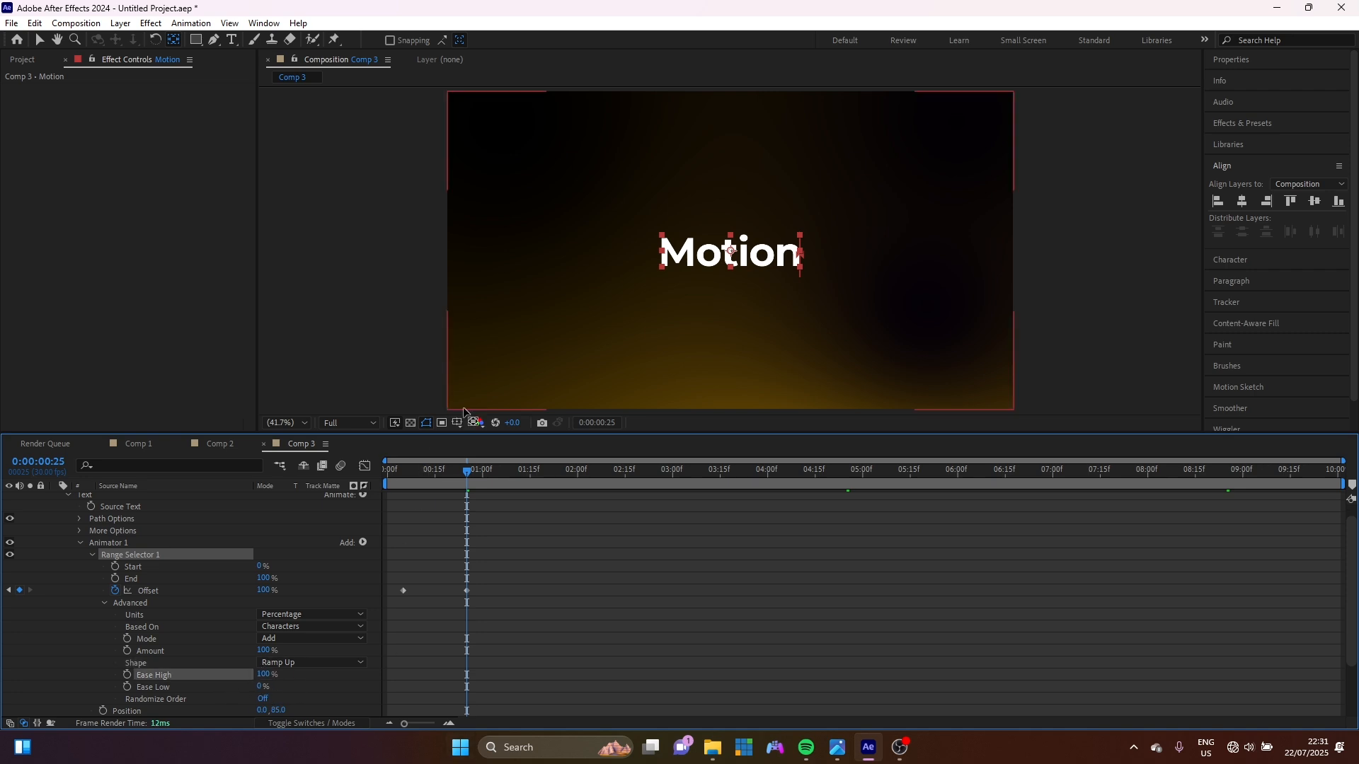
left_click_drag(467, 474, 359, 478)
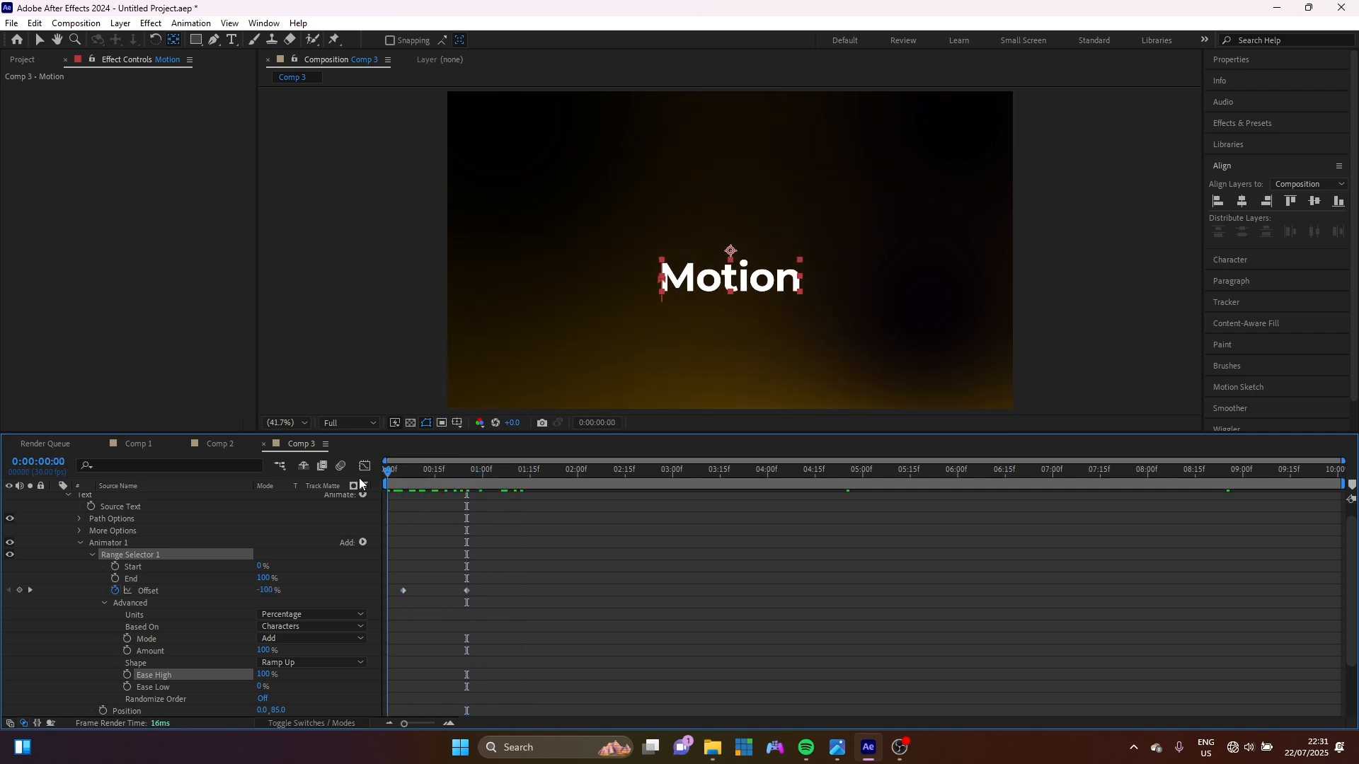
key("space")
key("space")
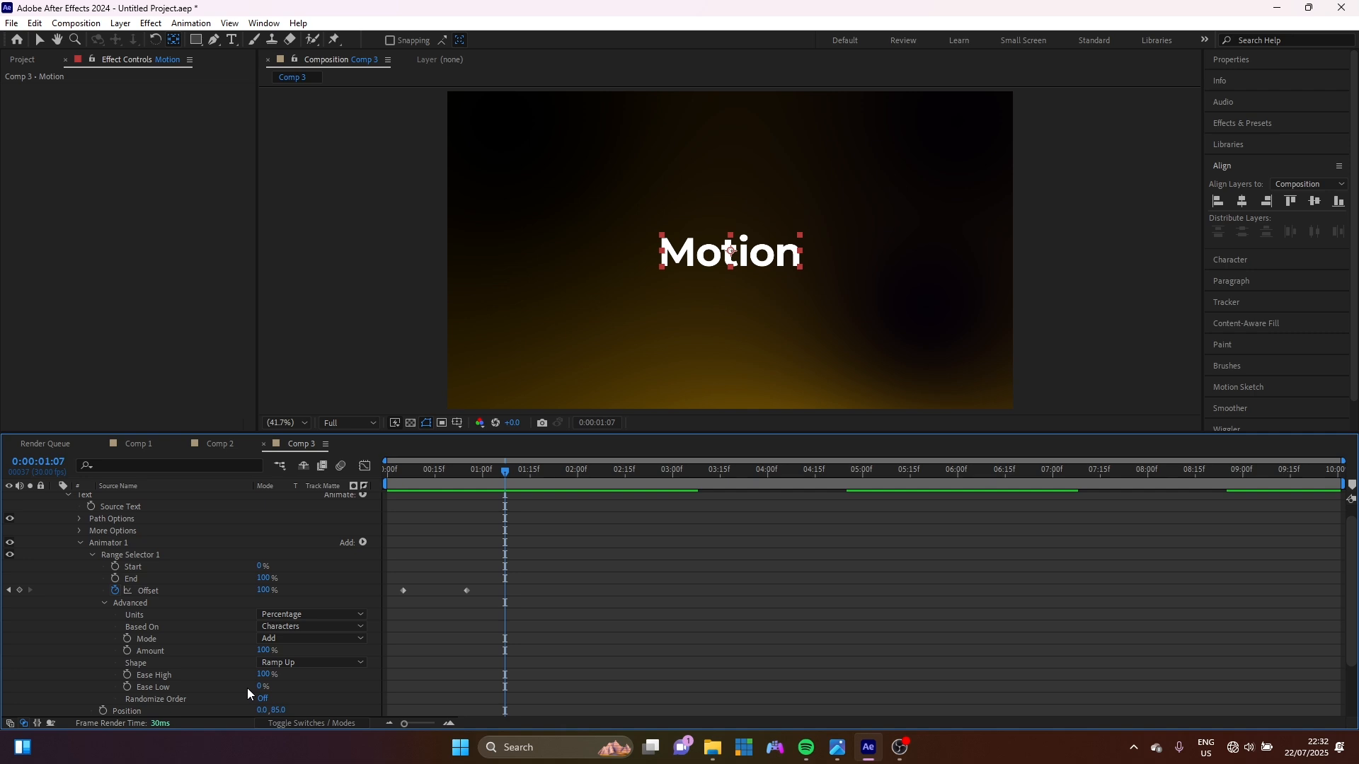
scroll(248, 688, "up", 1)
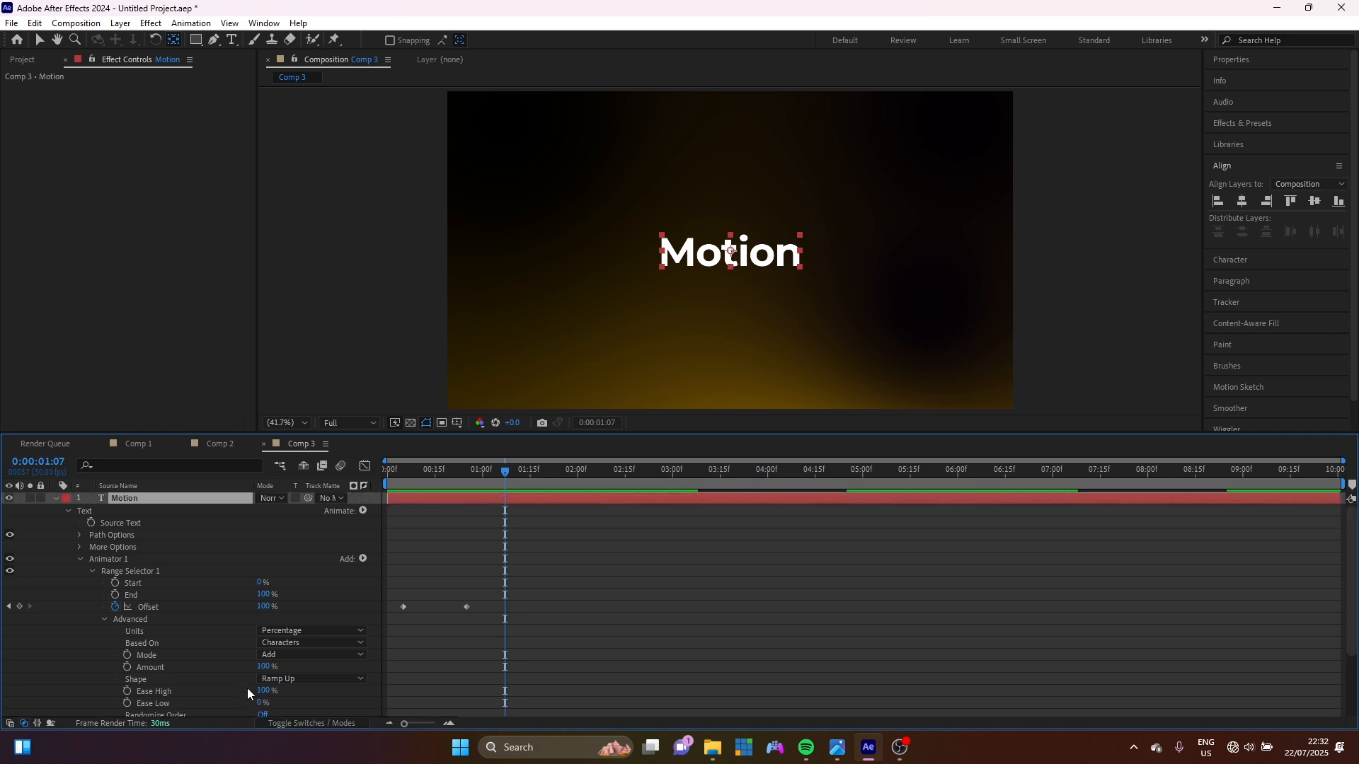
Add an RGB Fill Color animator to Motion and set its colour to orange FFA200.
left_click(90, 569)
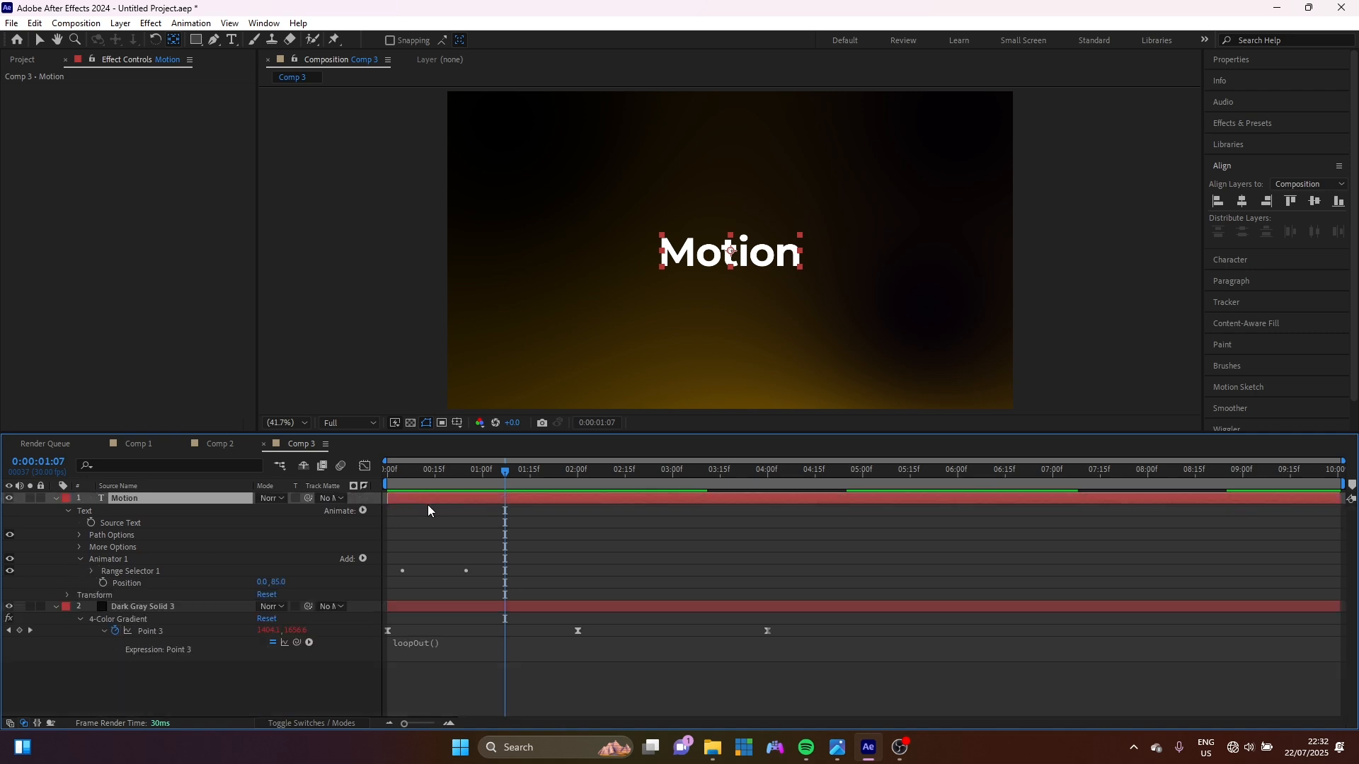
left_click(361, 510)
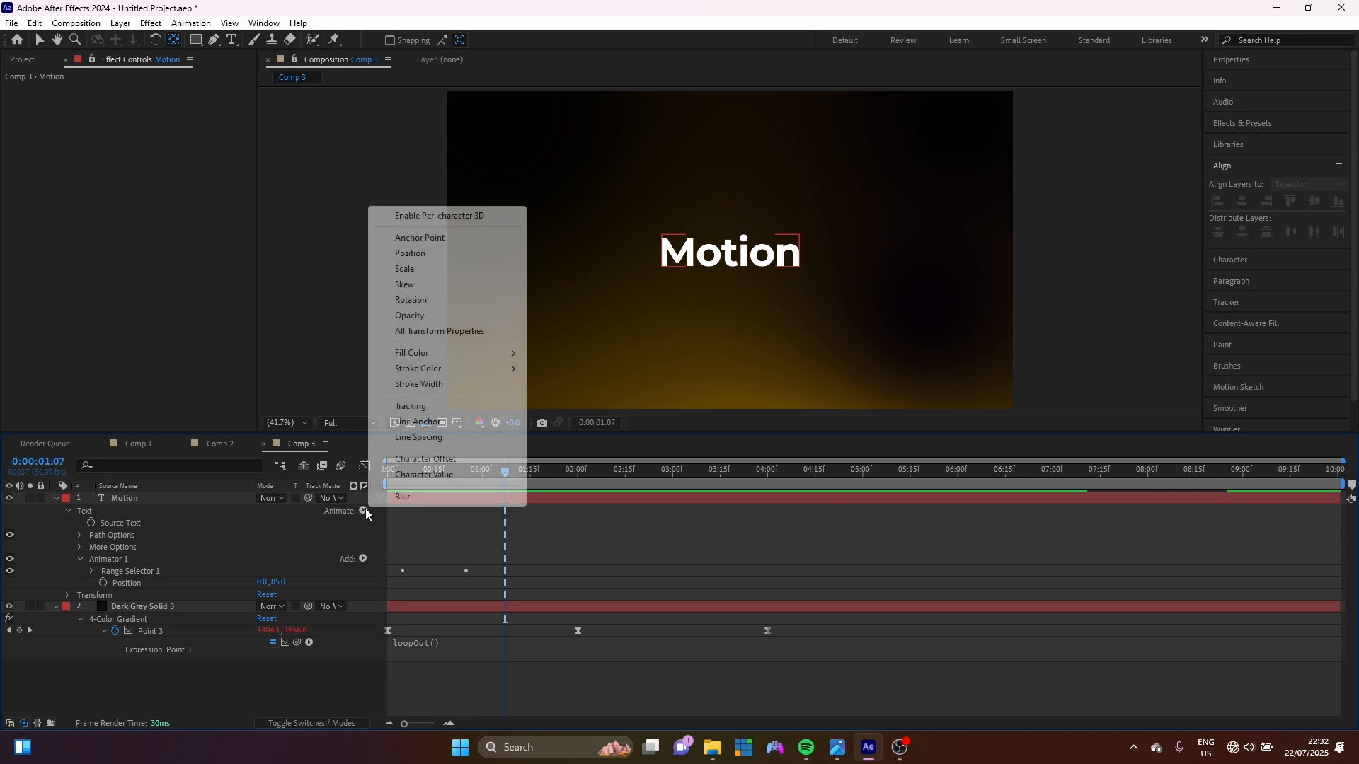
mouse_move(495, 353)
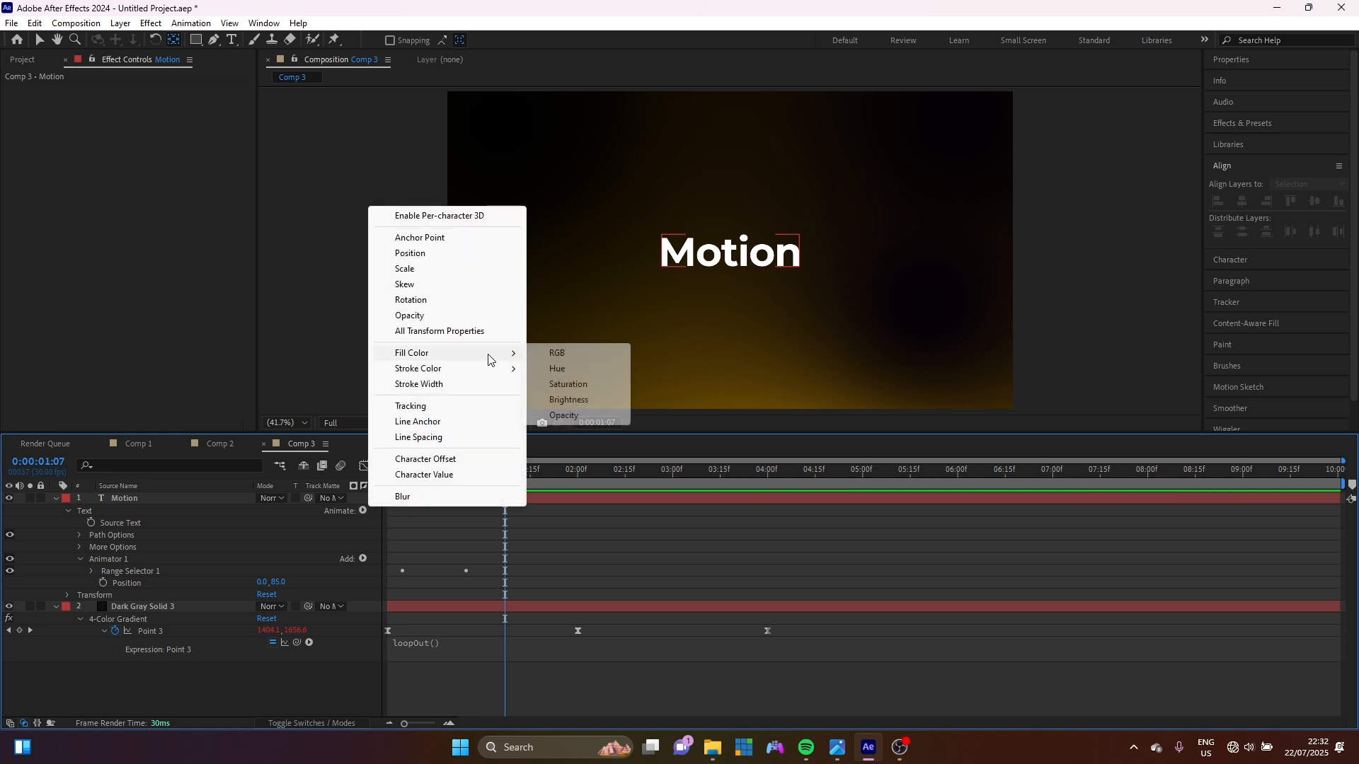
left_click(568, 356)
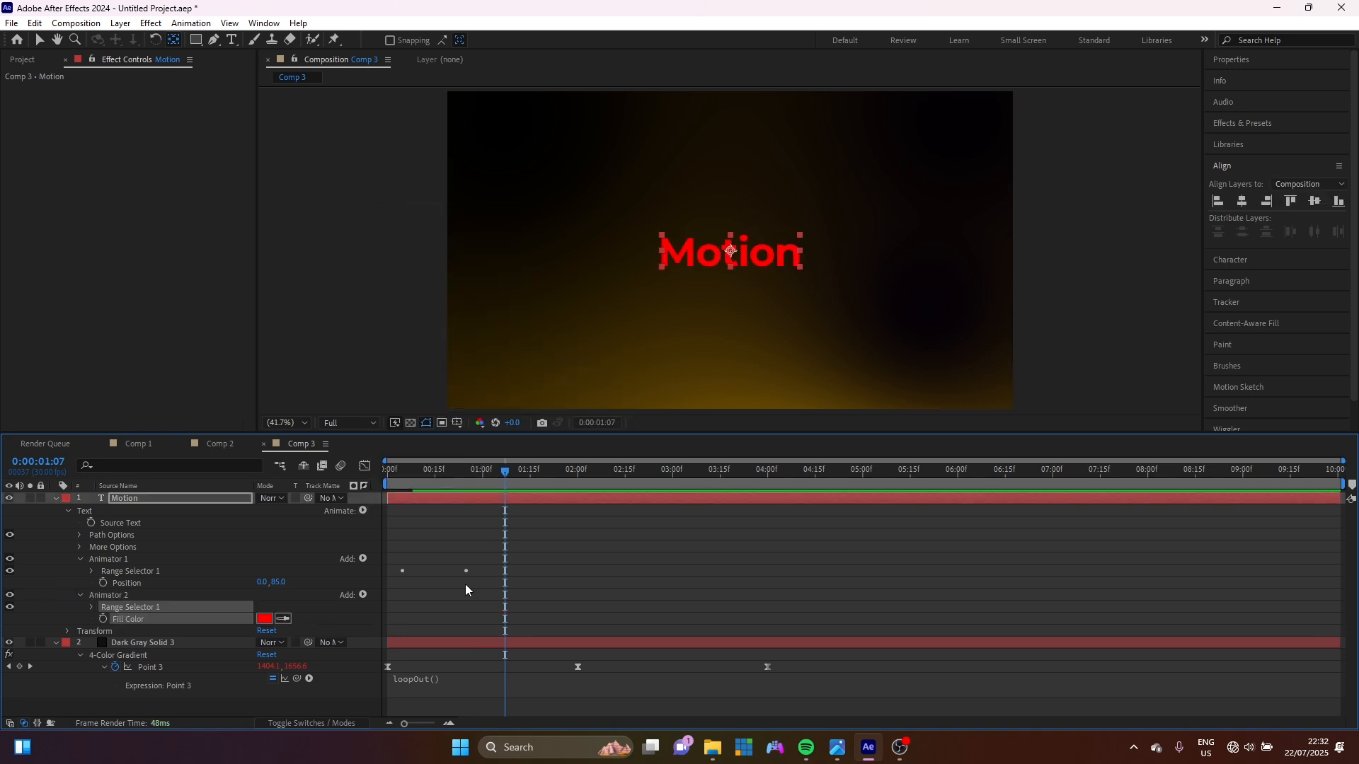
left_click(265, 618)
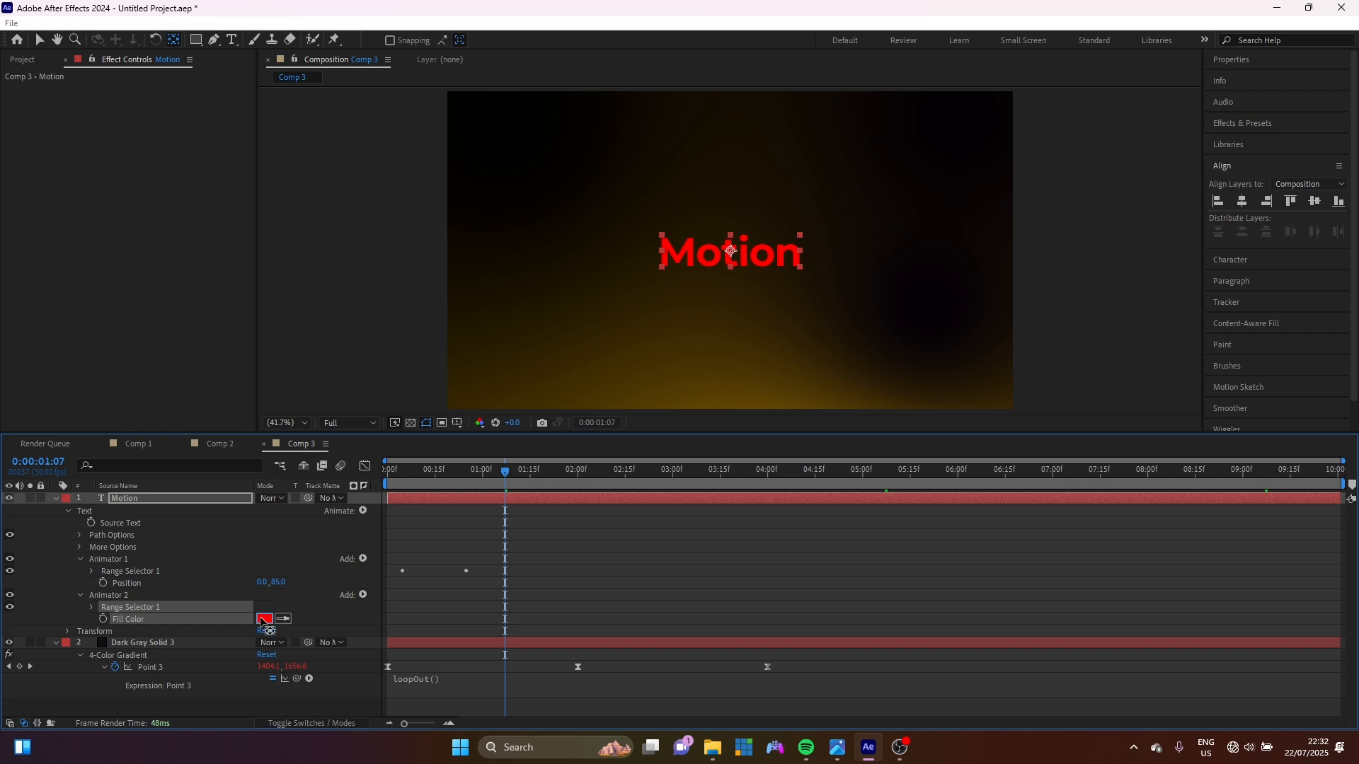
left_click_drag(500, 429, 499, 426)
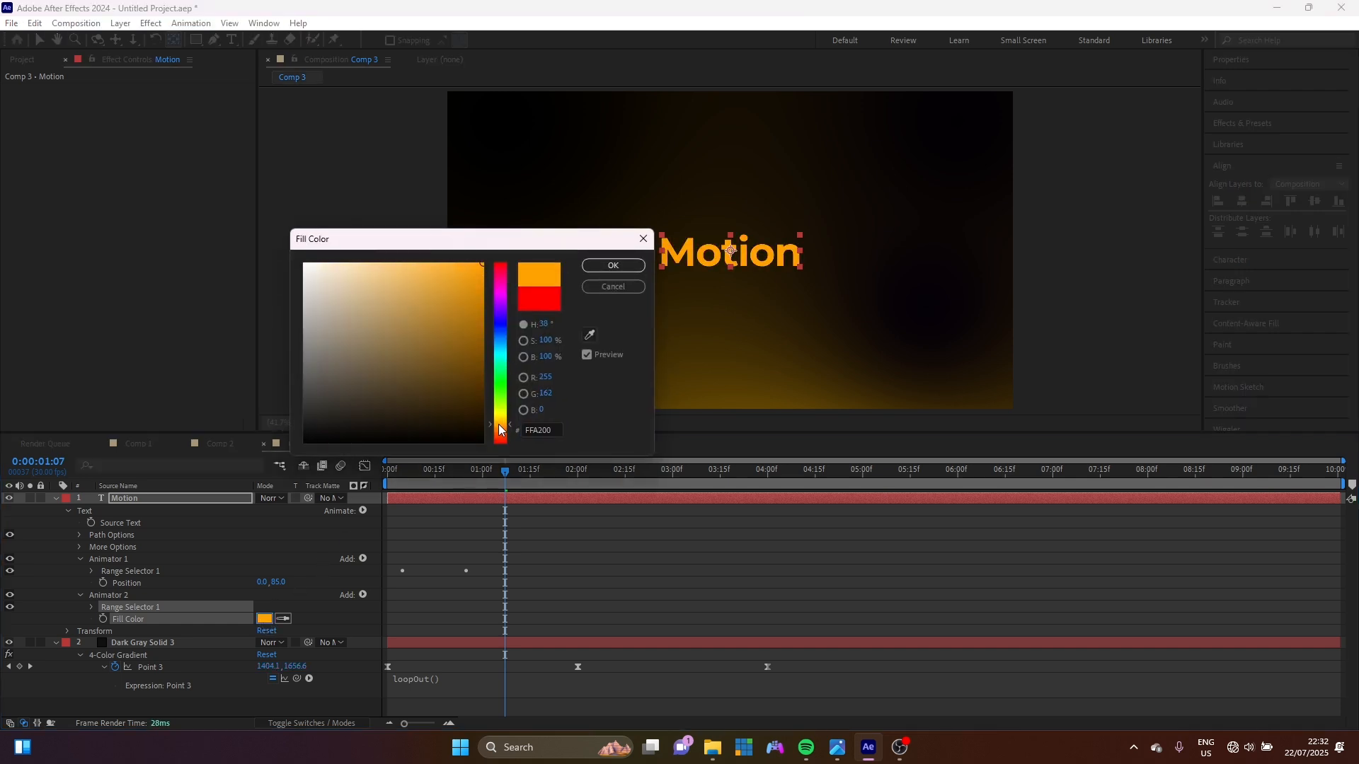
left_click(623, 267)
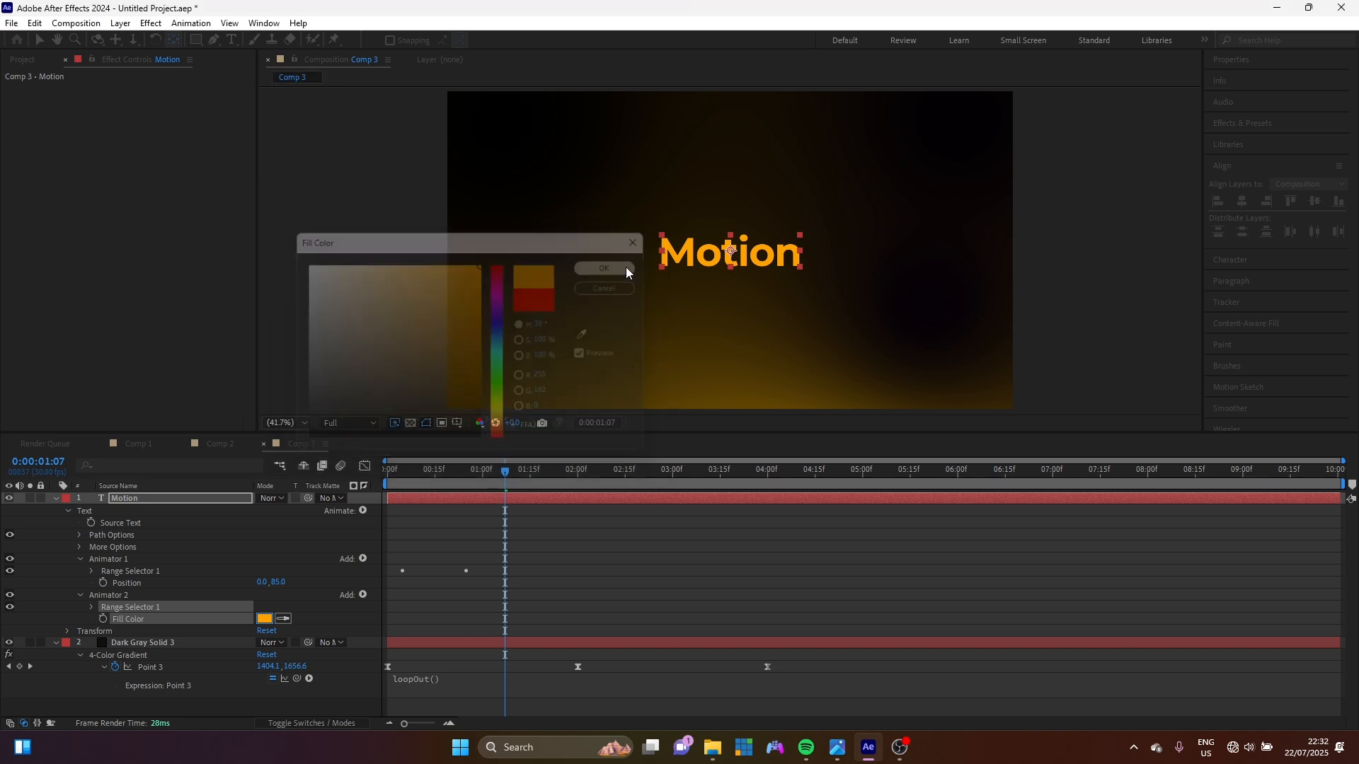
Keyframe Animator 2's Offset from -100% at frame 5 to 100%.
left_click(92, 607)
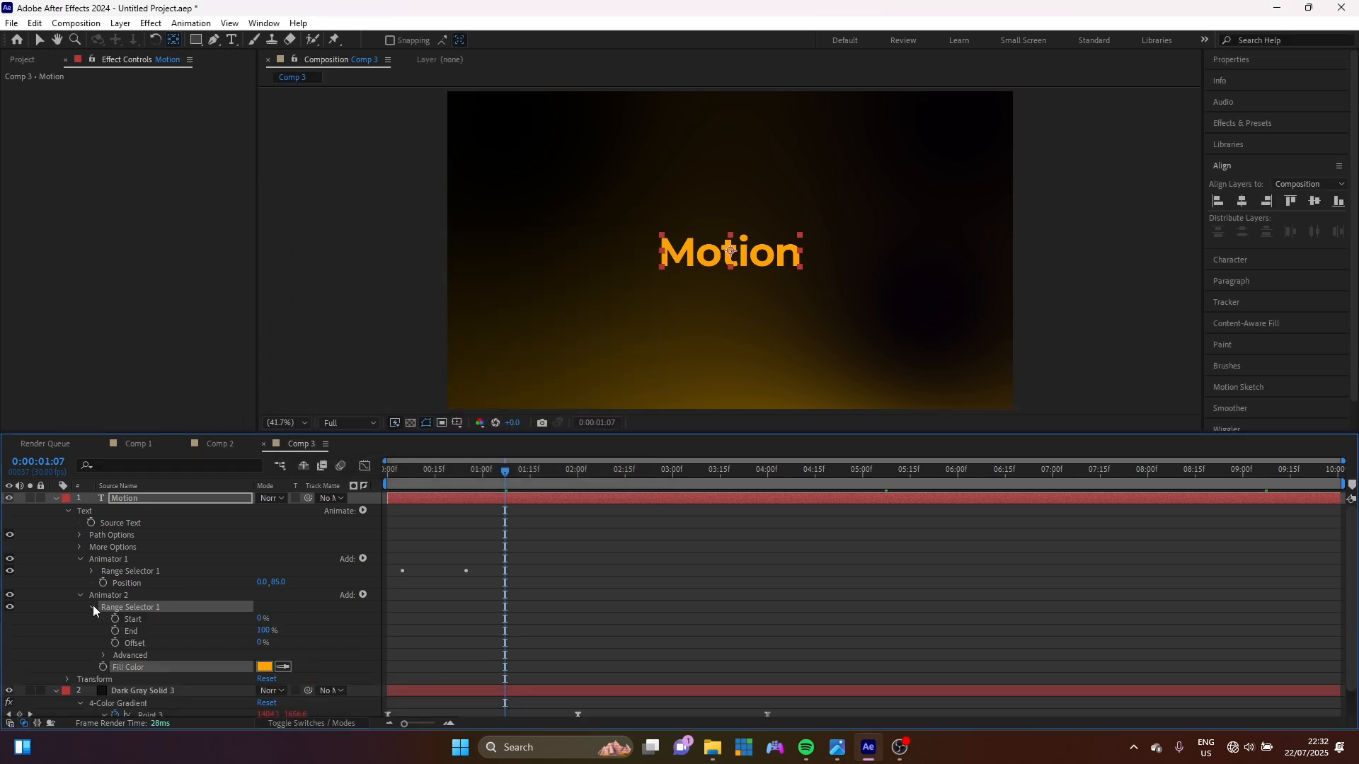
left_click(400, 473)
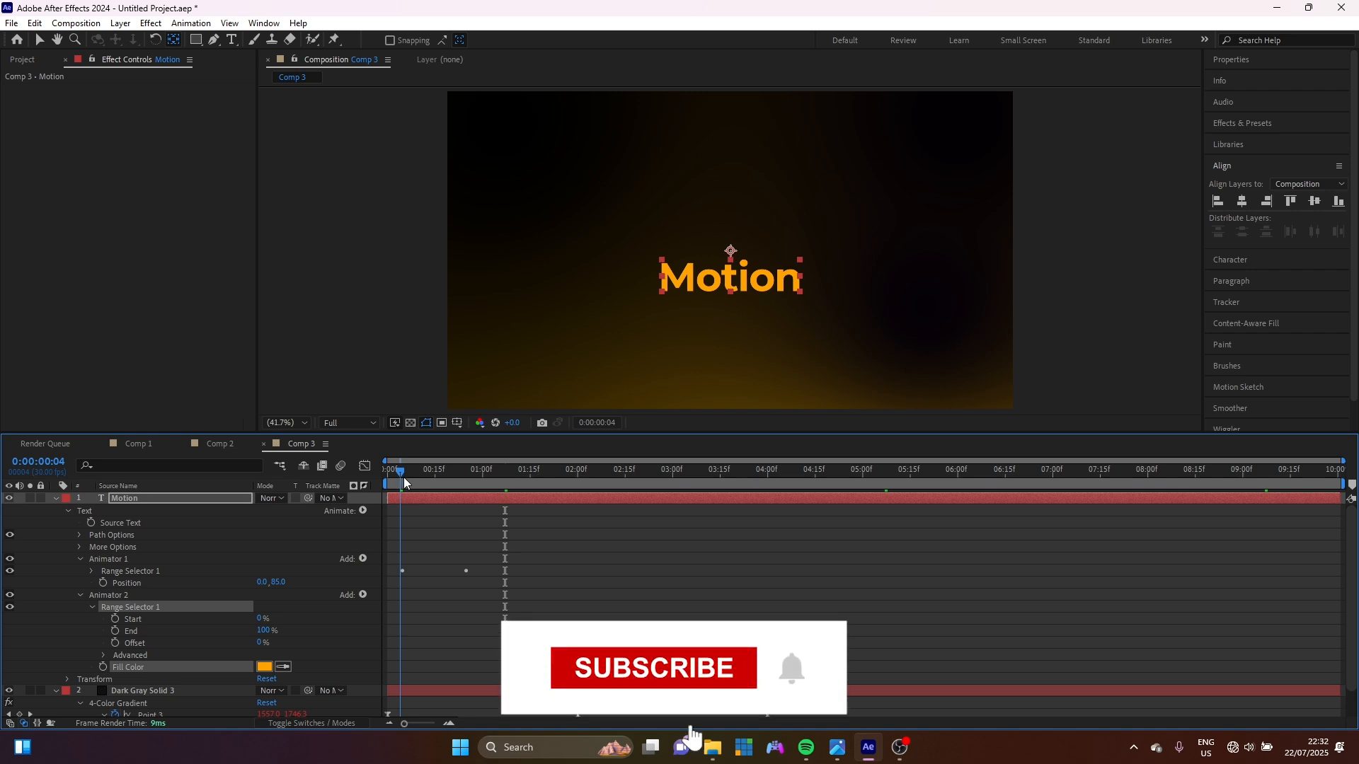
left_click(402, 477)
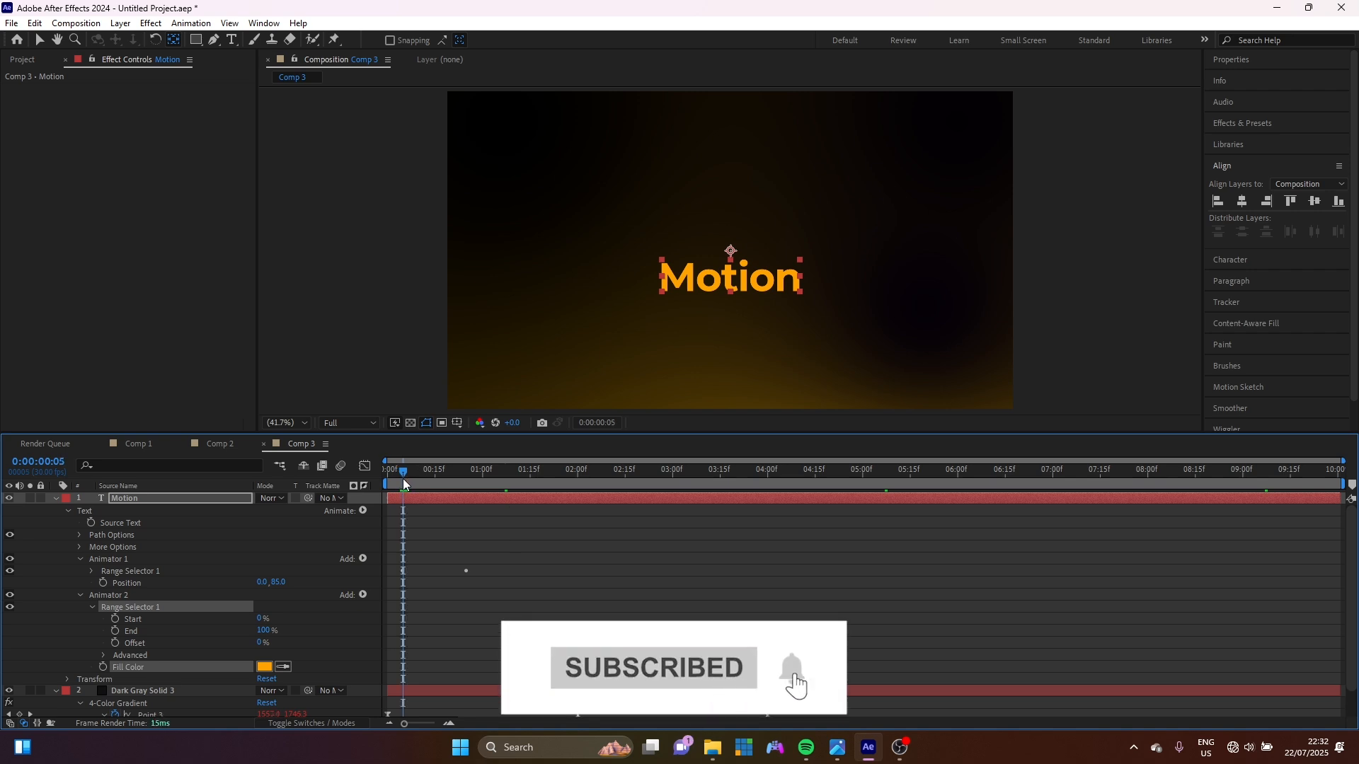
left_click_drag(259, 642, 35, 652)
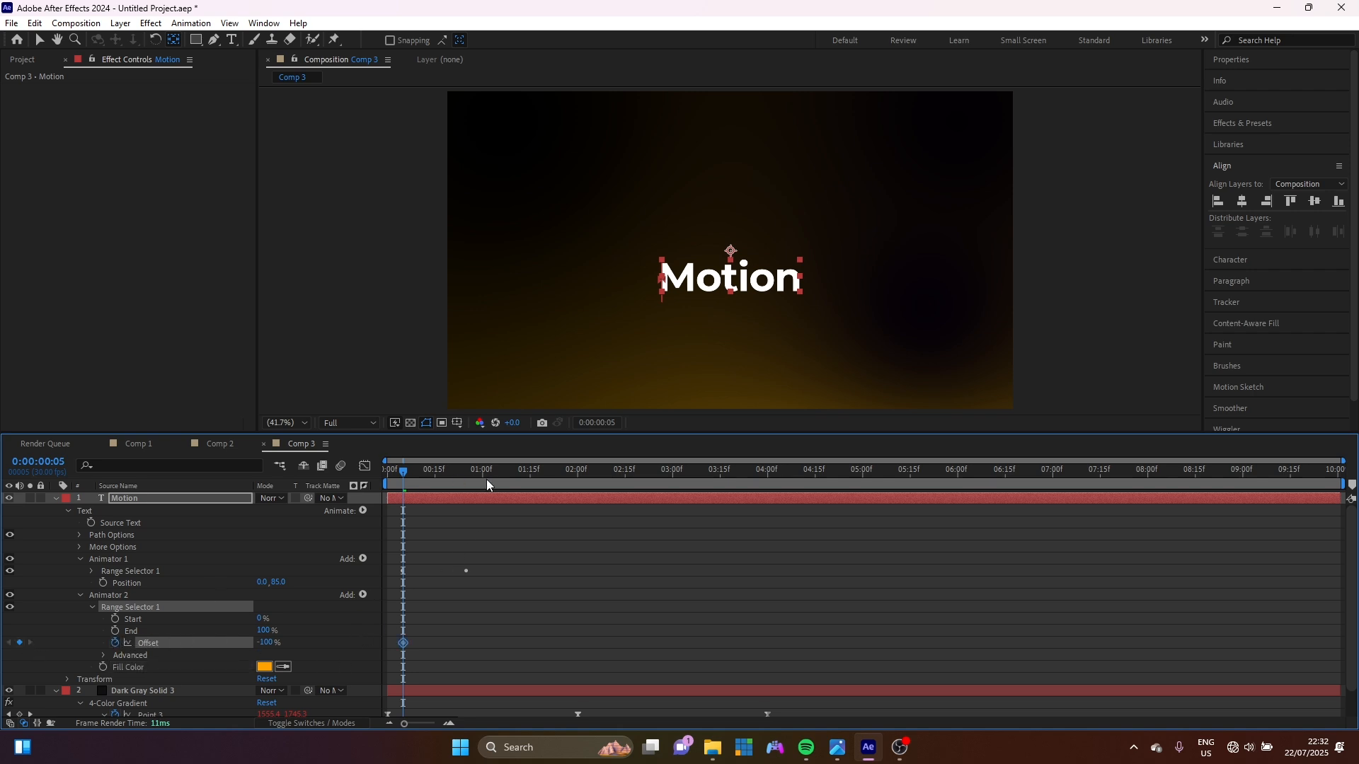
key("space")
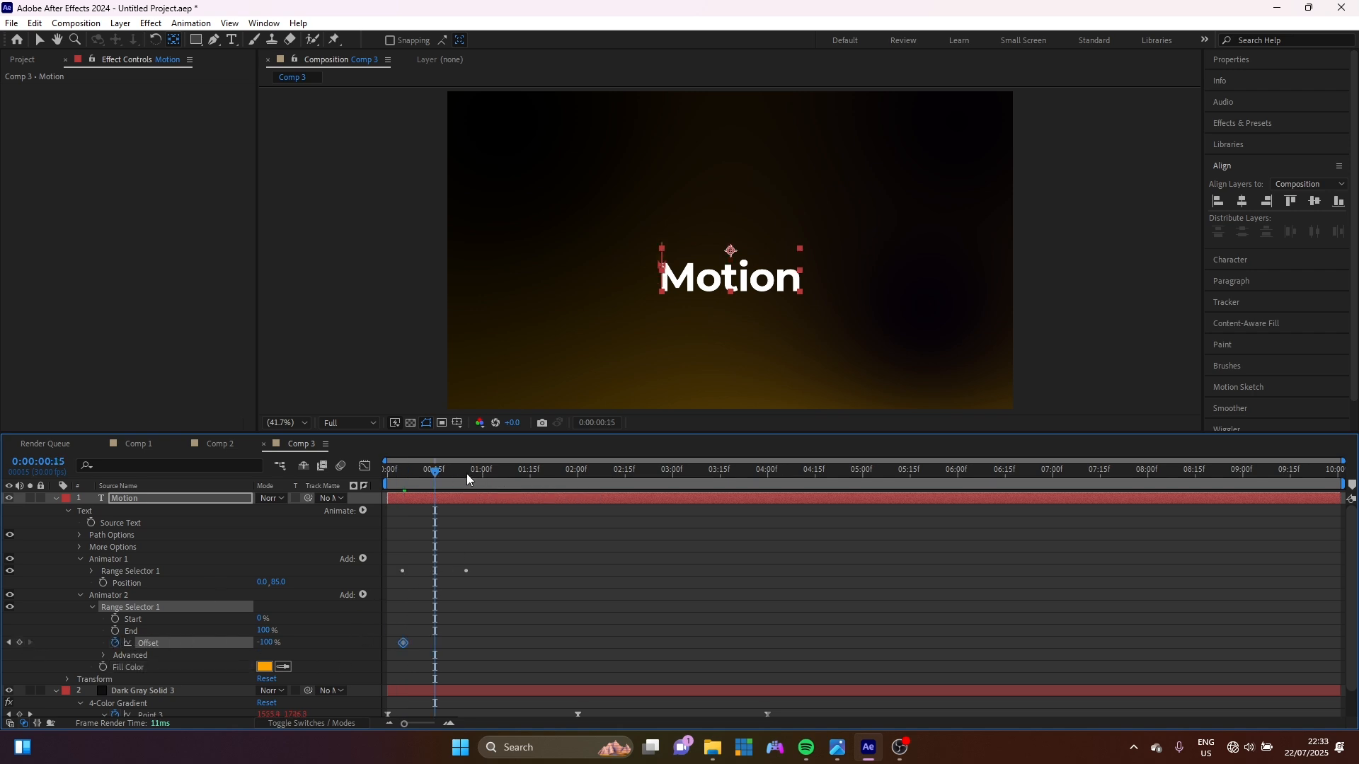
left_click_drag(270, 643, 747, 689)
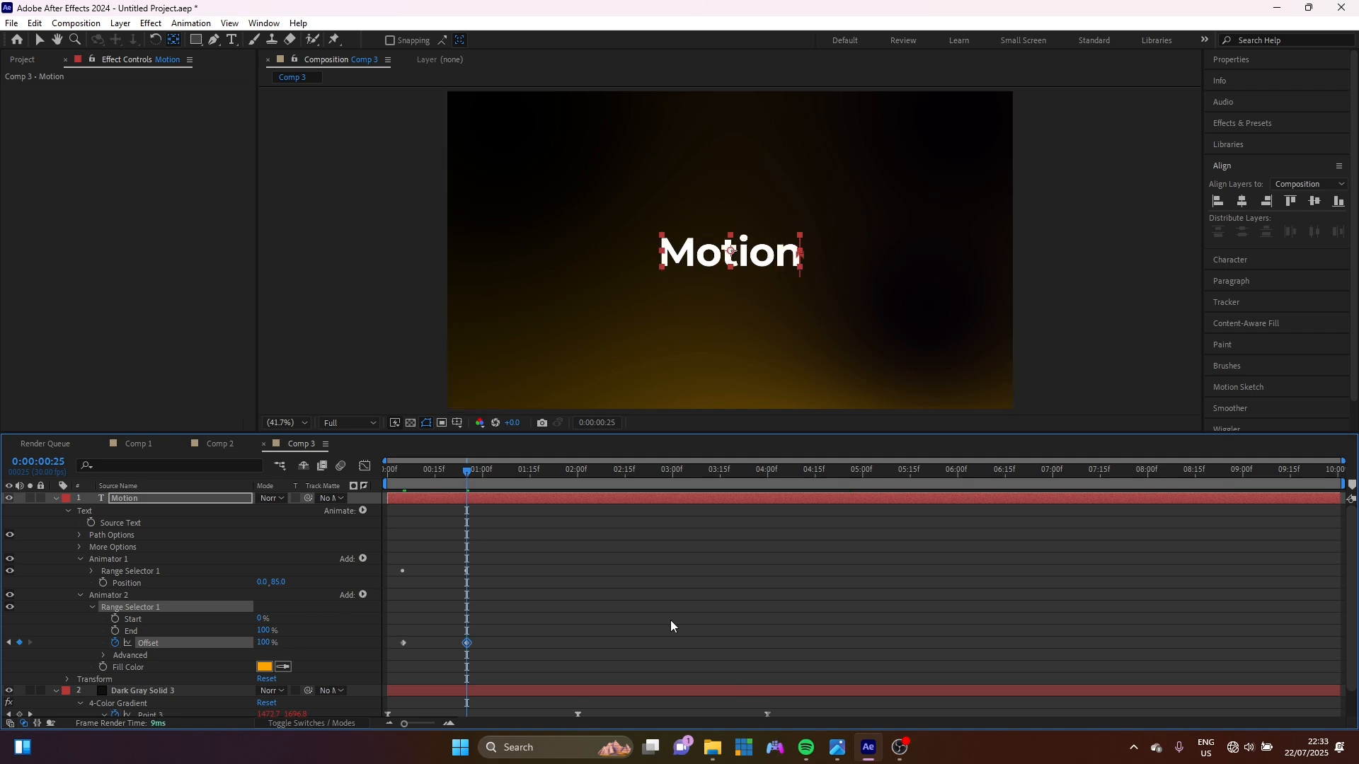
Set Animator 2's Shape to Ramp Up and Ease High to 100%, then preview the colour sweep.
left_click(103, 655)
left_click(286, 662)
left_click(316, 588)
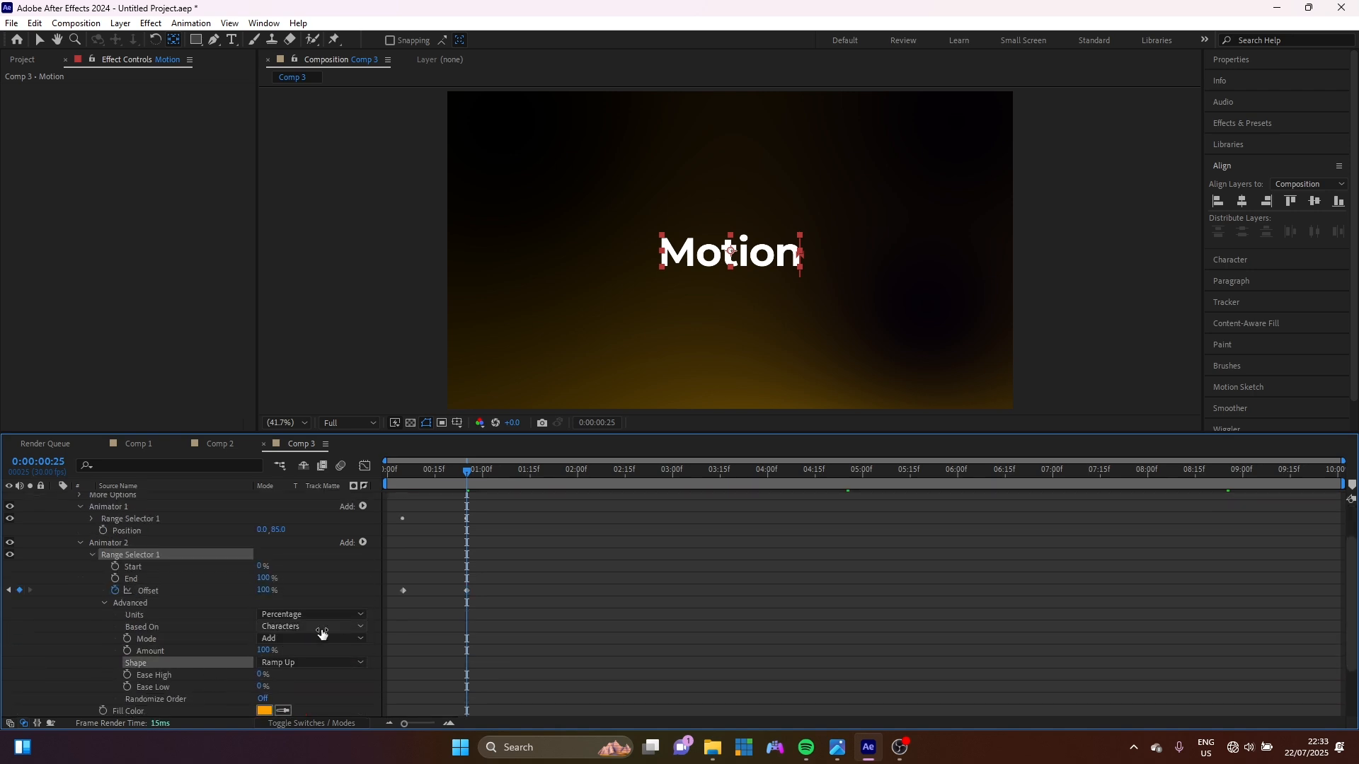
left_click(259, 676)
type("100")
key("Return")
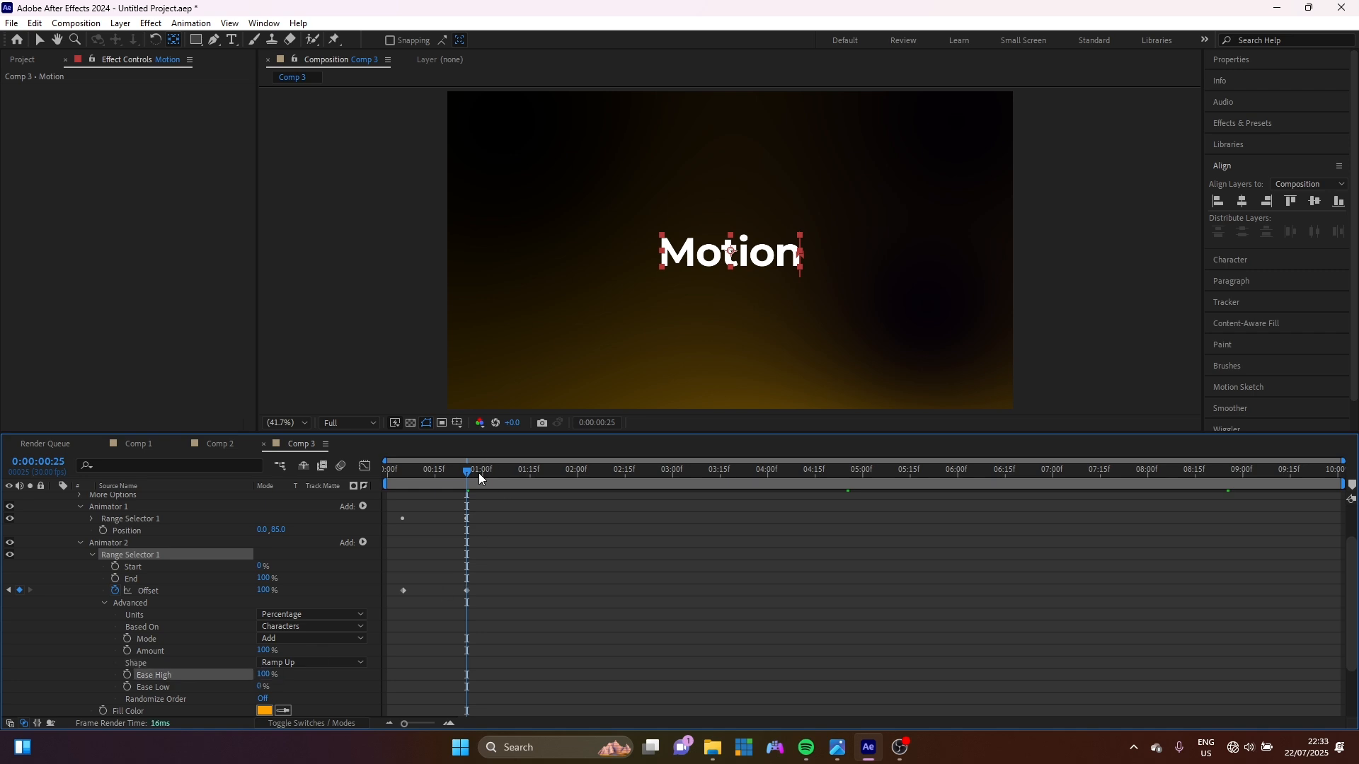
left_click_drag(464, 477, 384, 481)
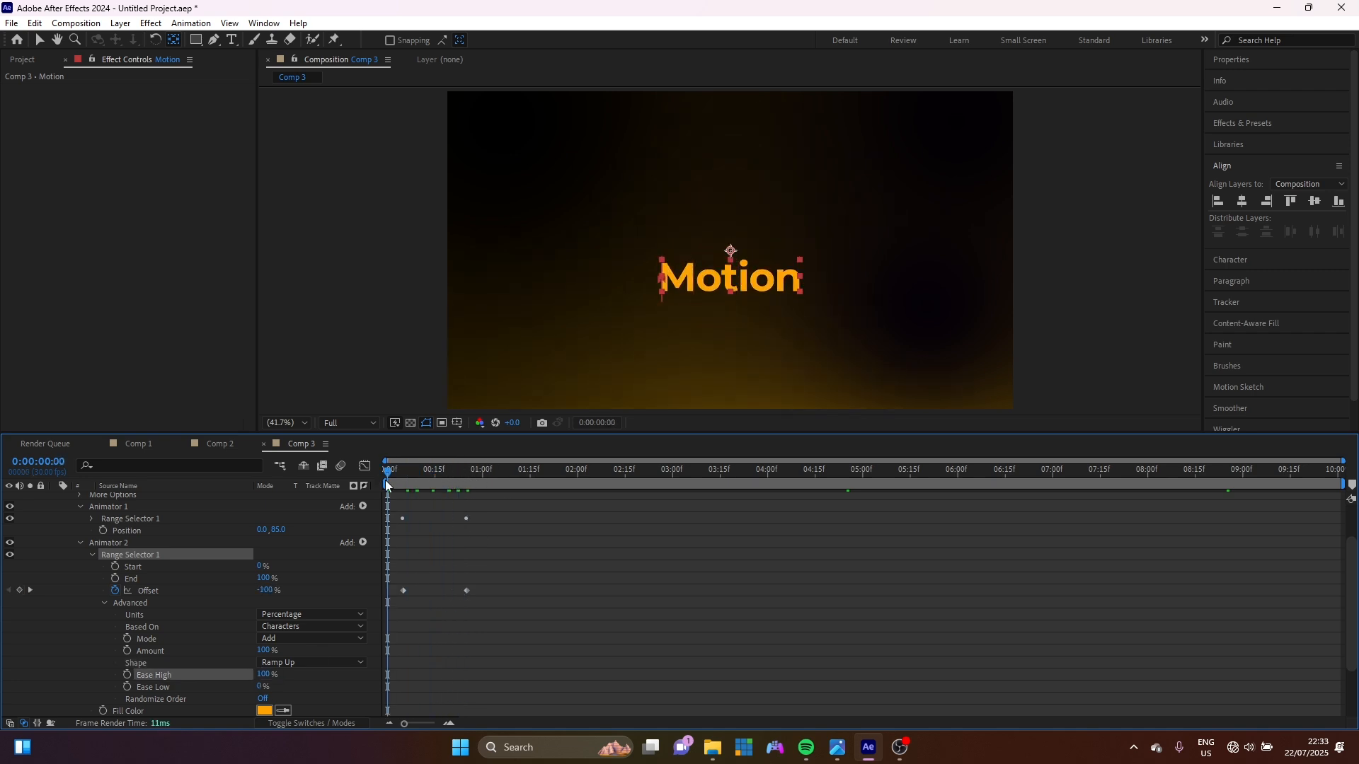
key("space")
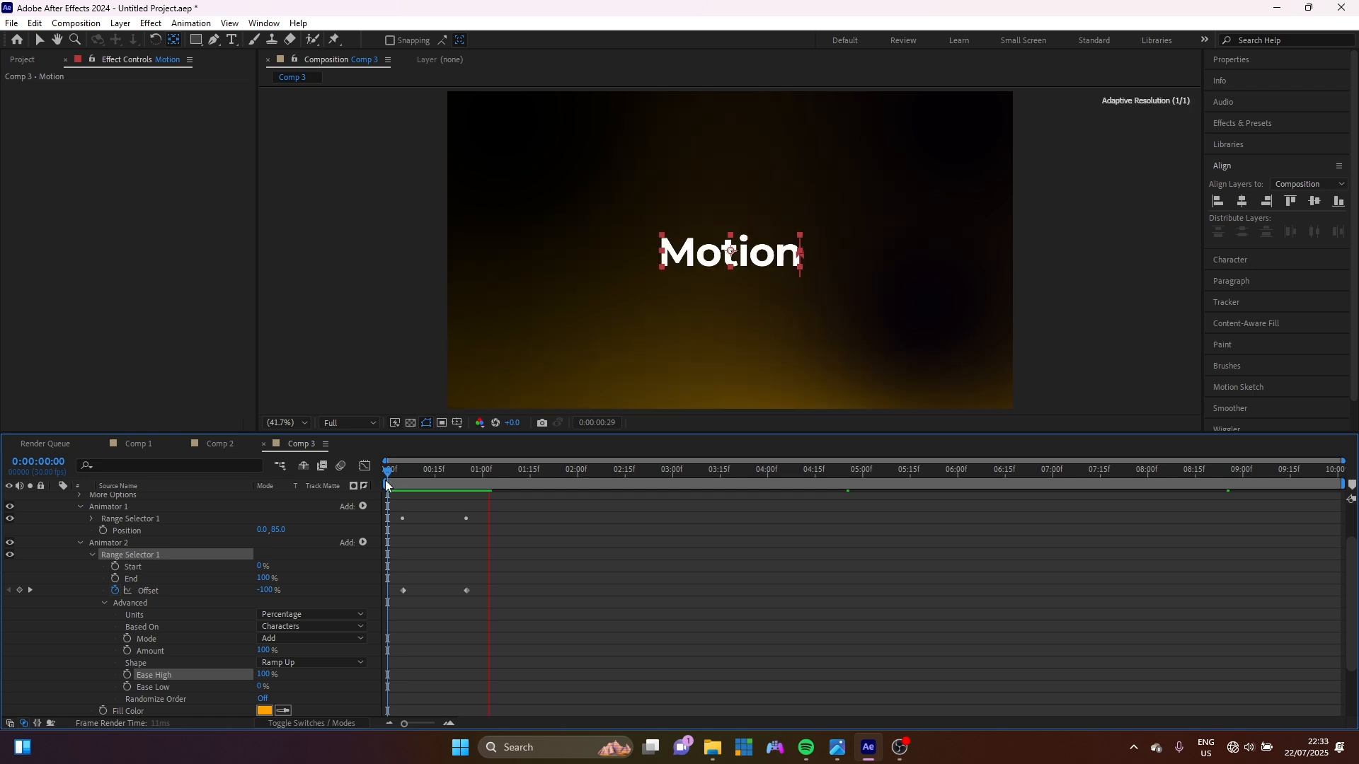
key("space")
scroll(469, 572, "up", 2)
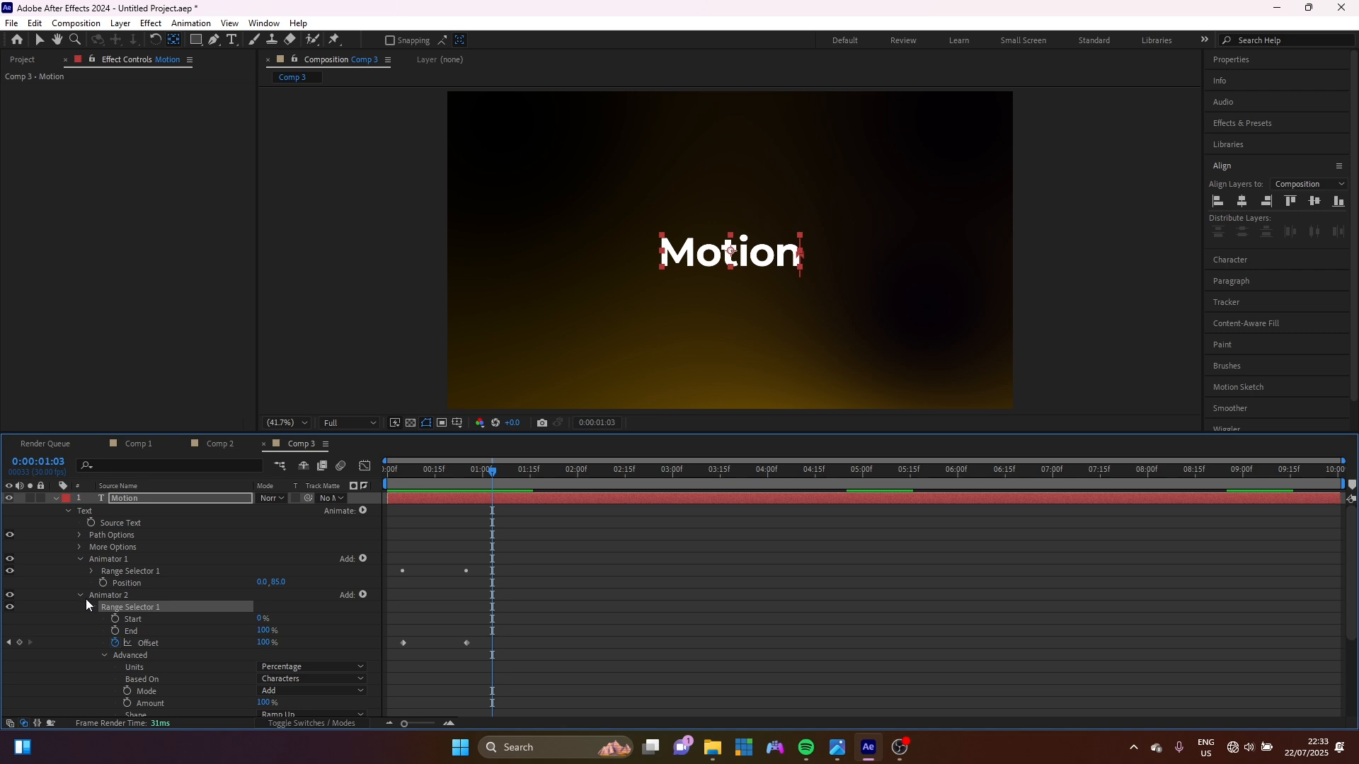
Collapse Animator 2 and add a third animator with Opacity set to 0%.
left_click(82, 600)
left_click(363, 510)
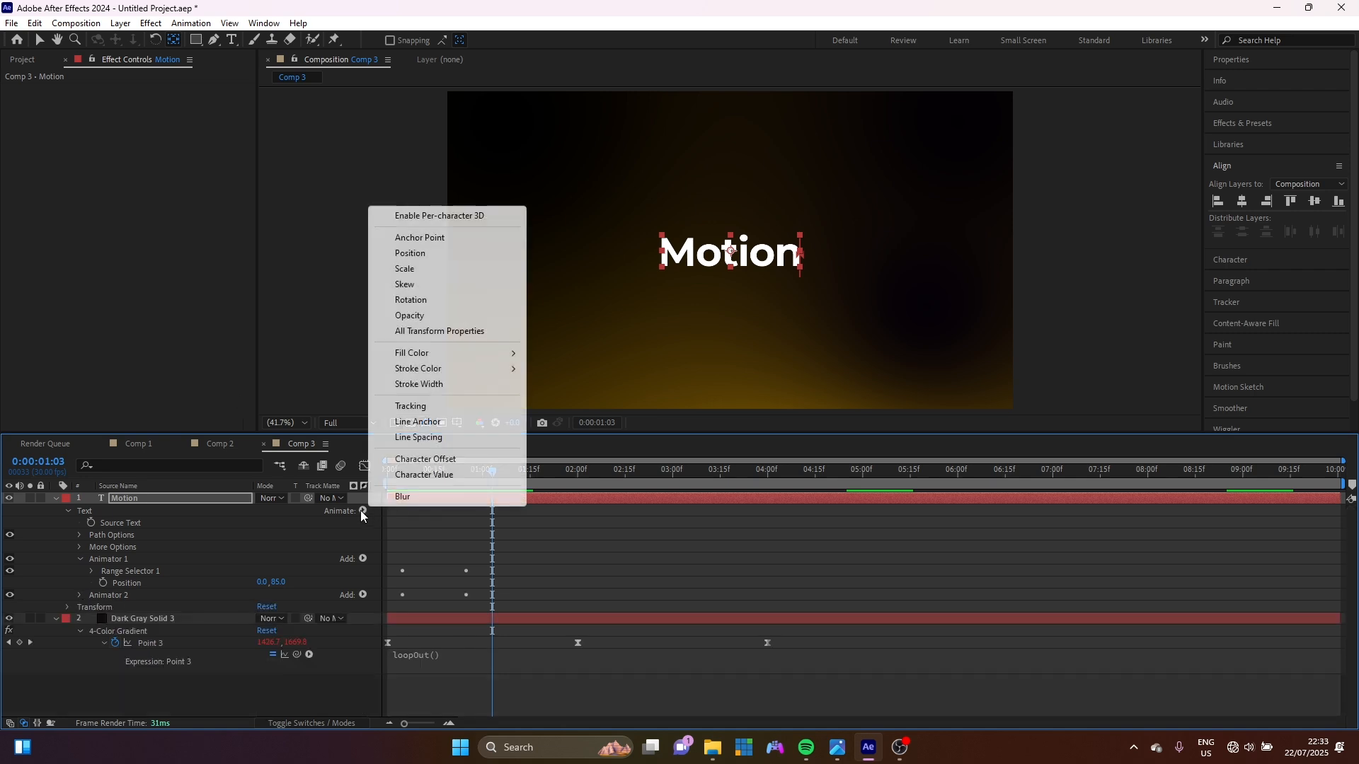
left_click(424, 315)
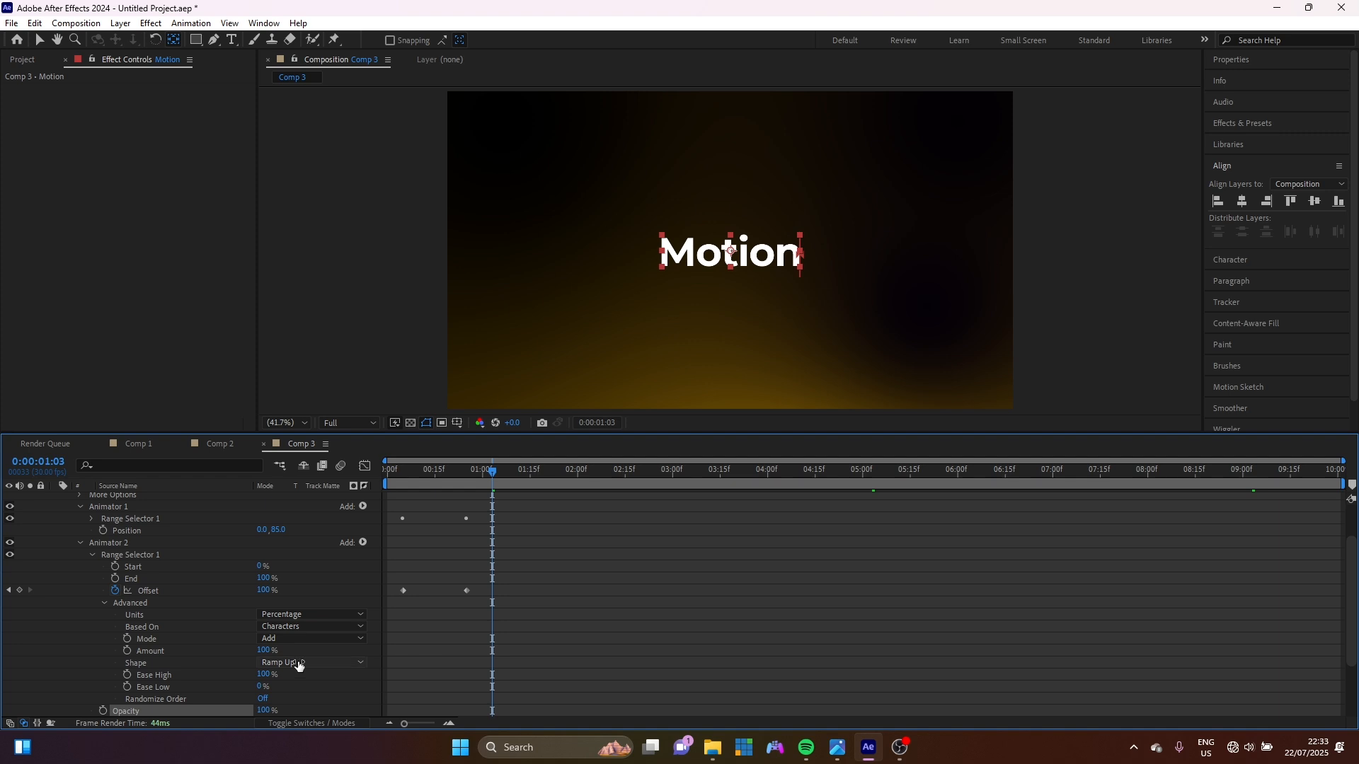
left_click(264, 710)
type("0")
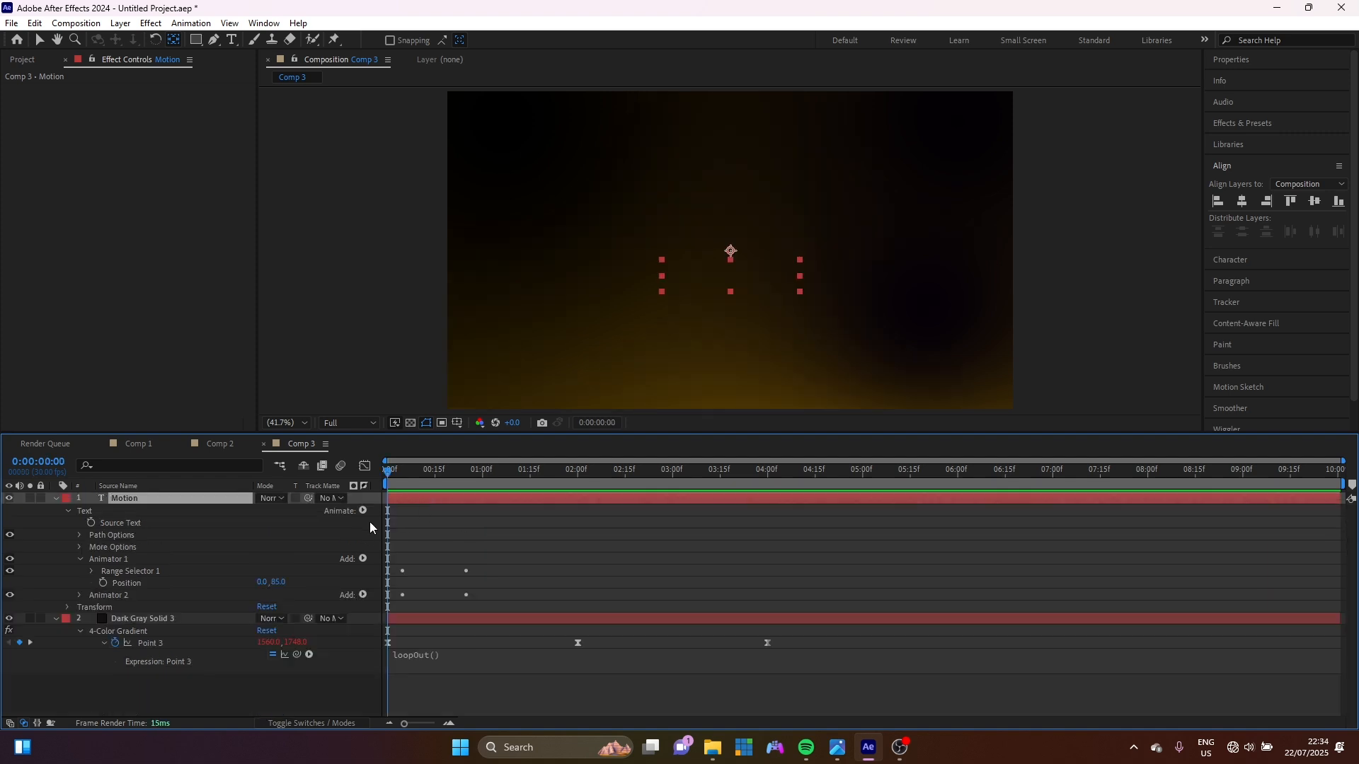
left_click(363, 511)
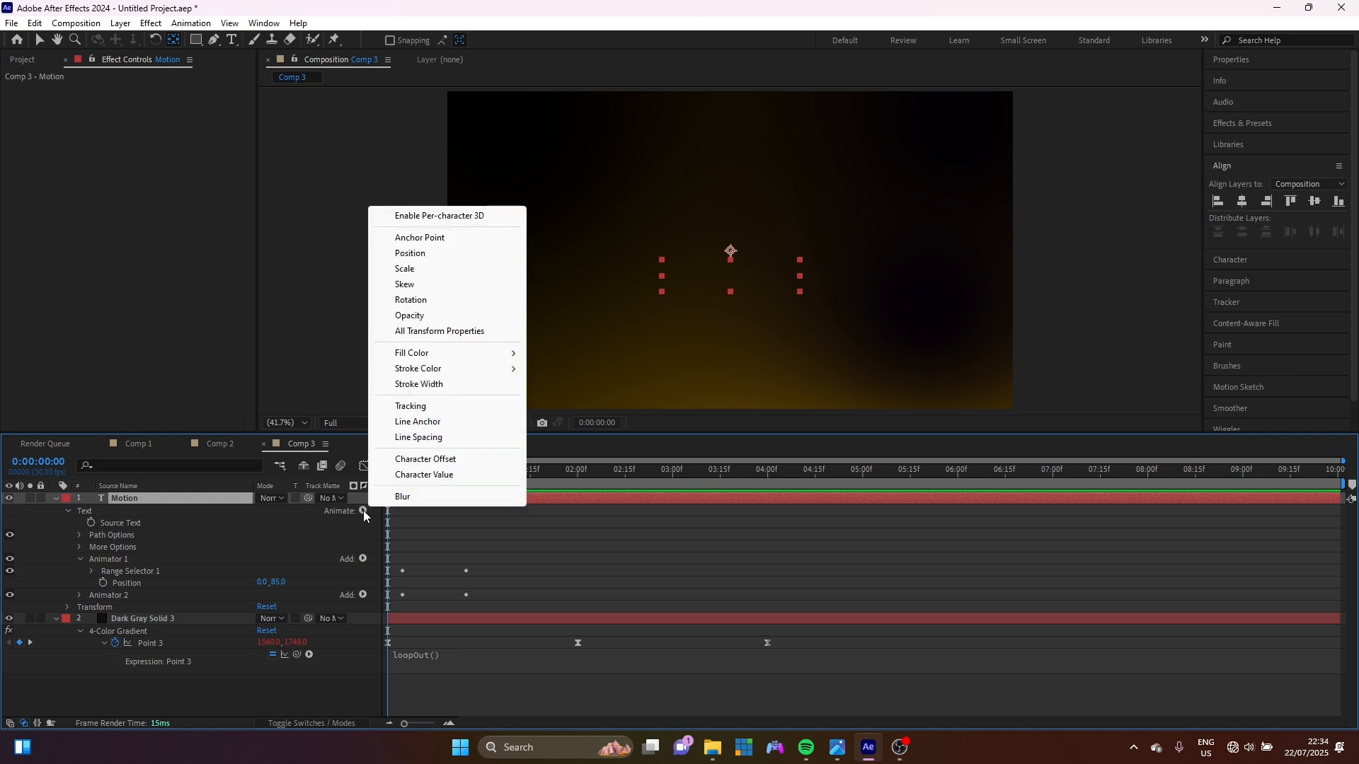
left_click(419, 314)
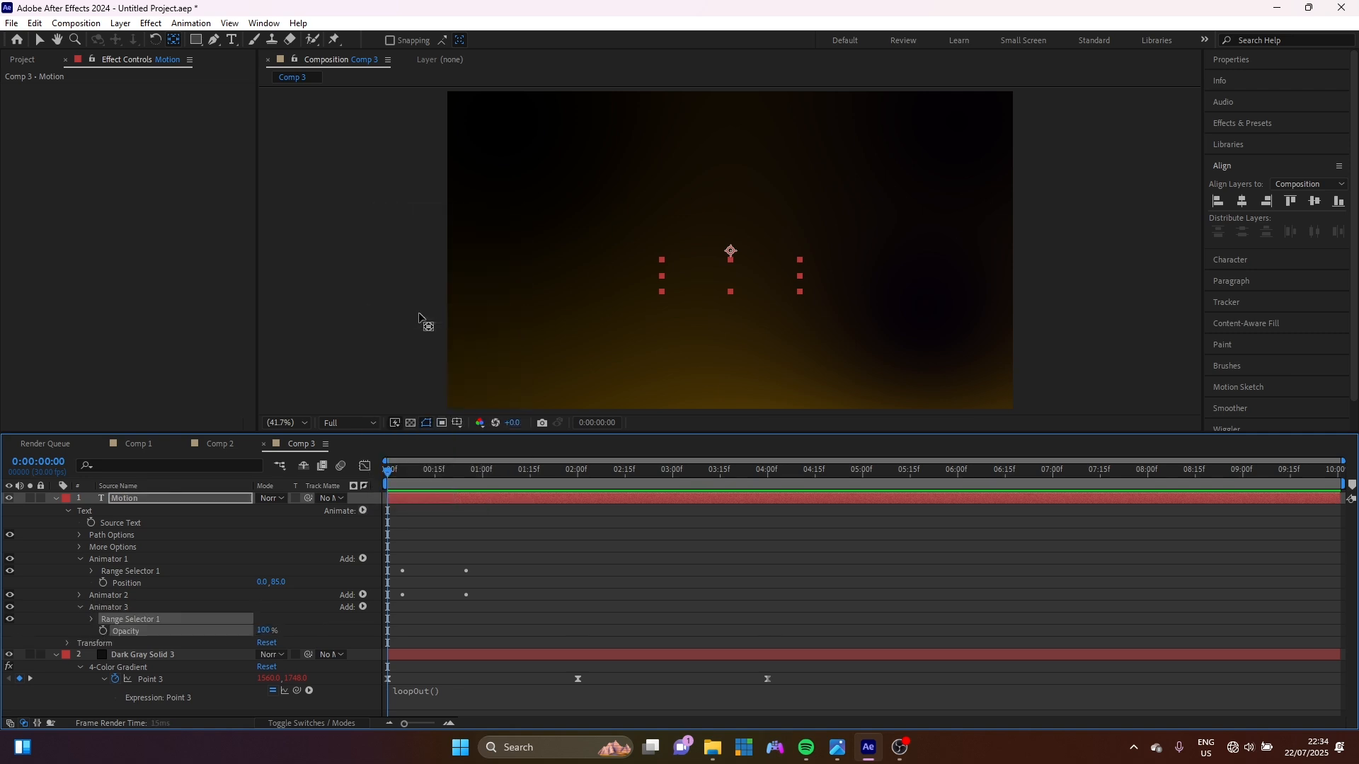
left_click(264, 631)
type("0")
key("Return")
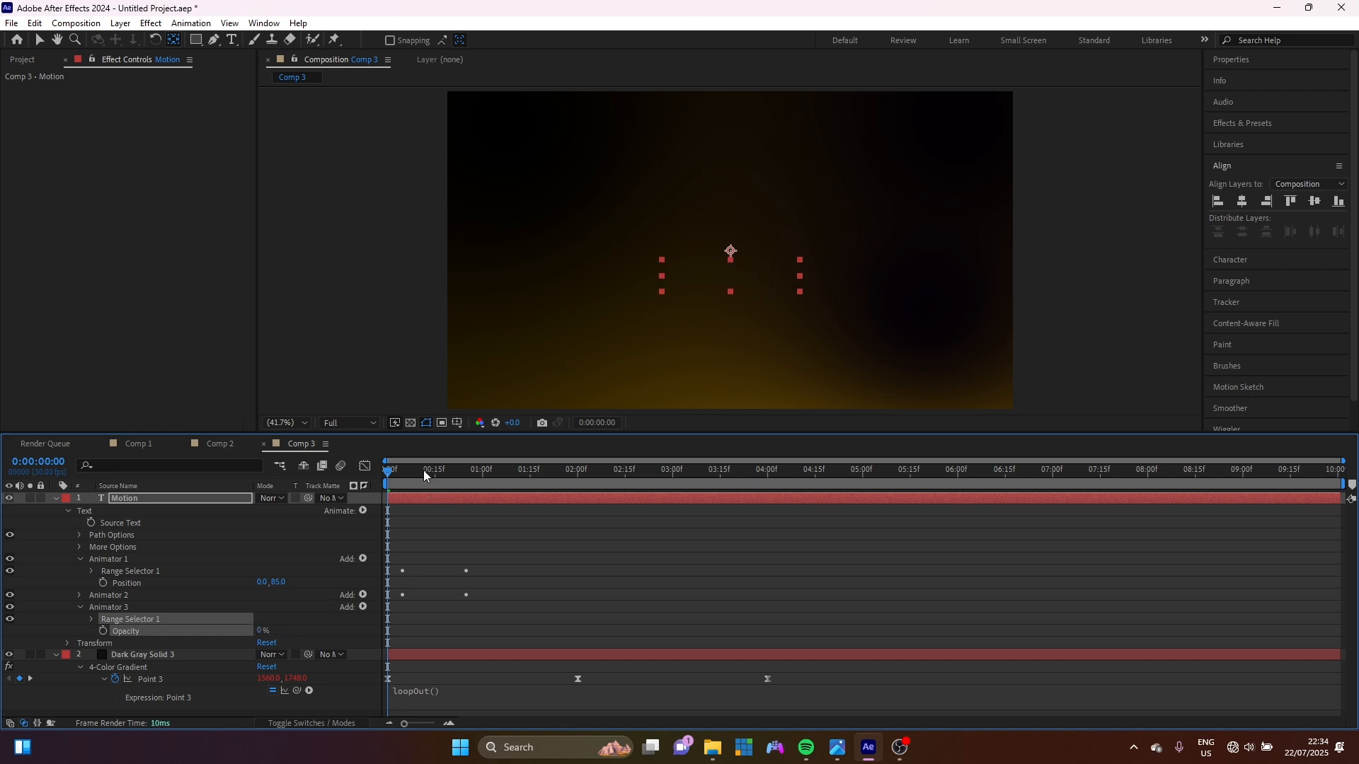
At 1:05, set the third animator's range Offset to -100%.
left_click_drag(442, 473, 467, 480)
key("shift+Page_Down")
key("shift+Page_Down")
key("shift+Page_Down")
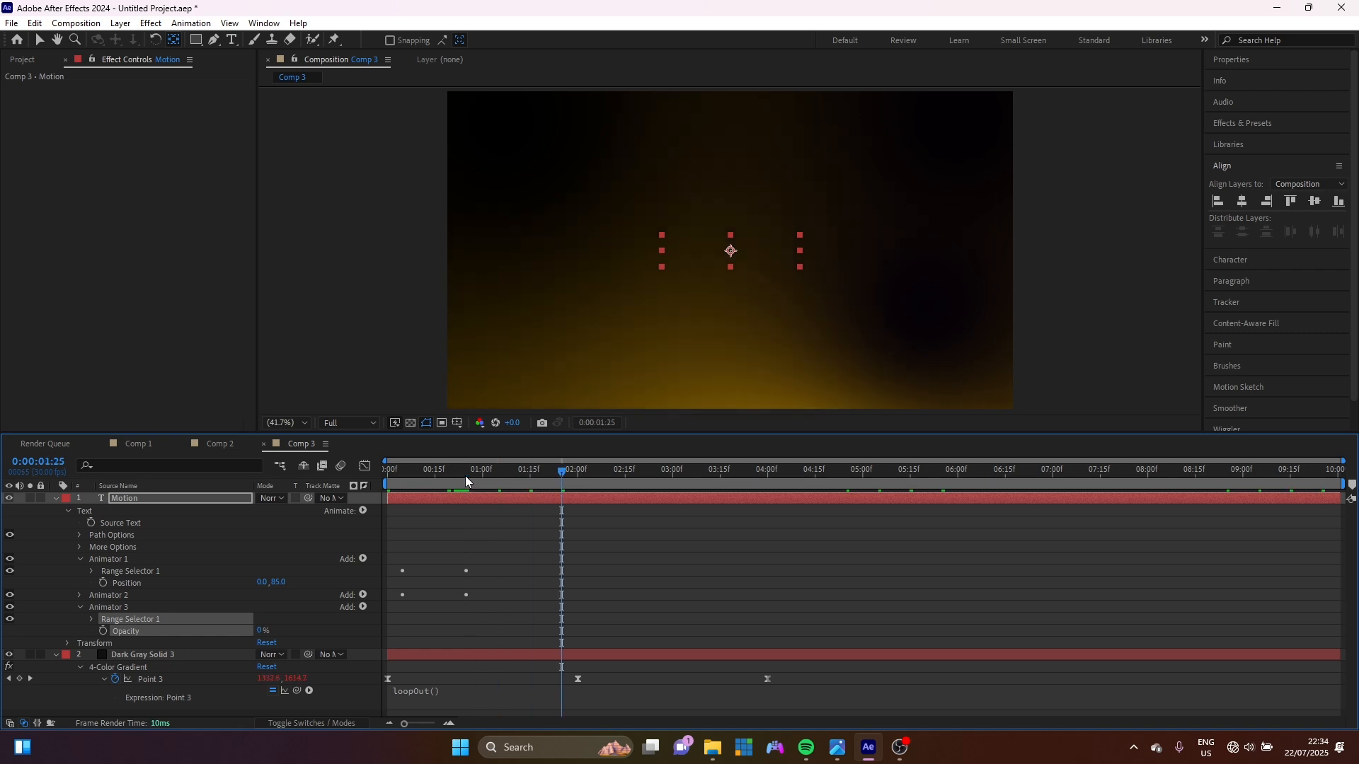
left_click(91, 619)
left_click_drag(260, 660, 75, 631)
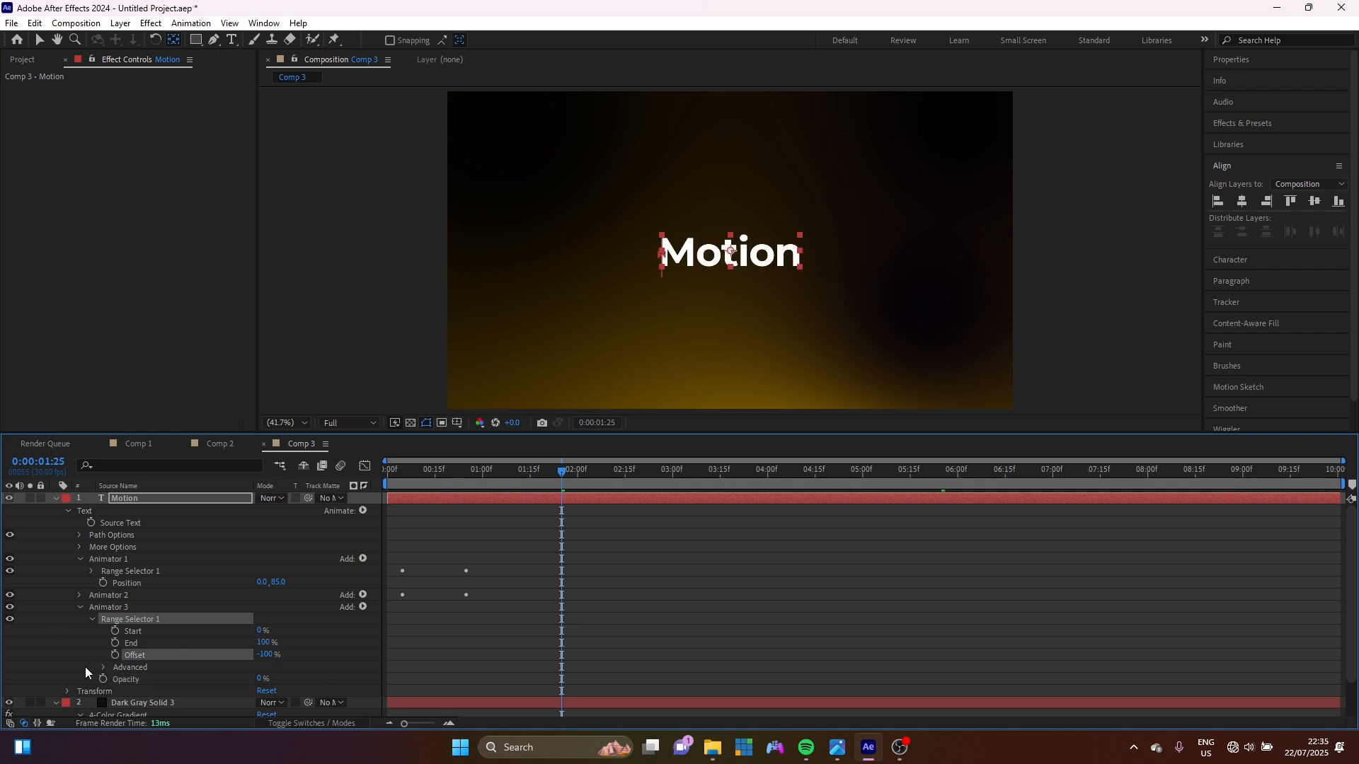
Keyframe Animator 3's Offset from -100% to 100% at about 2:15.
left_click(114, 655)
key("space")
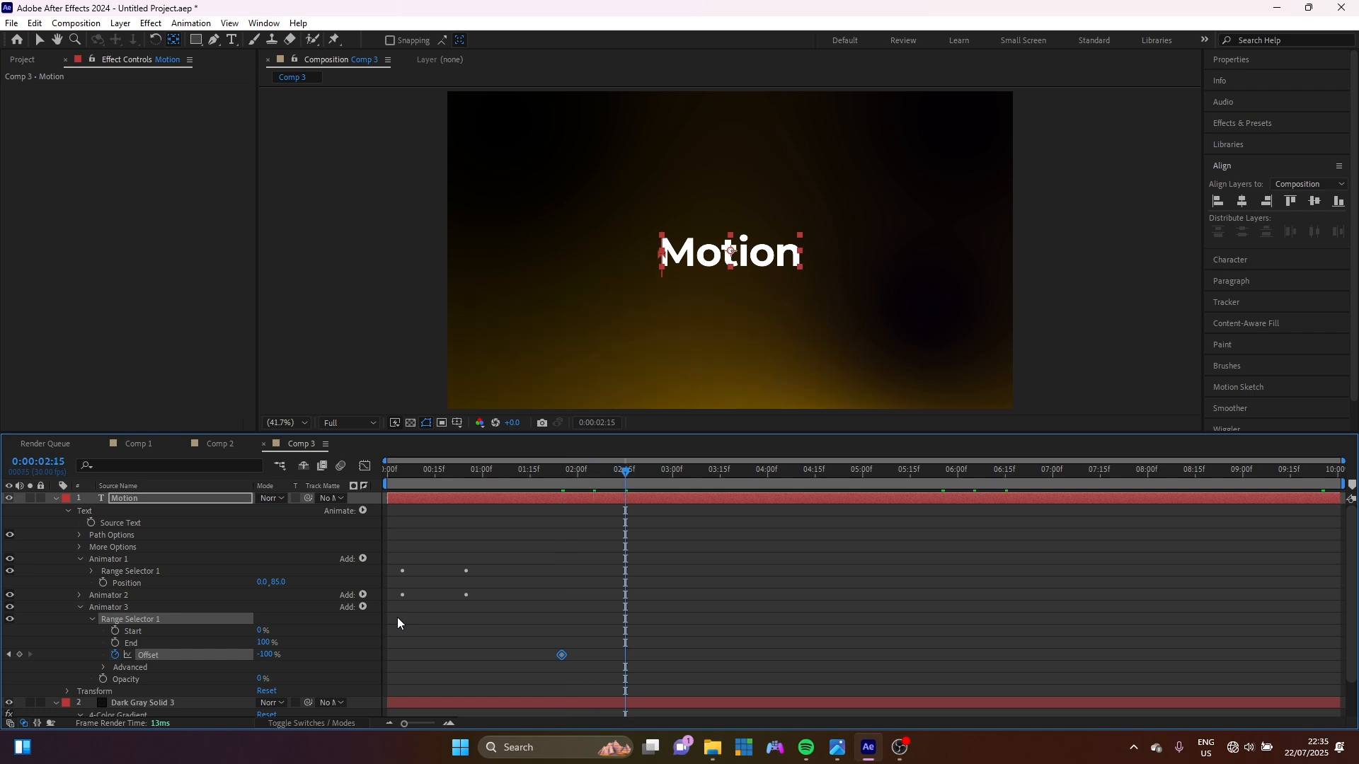
left_click_drag(266, 655, 476, 650)
Set Animator 3's Shape to Ramp Up and Mode to Subtract, then check the fade.
left_click(104, 667)
scroll(172, 669, "down", 3)
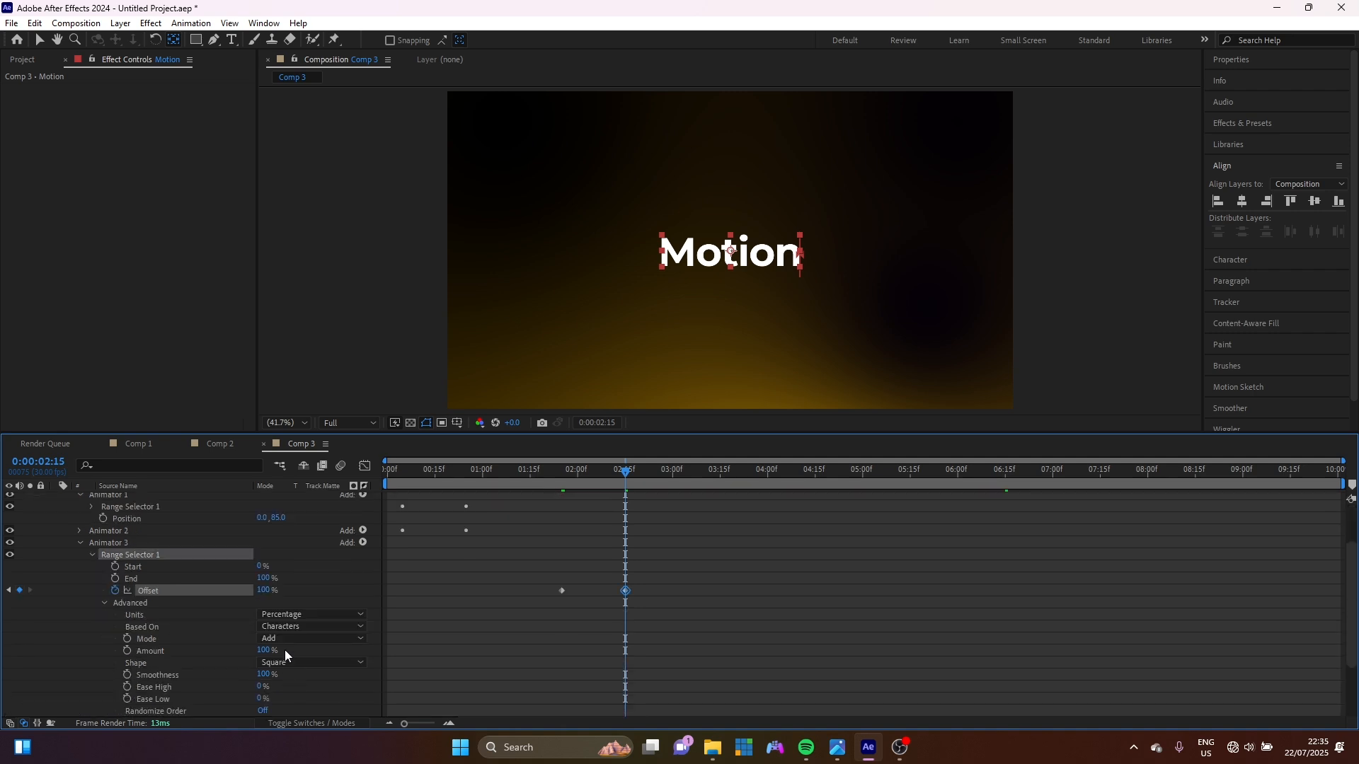
left_click(279, 663)
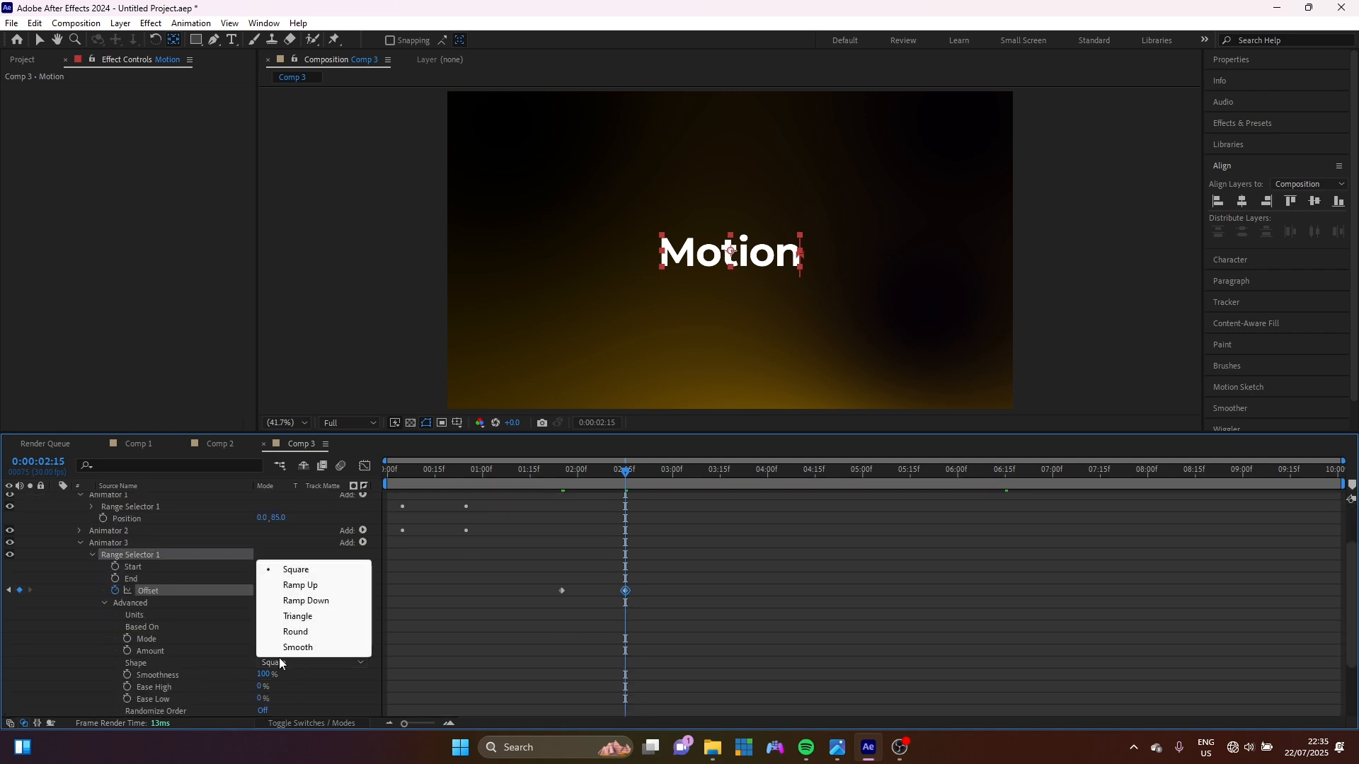
left_click(312, 586)
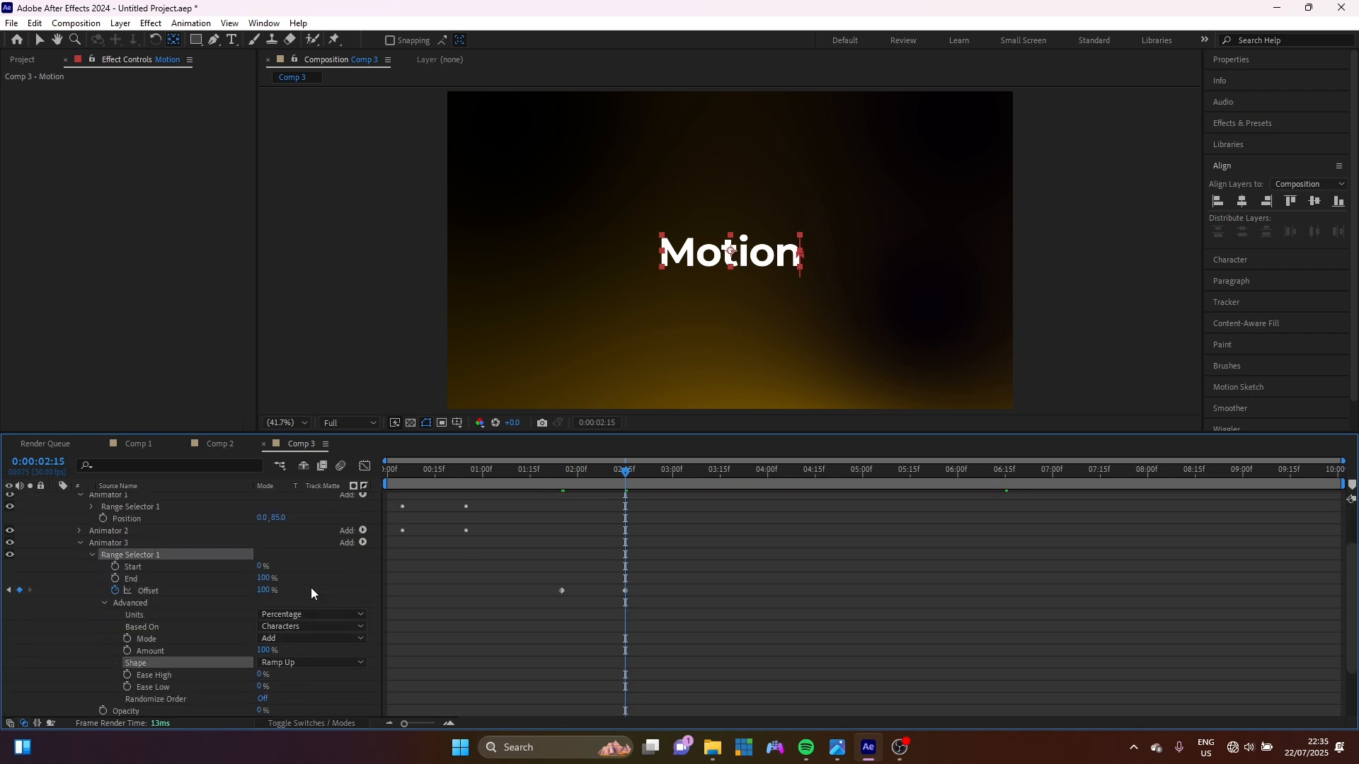
left_click(285, 640)
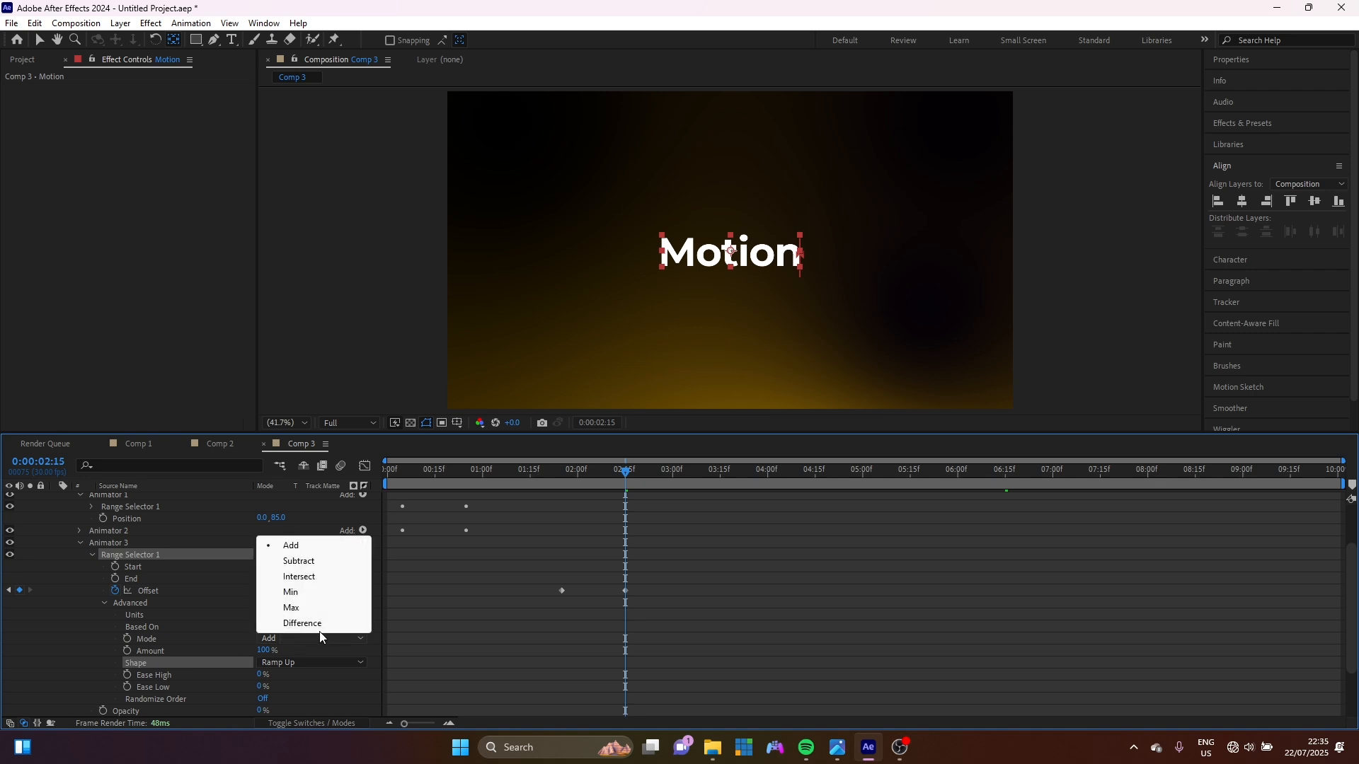
left_click(301, 563)
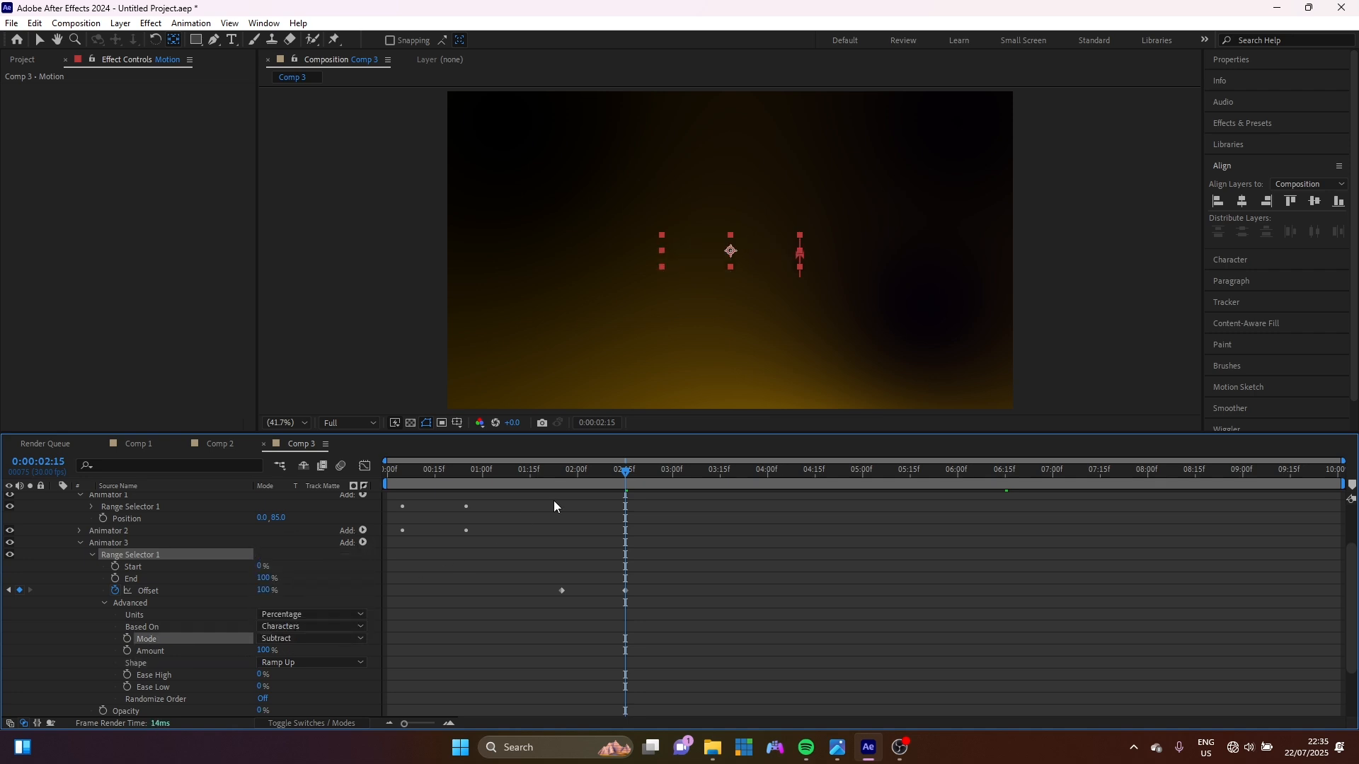
left_click_drag(516, 477, 387, 483)
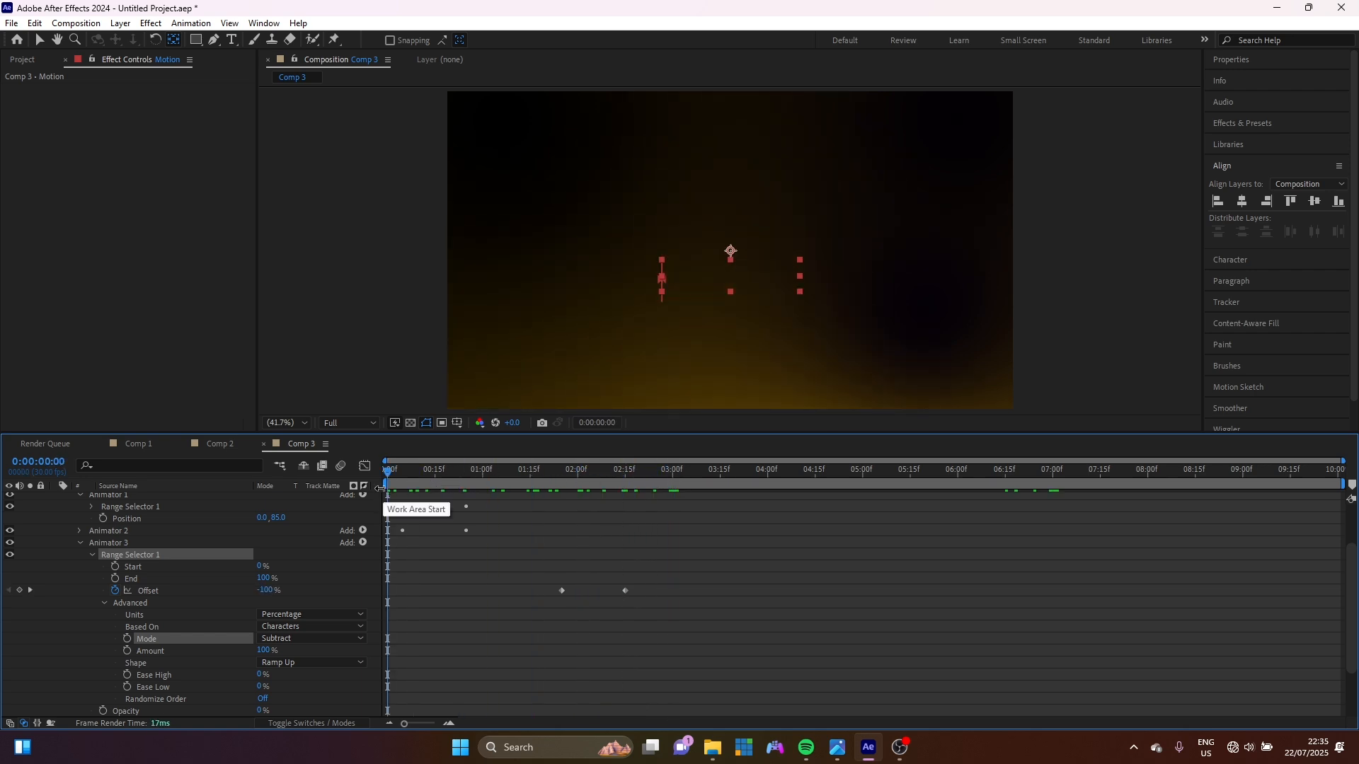
key("u")
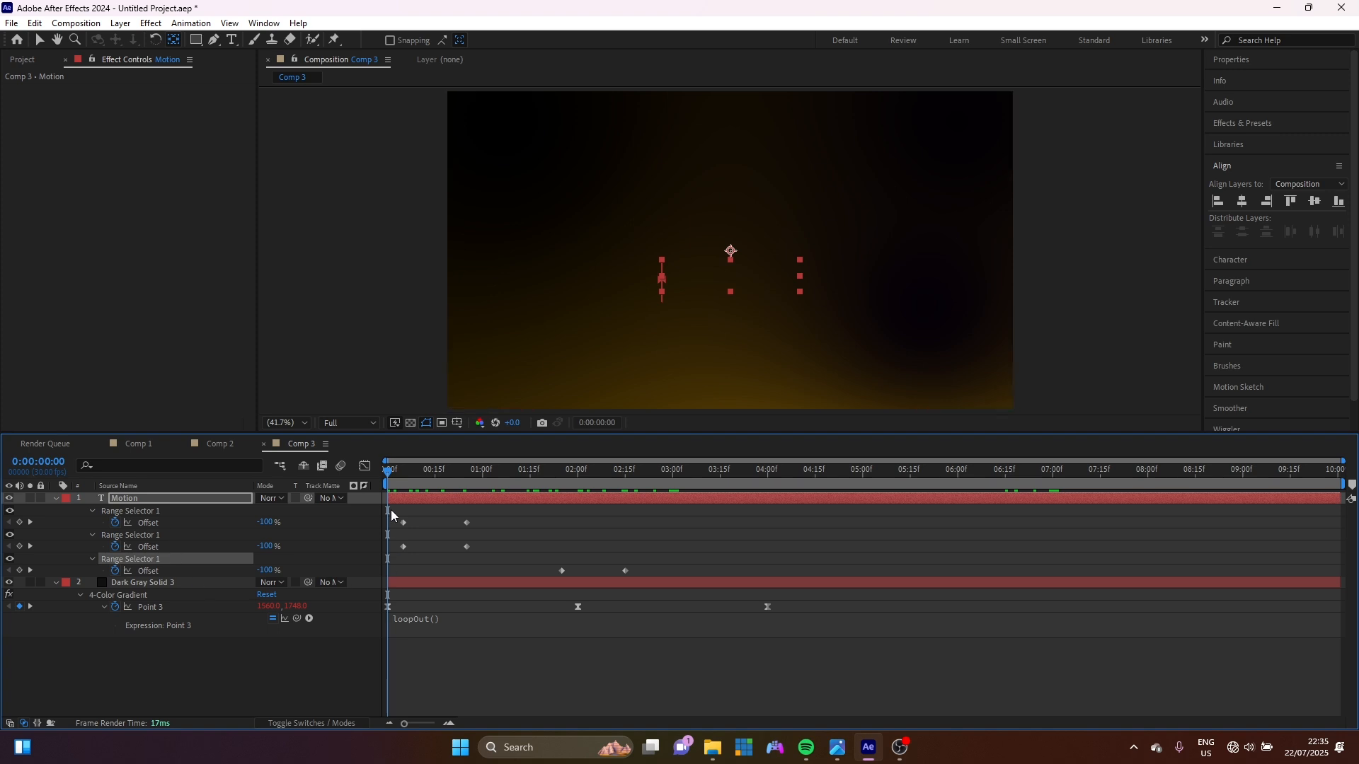
Keyframe the Motion text's Scale from 103% at 0:00 down to 89% at 2:20, then preview.
key("shift+s")
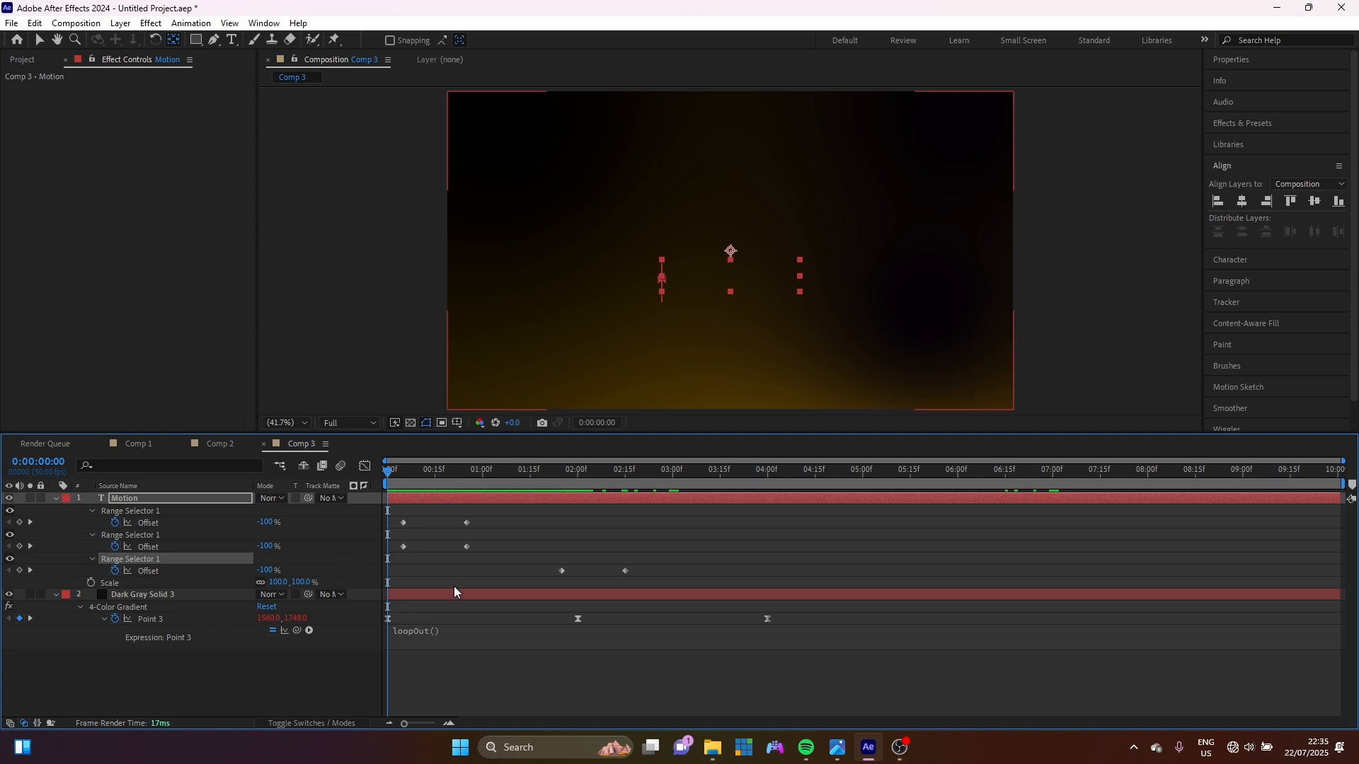
left_click(641, 470)
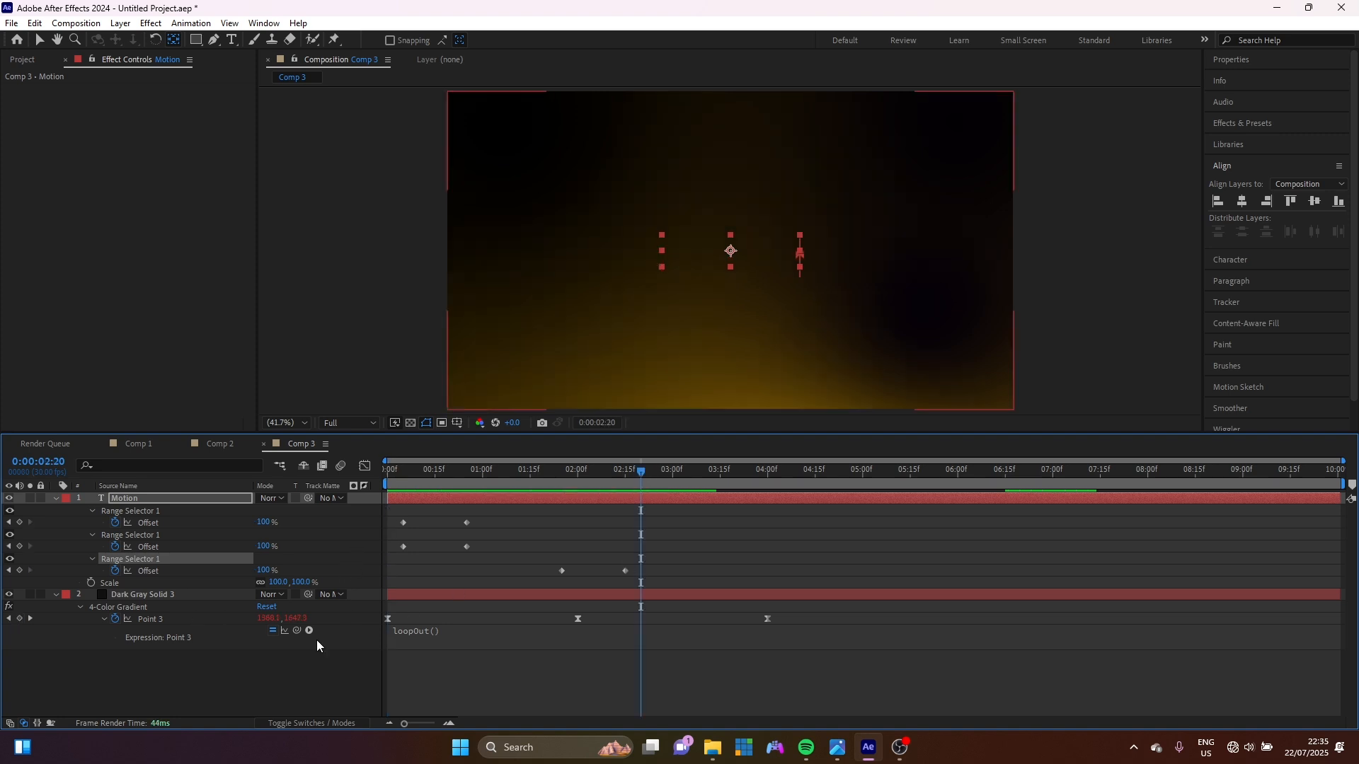
left_click_drag(276, 586, 268, 583)
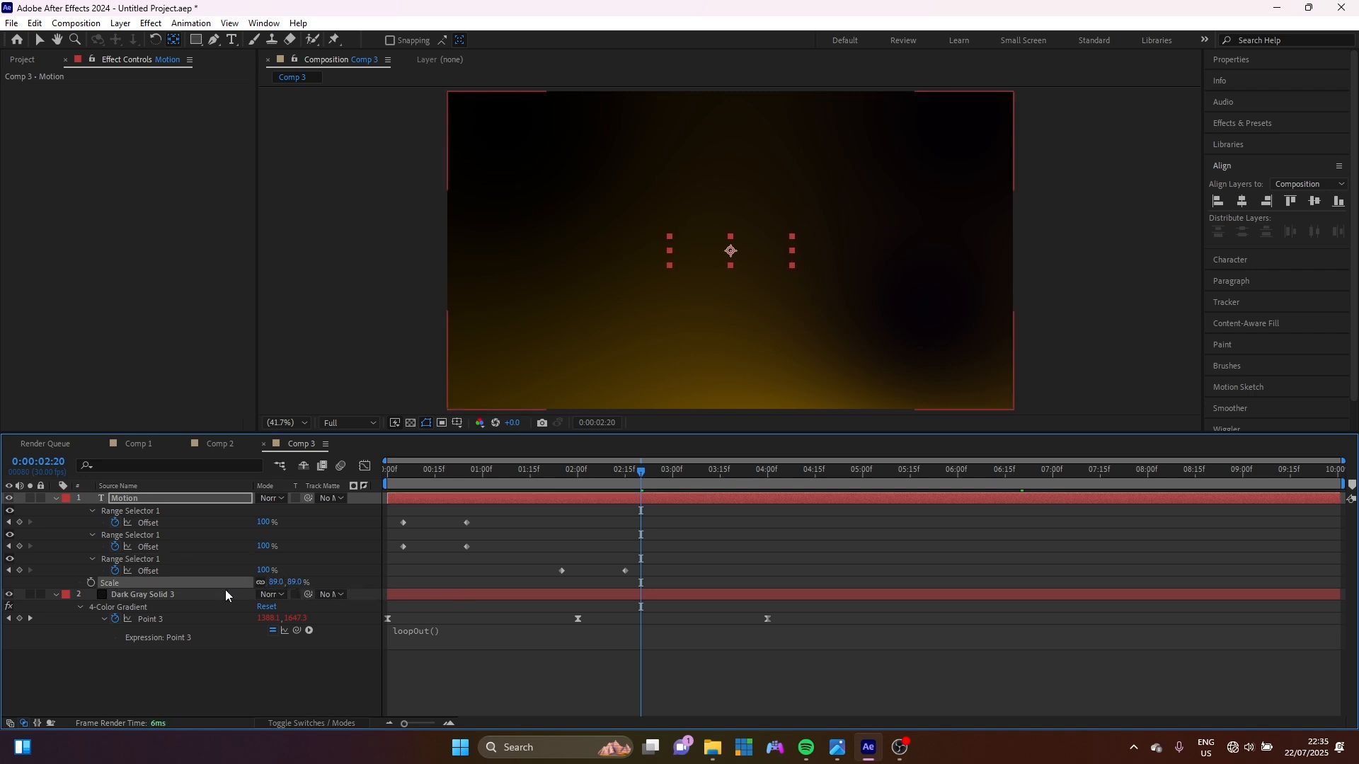
left_click(91, 582)
left_click(439, 468)
left_click_drag(414, 470, 358, 475)
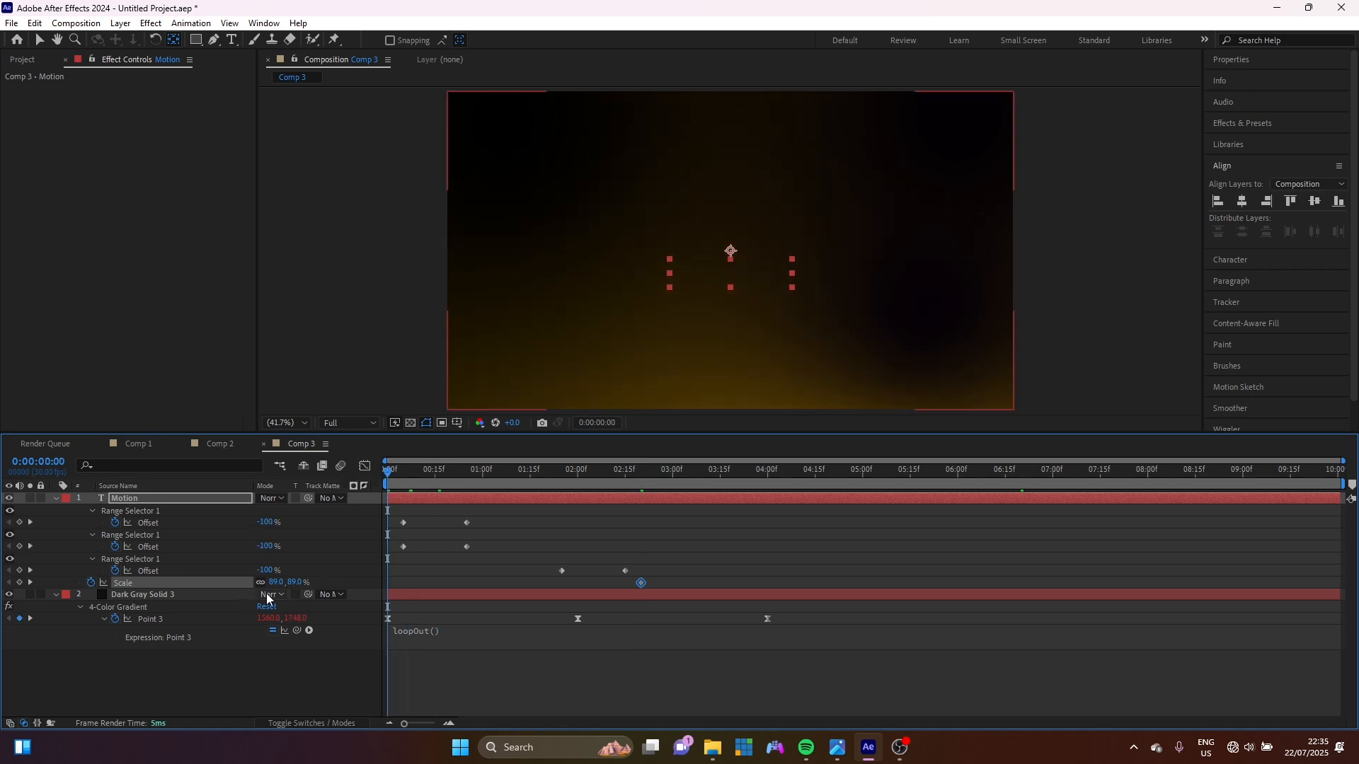
left_click_drag(291, 582, 318, 582)
key("space")
key("space")
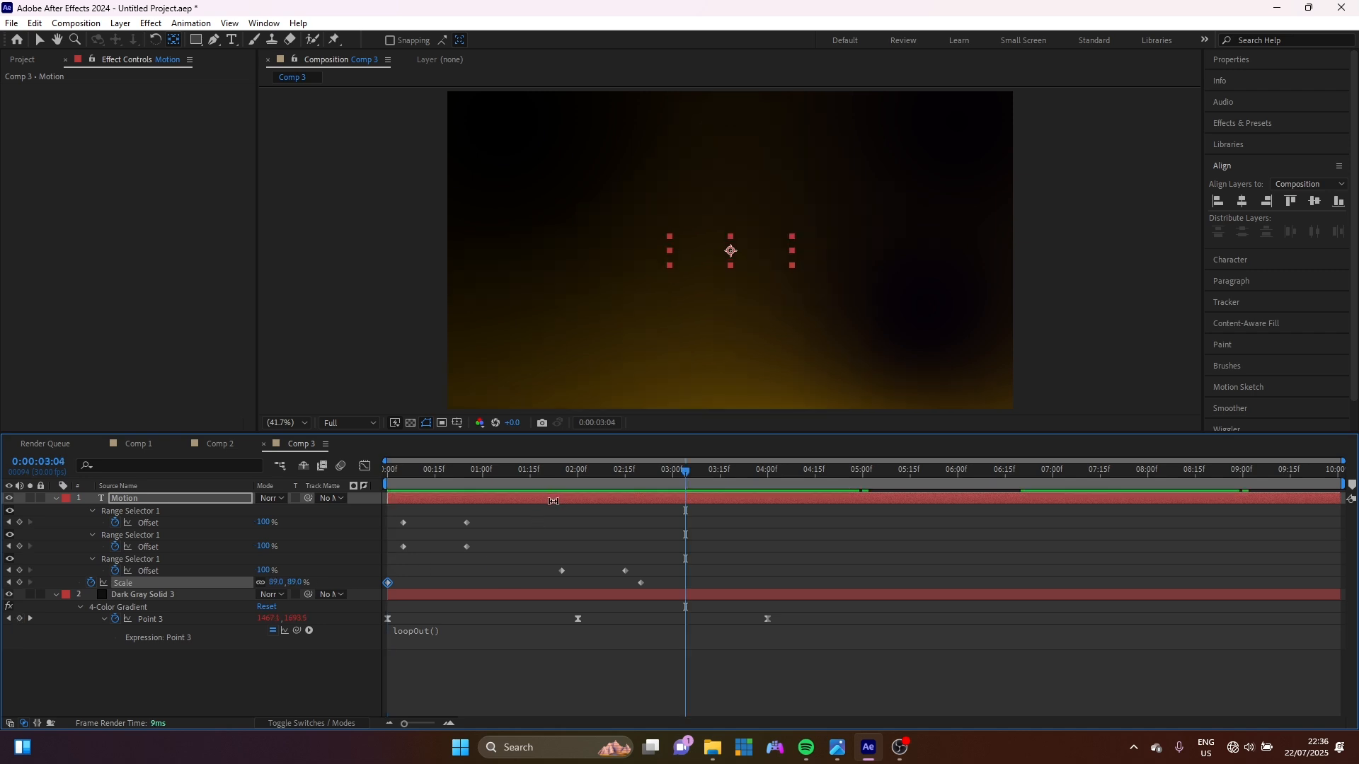
Duplicate the Motion text layer and trim the copy to start at 1:25.
key("v")
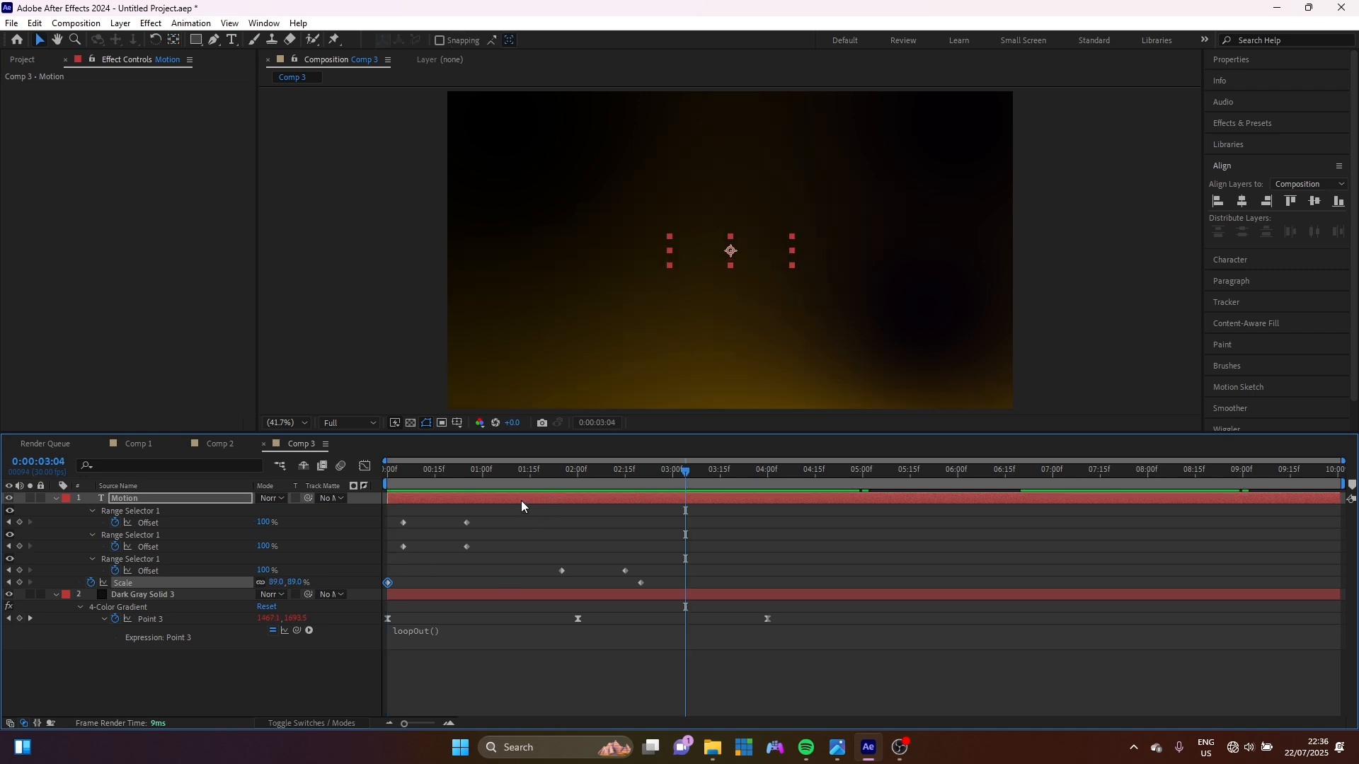
left_click(520, 500)
key("ctrl+d")
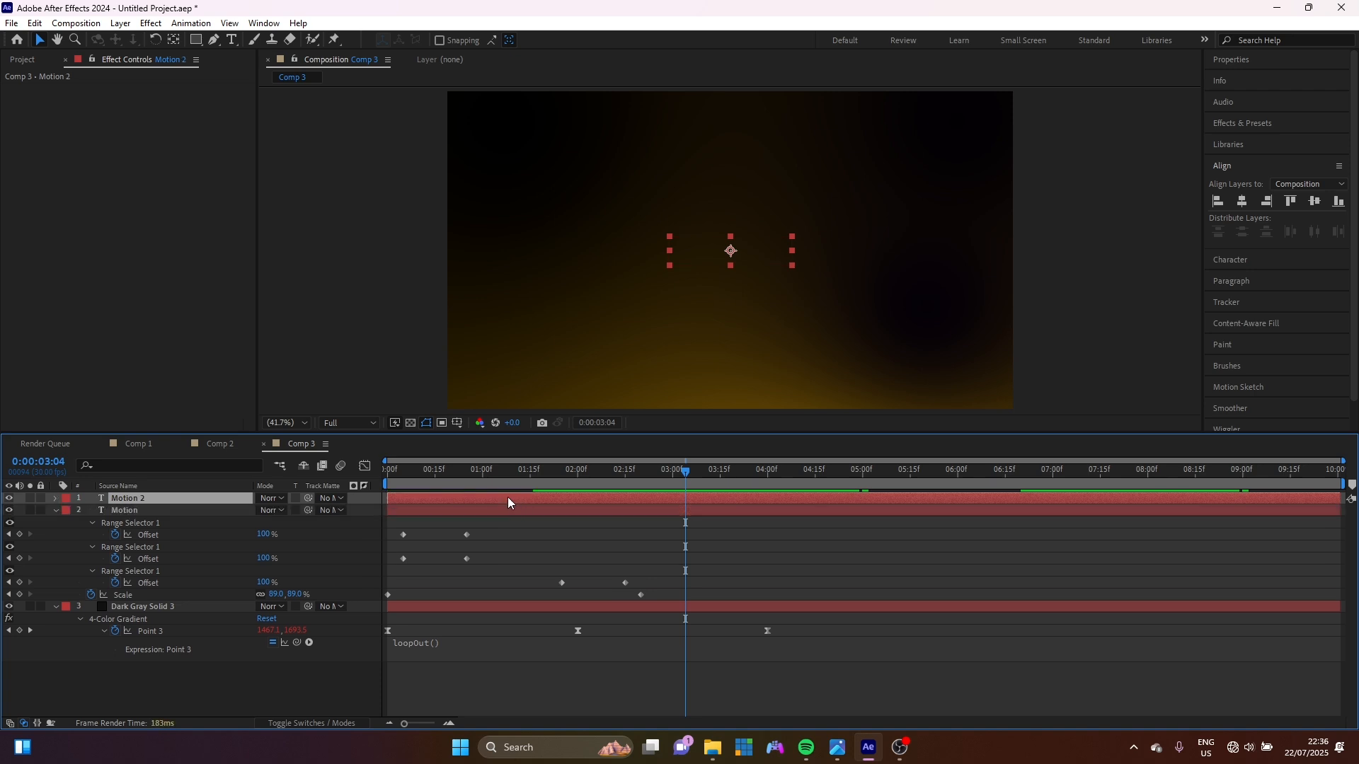
left_click(555, 473)
left_click_drag(555, 479, 562, 482)
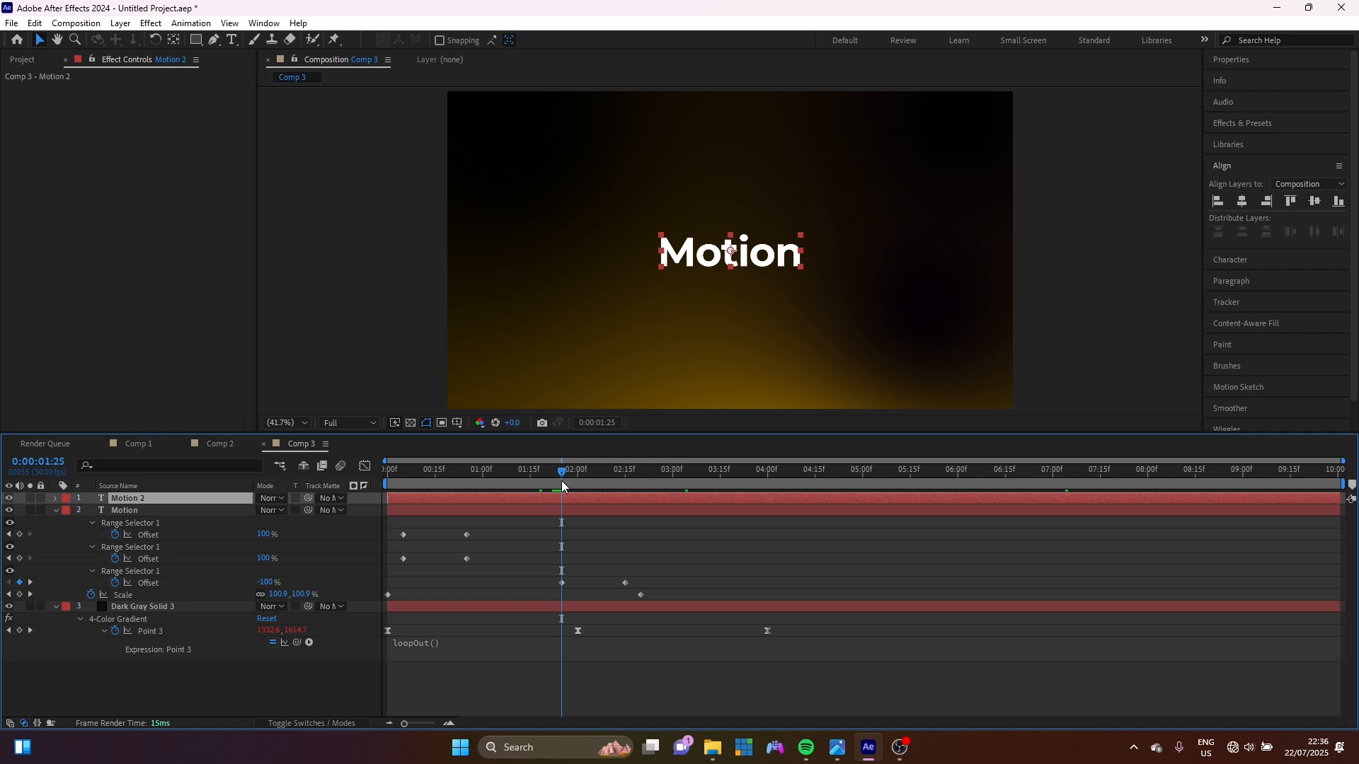
key("alt+bracketleft")
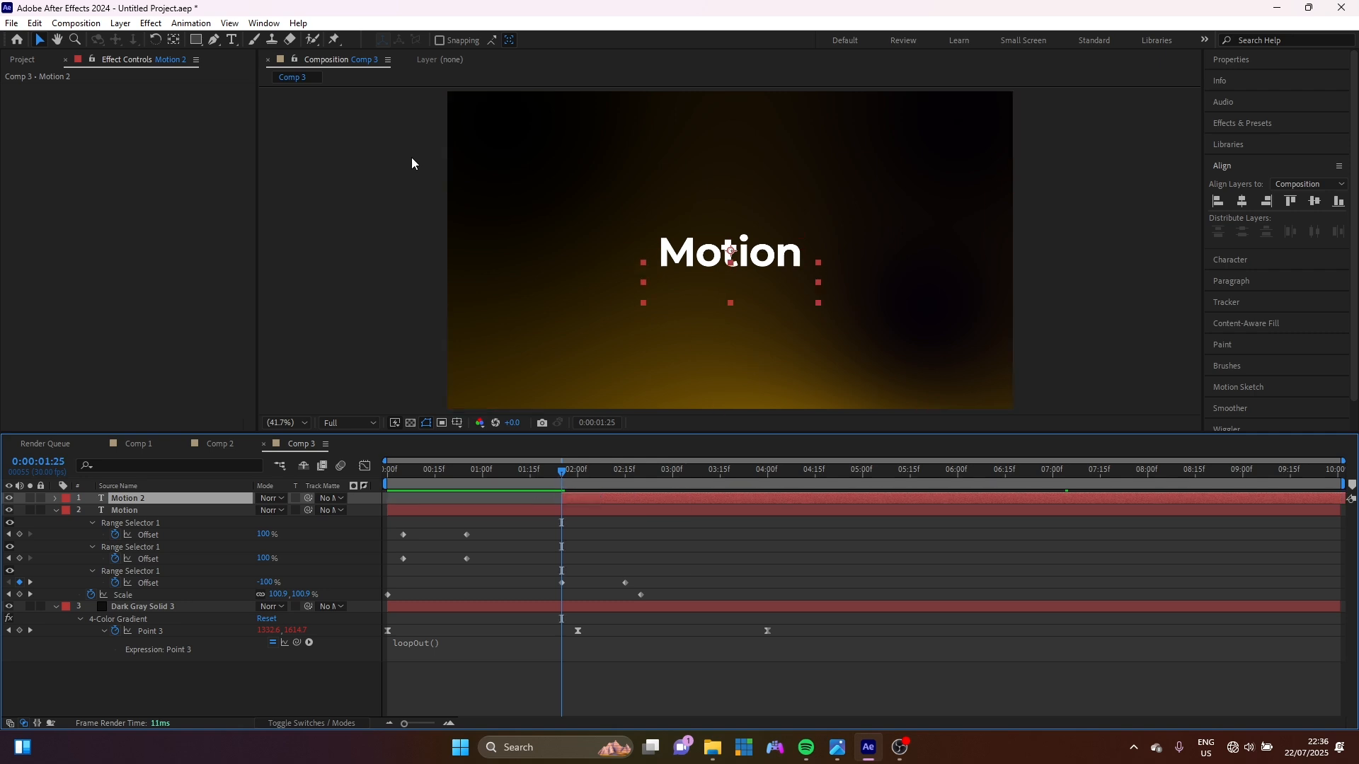
Replace the copied layer's word 'Motion' with 'Graphics'.
left_click(232, 41)
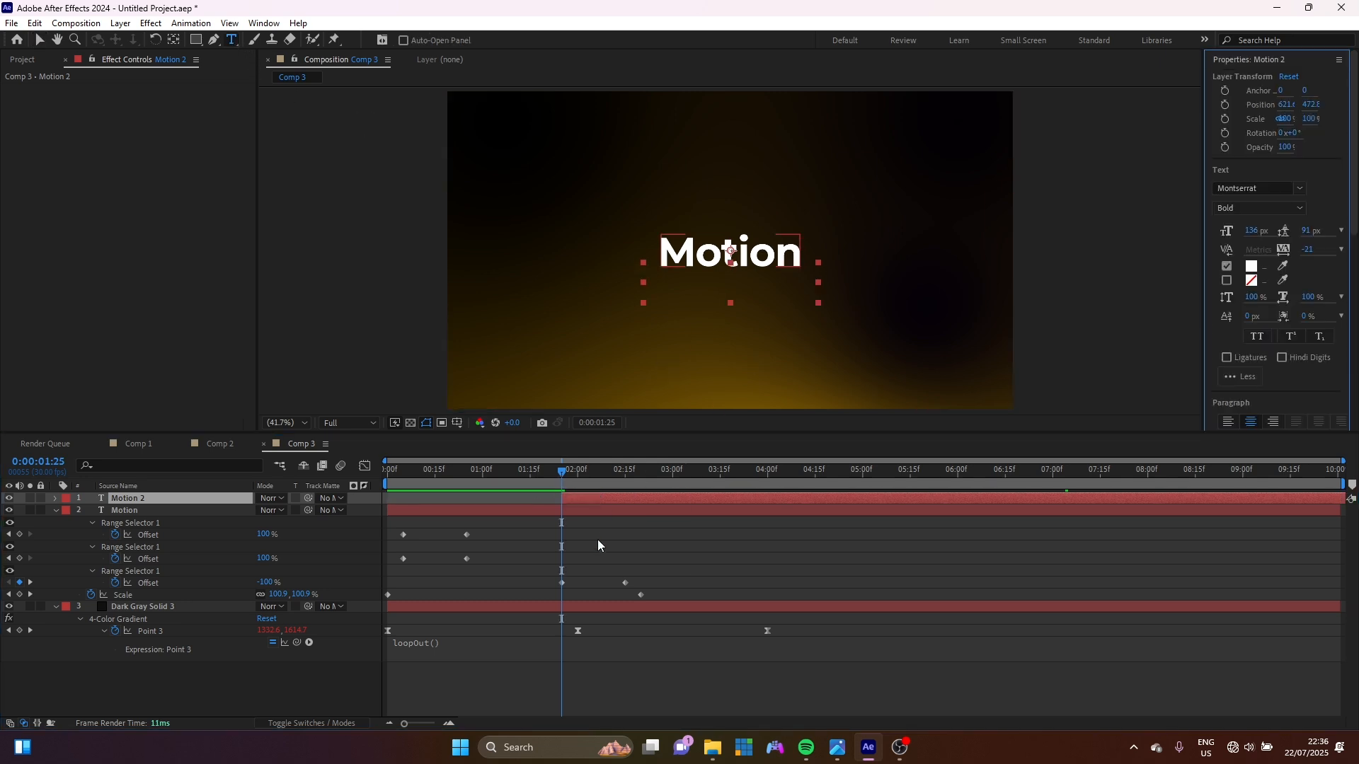
left_click(568, 480)
left_click_drag(584, 478, 634, 478)
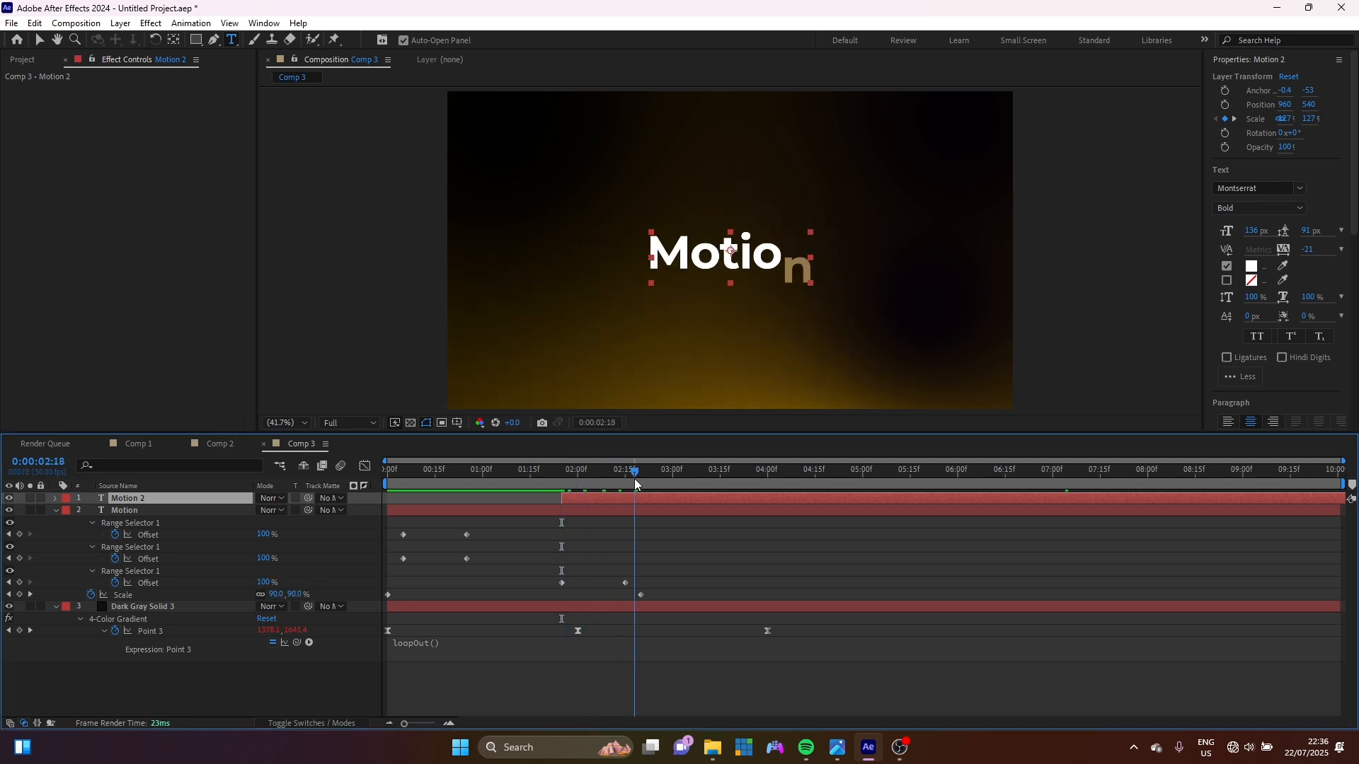
left_click(750, 249)
key("ctrl+a")
type("Graphics")
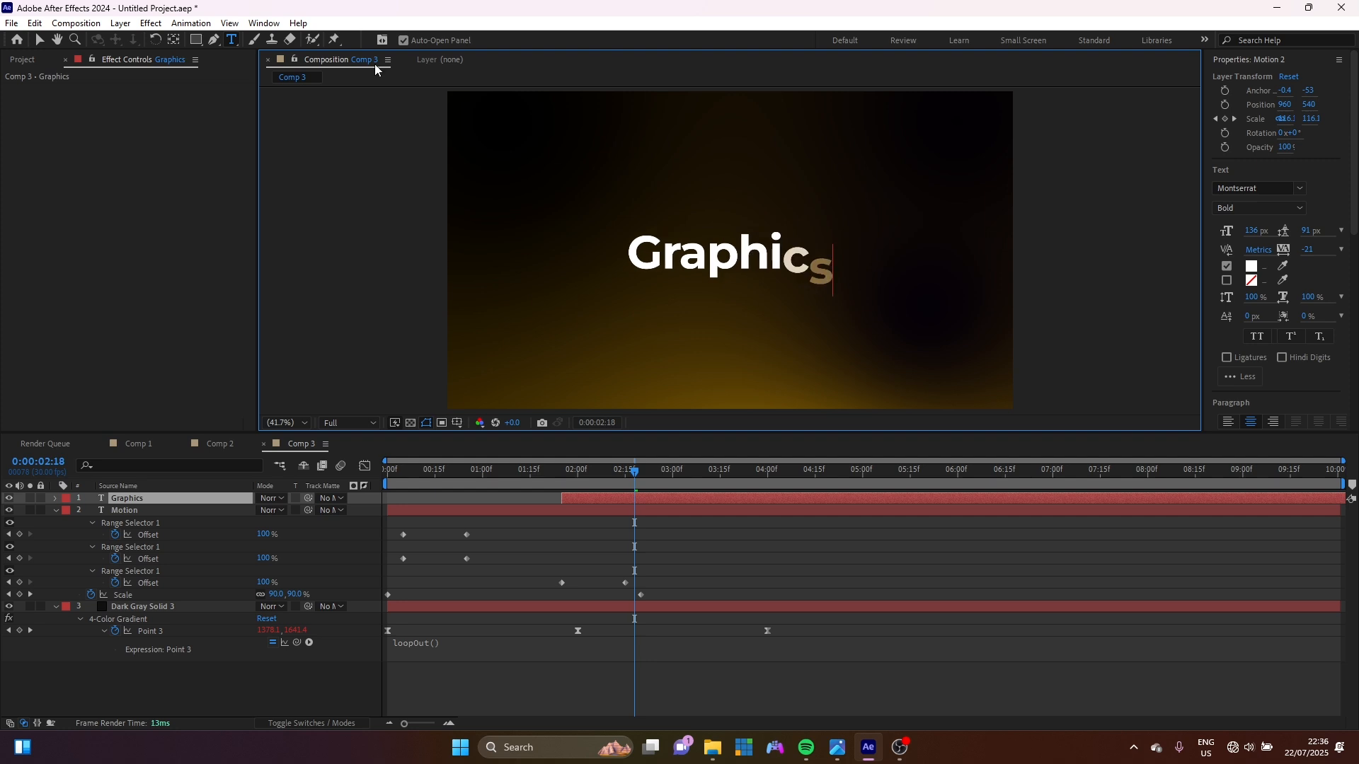
left_click(39, 40)
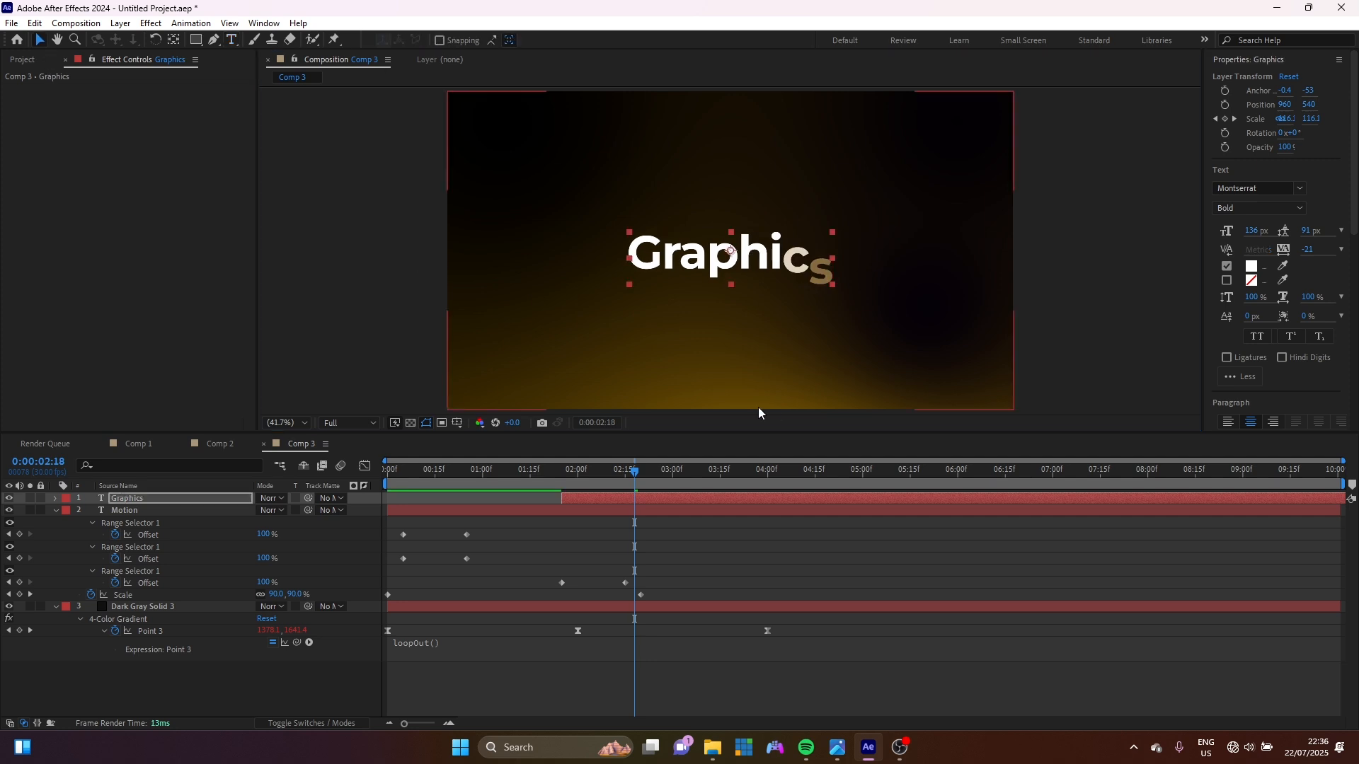
Change the Graphics layer's Animator 2 Fill Color to magenta FF00F0 and preview the flash.
left_click(55, 497)
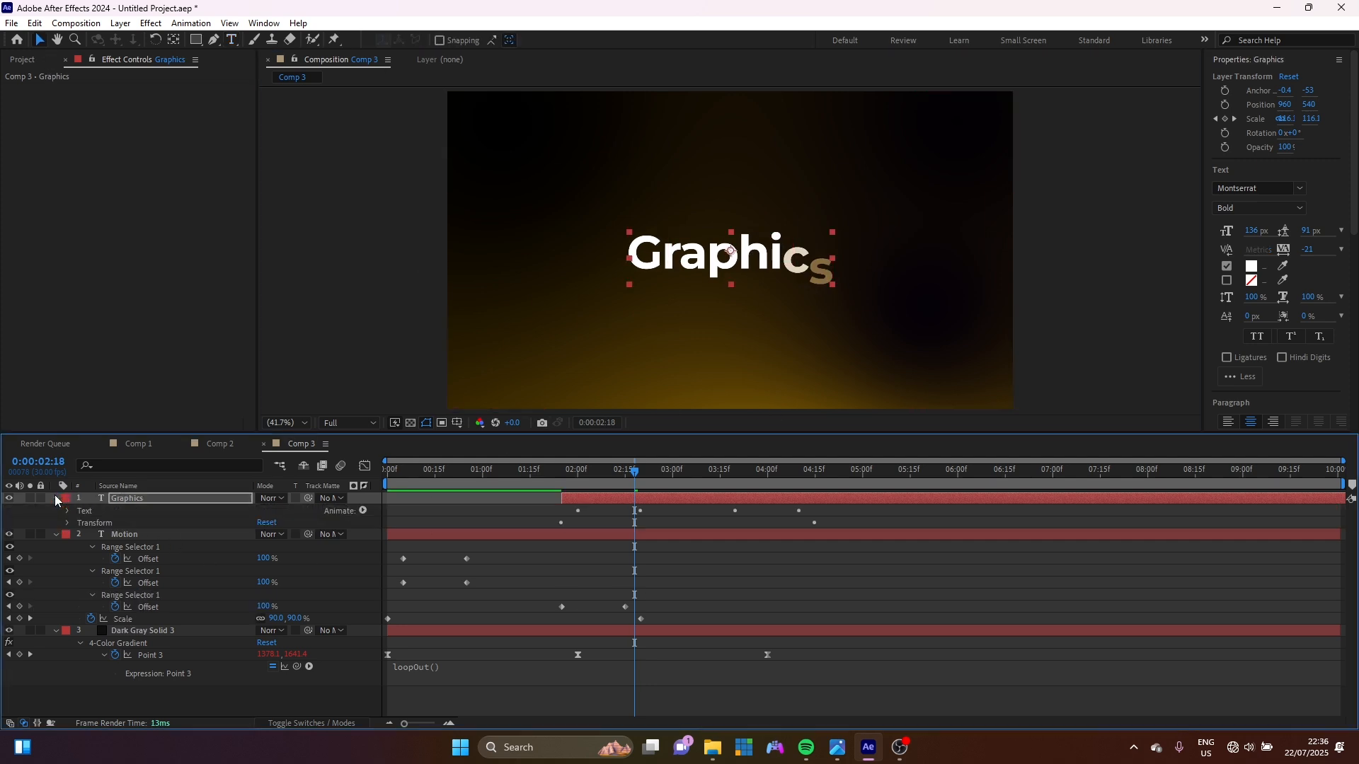
left_click(55, 497)
left_click(55, 497)
left_click(68, 510)
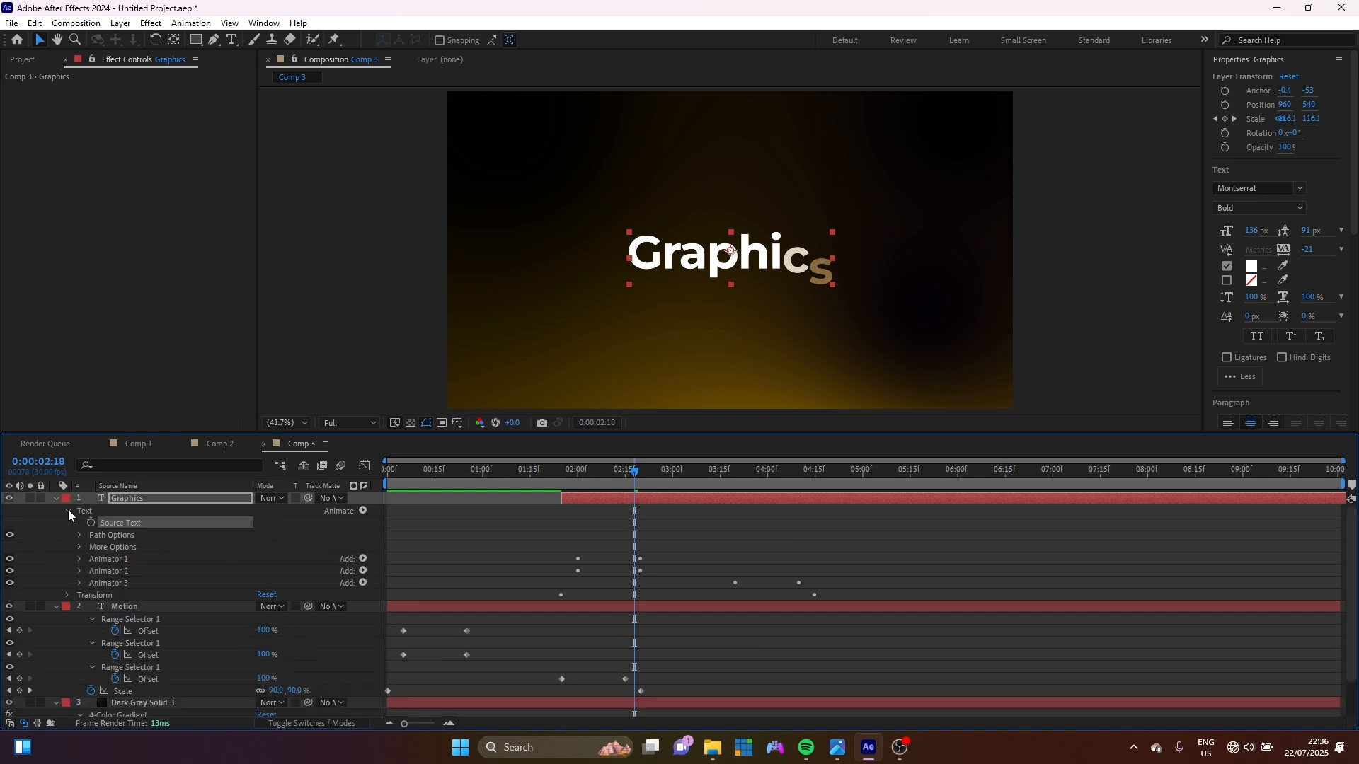
left_click(78, 558)
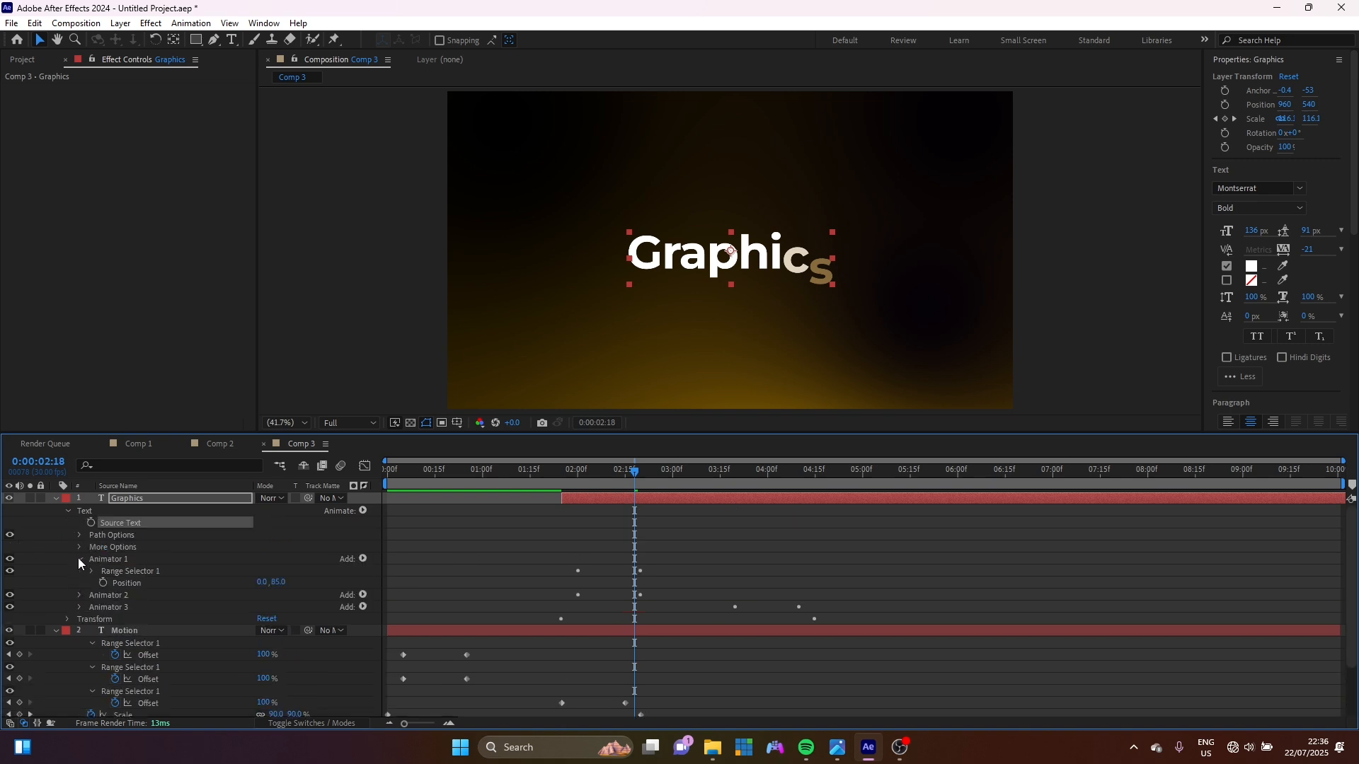
left_click(78, 558)
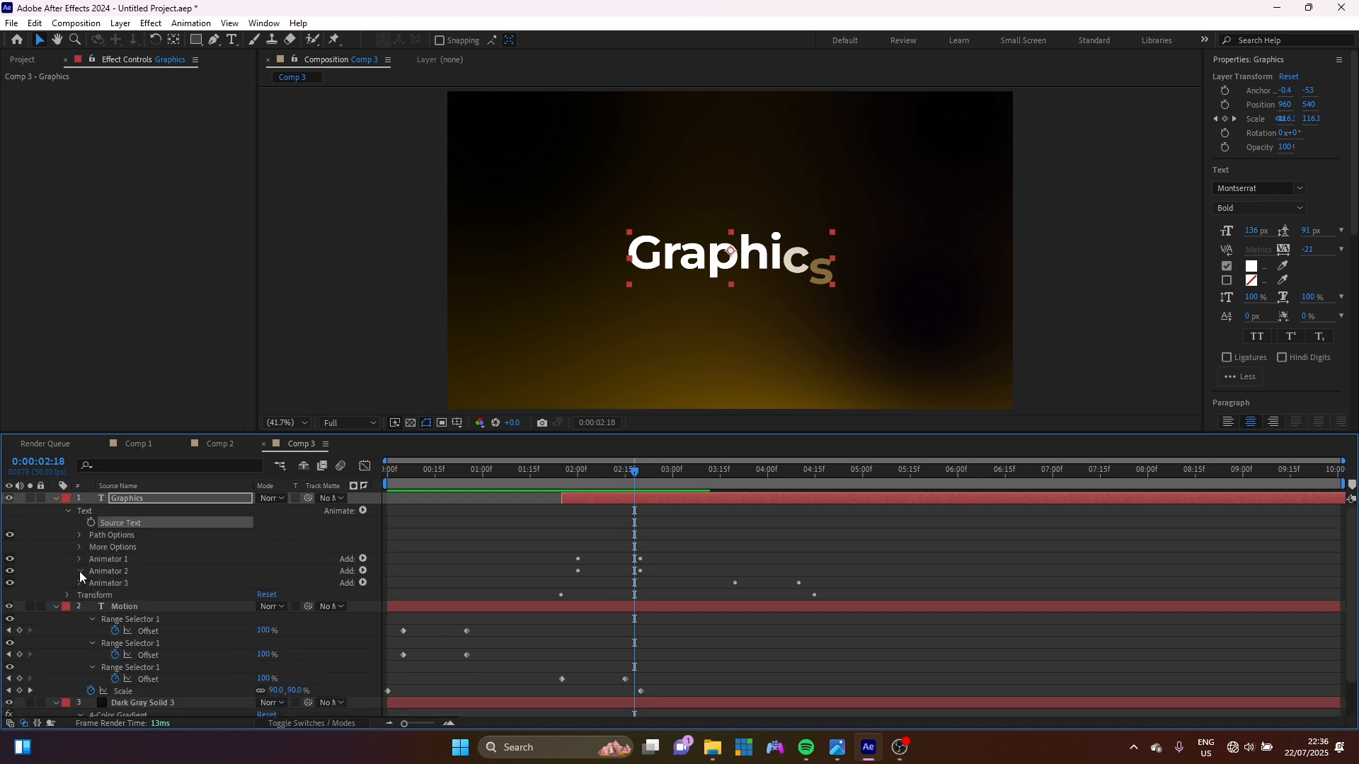
left_click(80, 571)
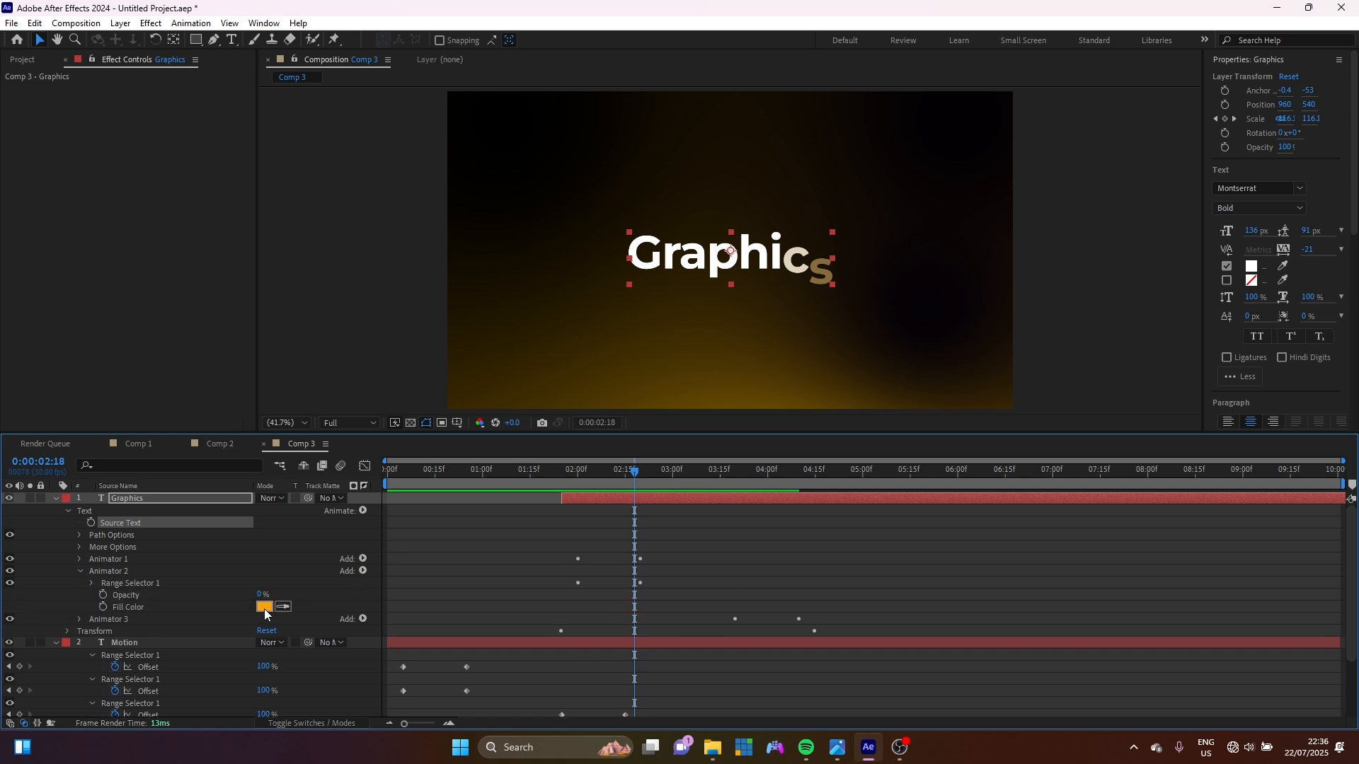
left_click(265, 608)
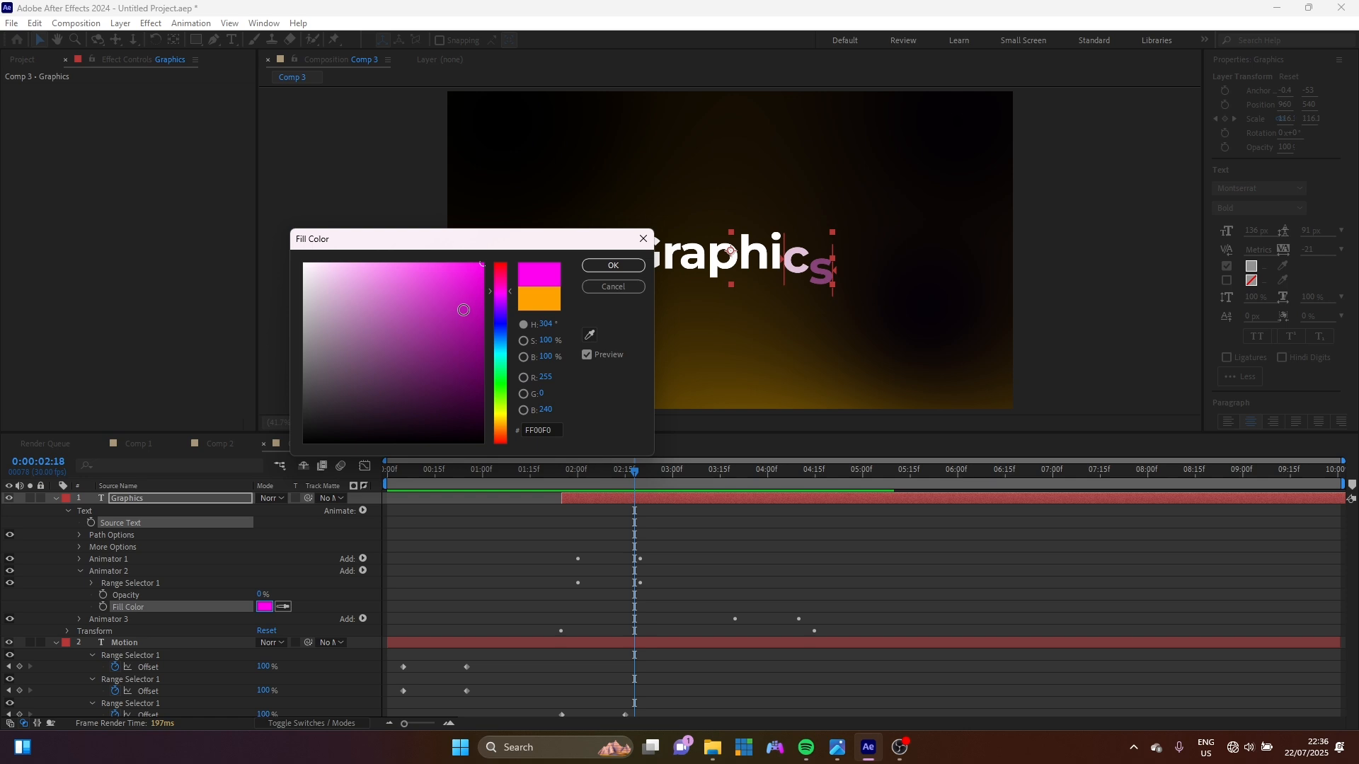
left_click(641, 266)
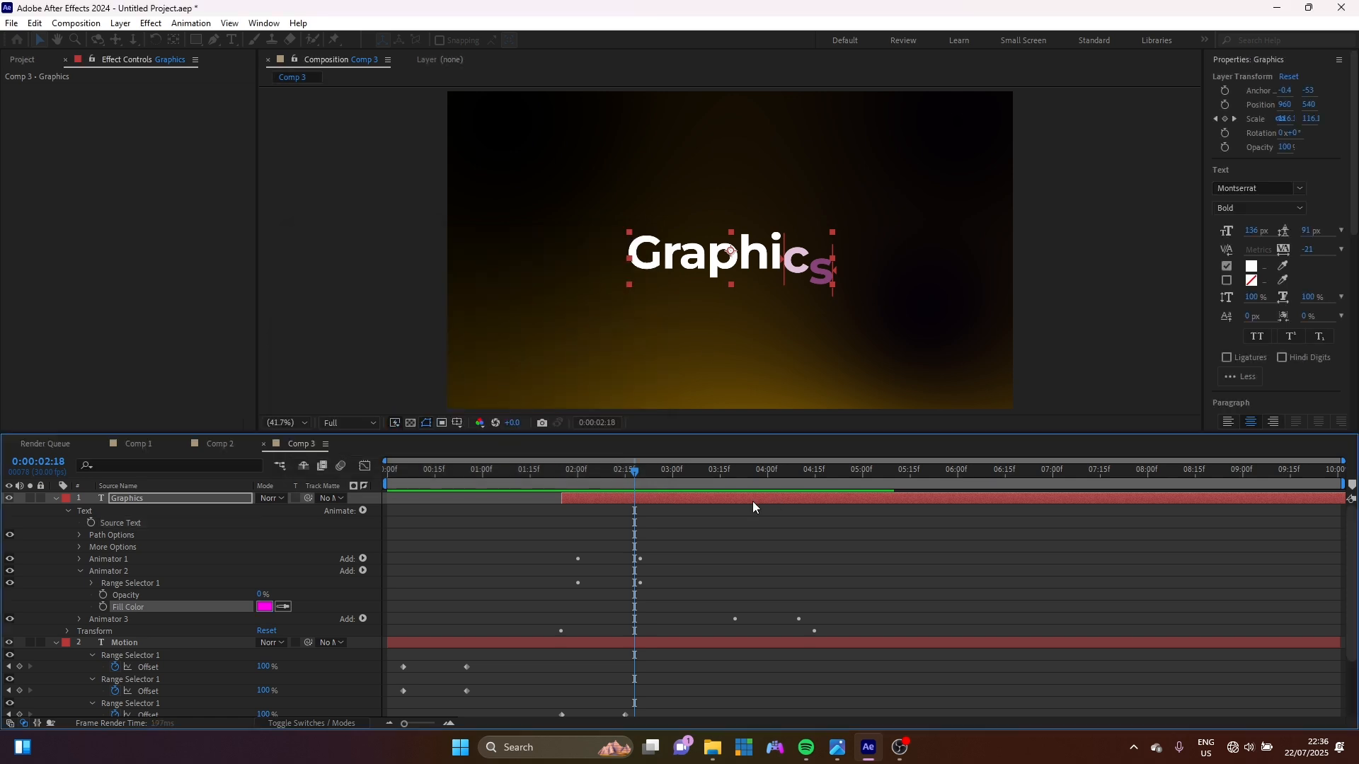
left_click_drag(589, 486, 636, 498)
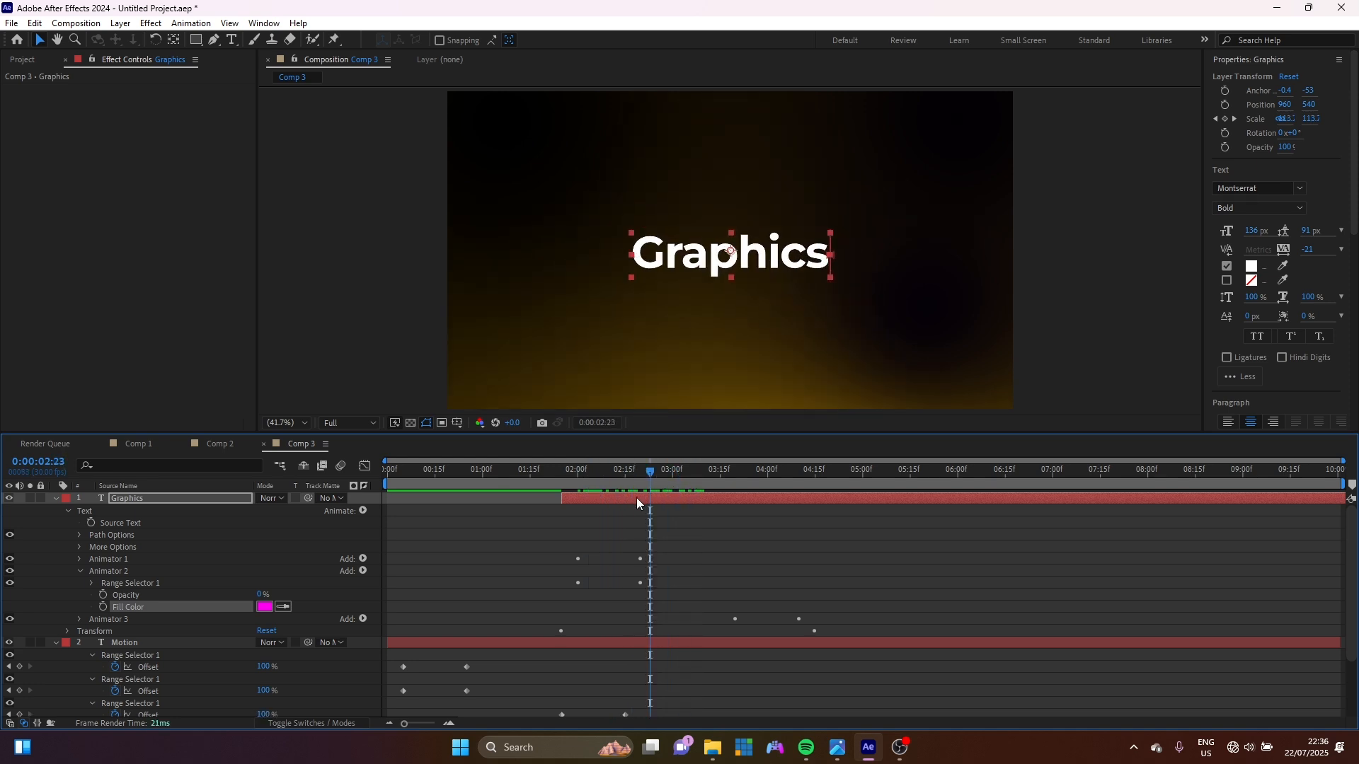
left_click(80, 571)
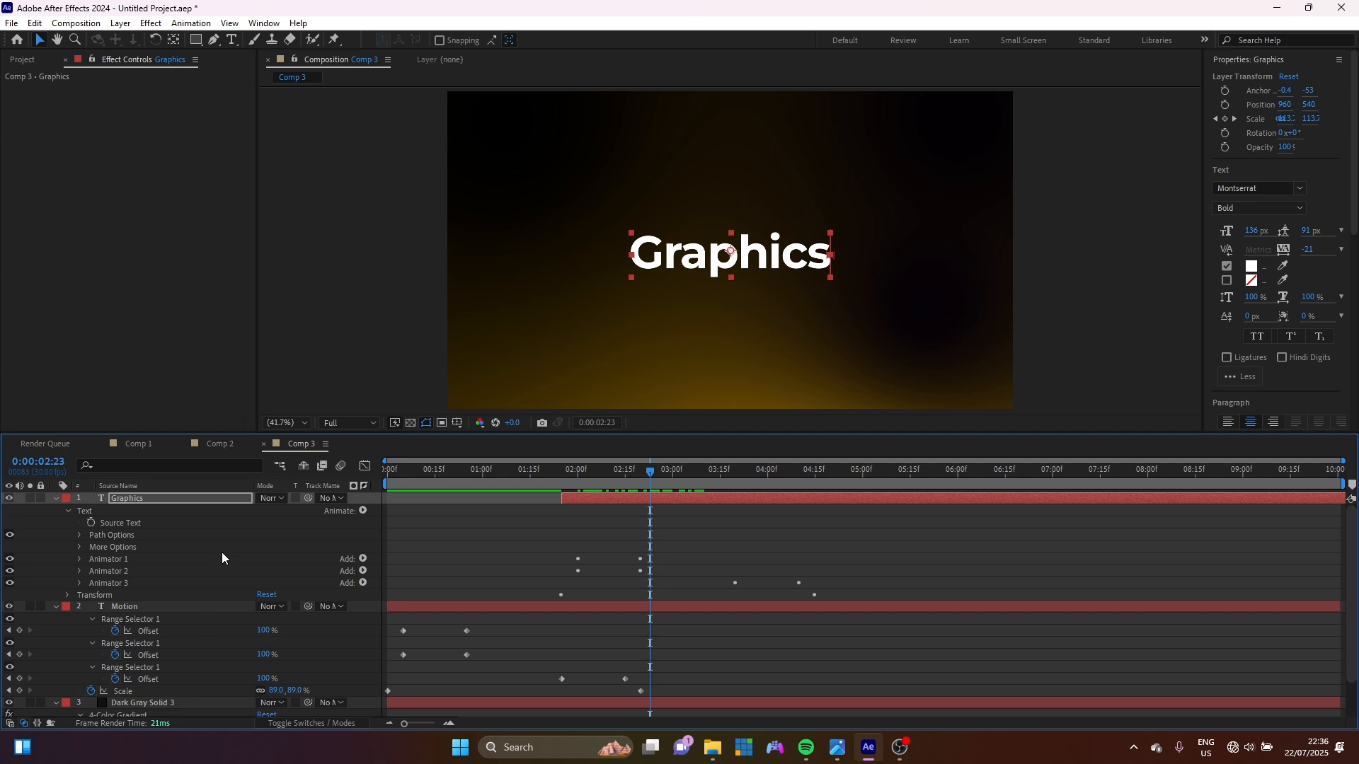
Add a new adjustment layer and apply the Glow effect to it.
right_click(46, 535)
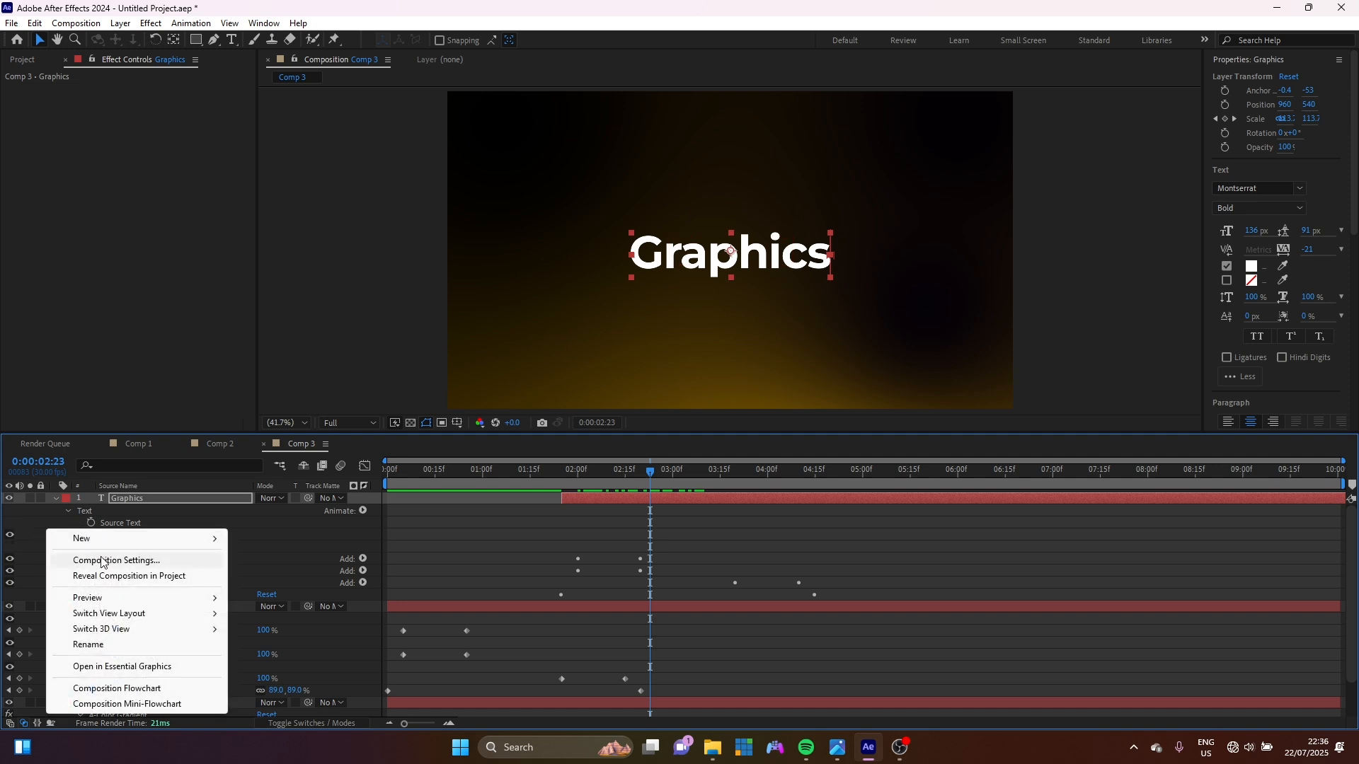
mouse_move(106, 539)
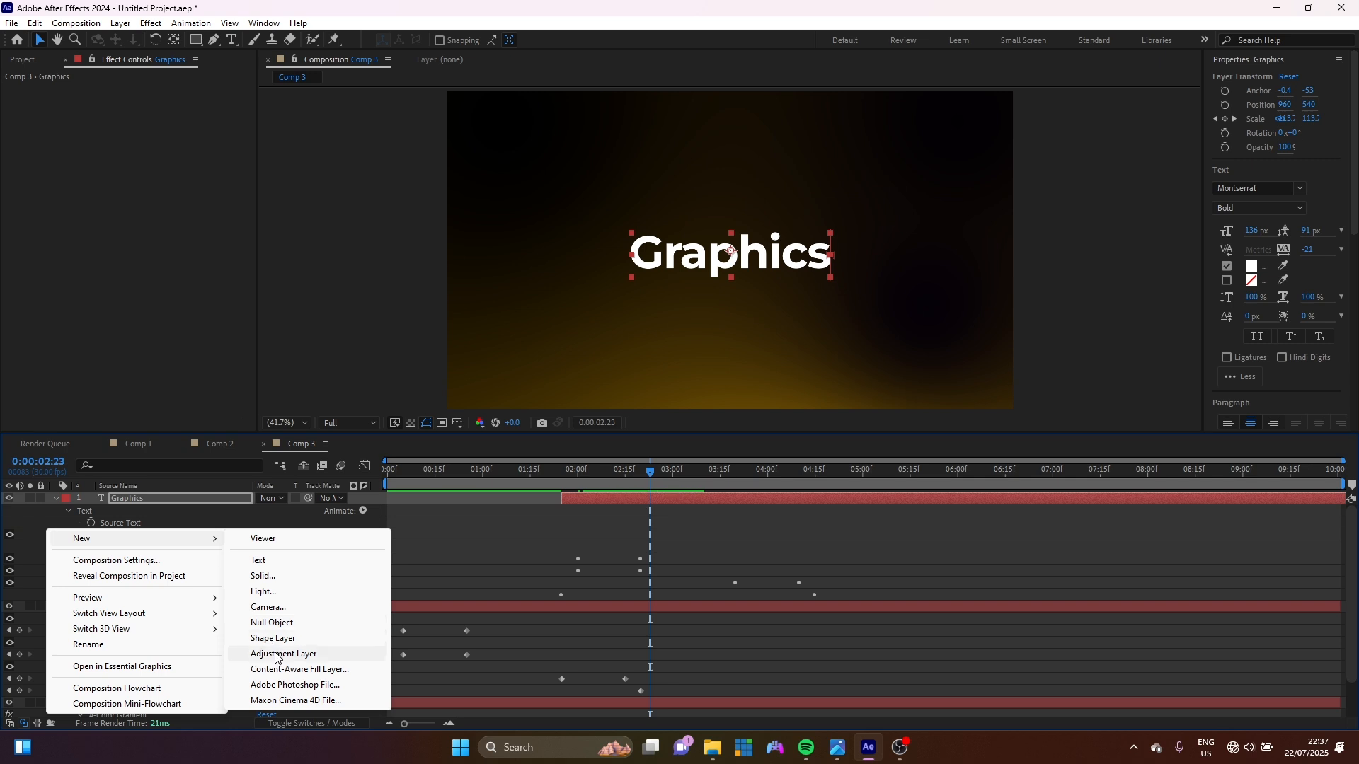
key("Escape")
key("ctrl+alt+y")
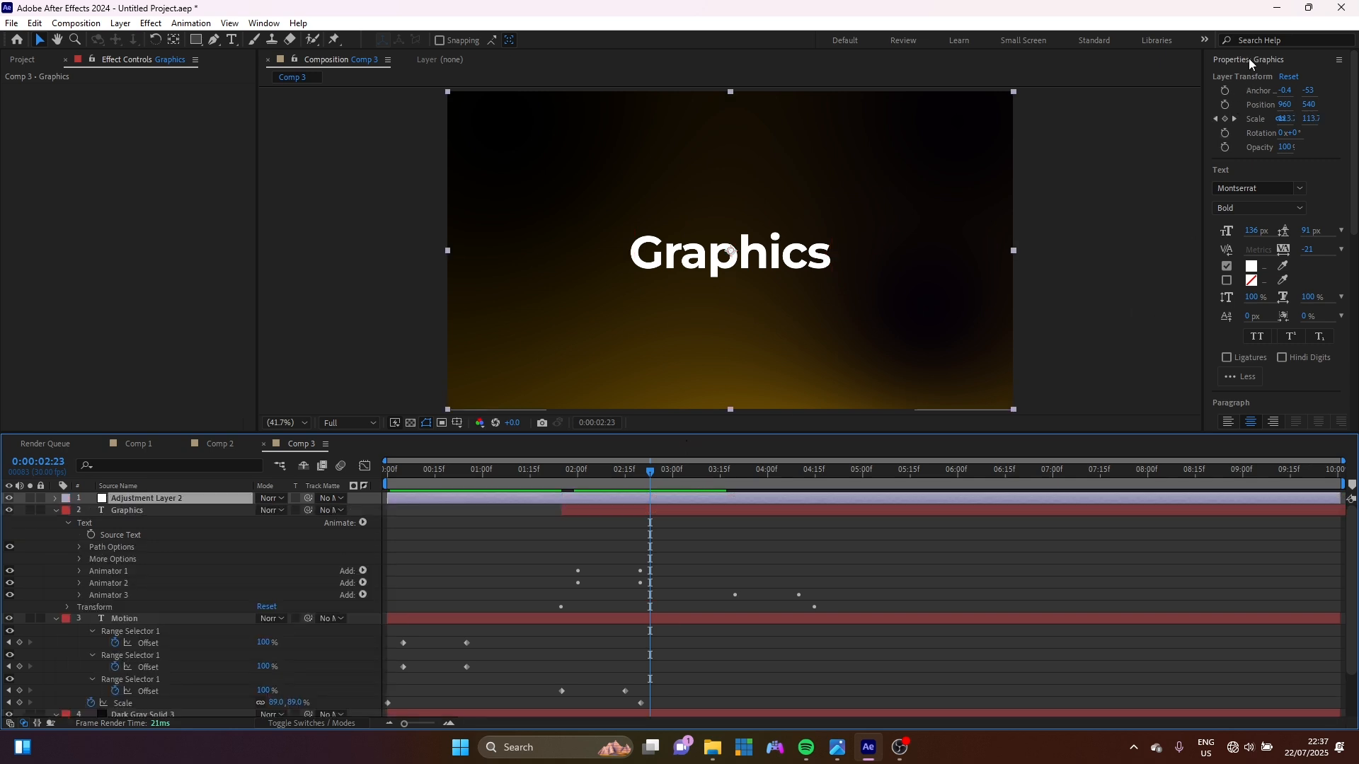
left_click(1249, 58)
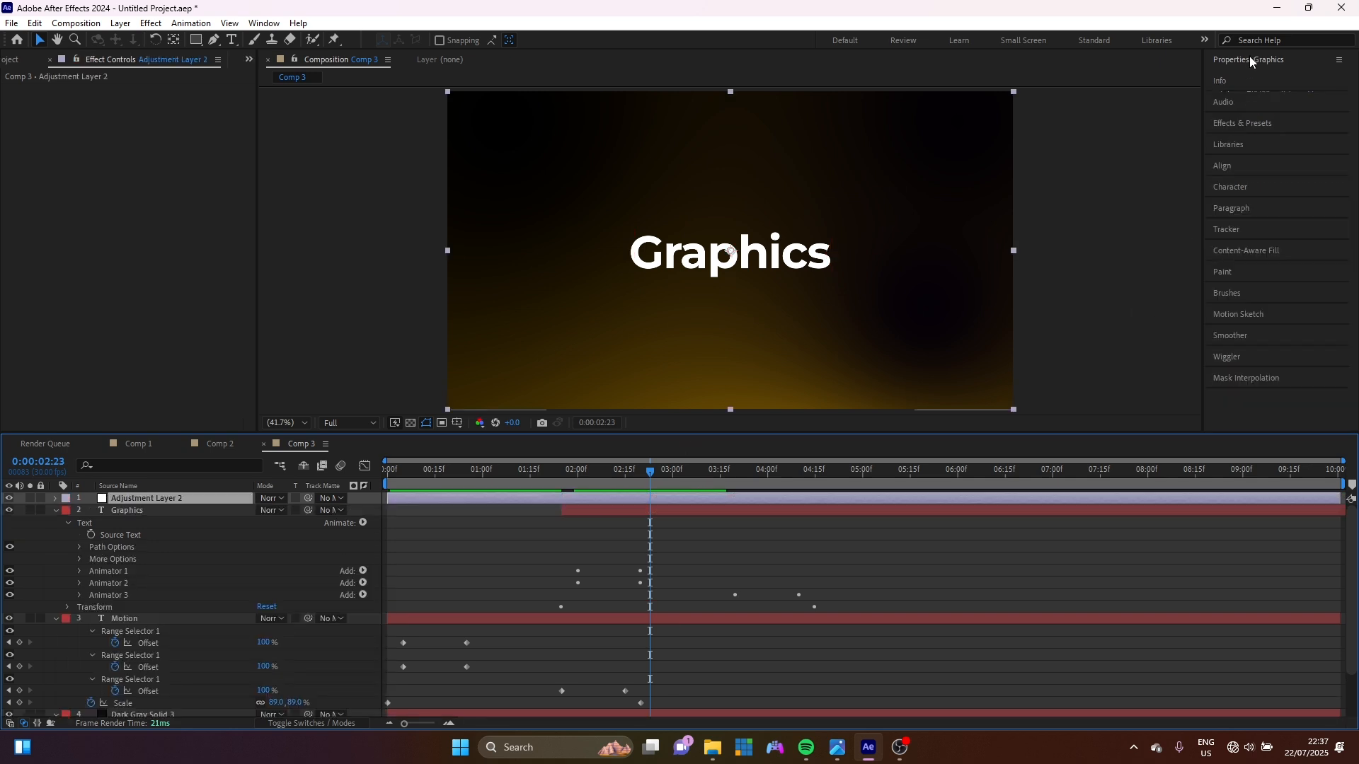
left_click(1238, 123)
left_click(1255, 136)
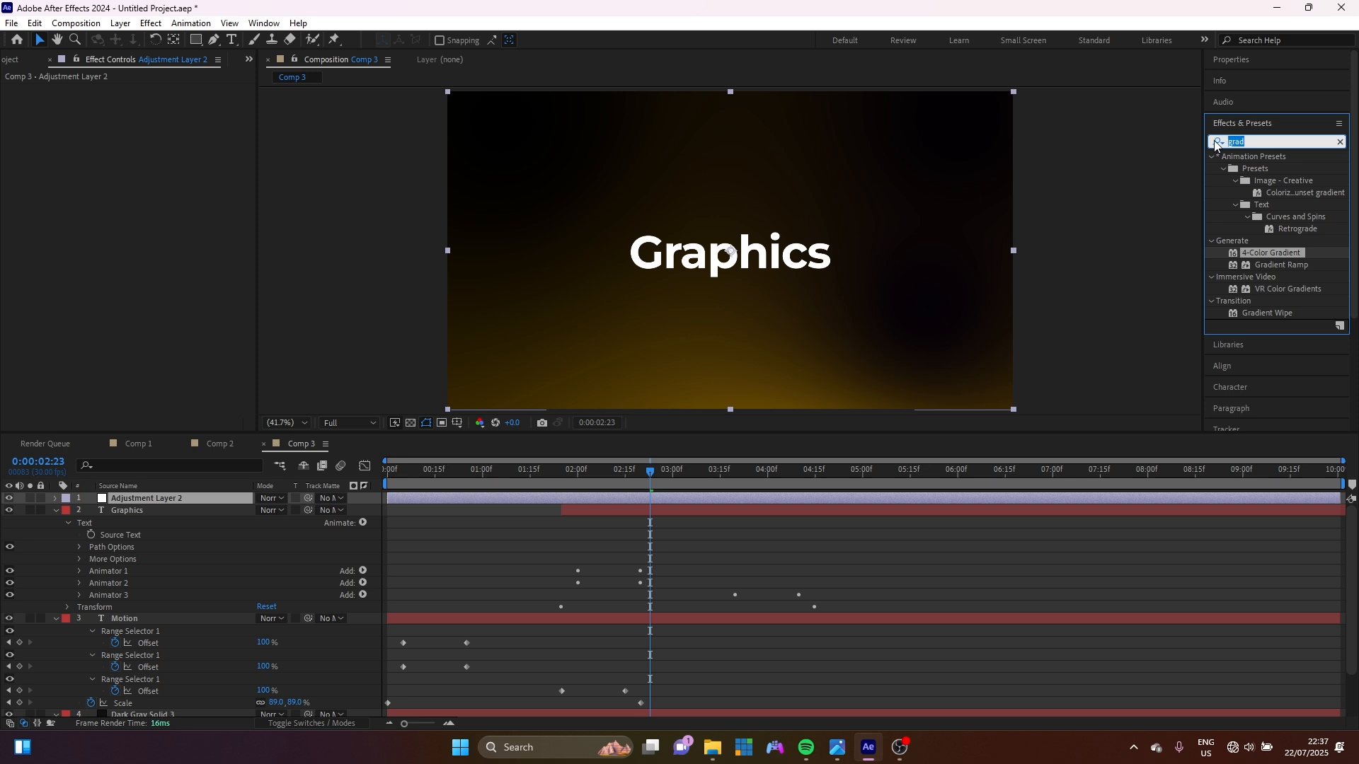
type("glow")
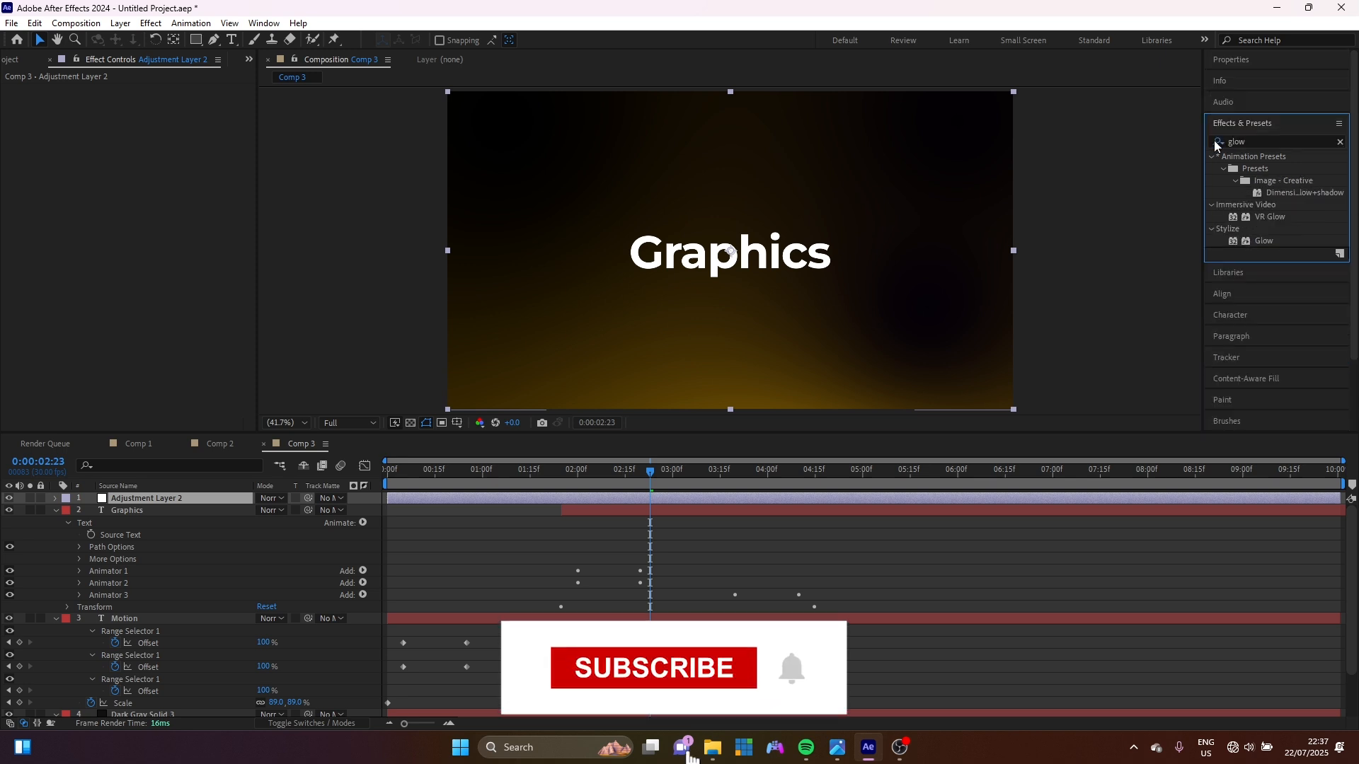
left_click_drag(1265, 241, 807, 248)
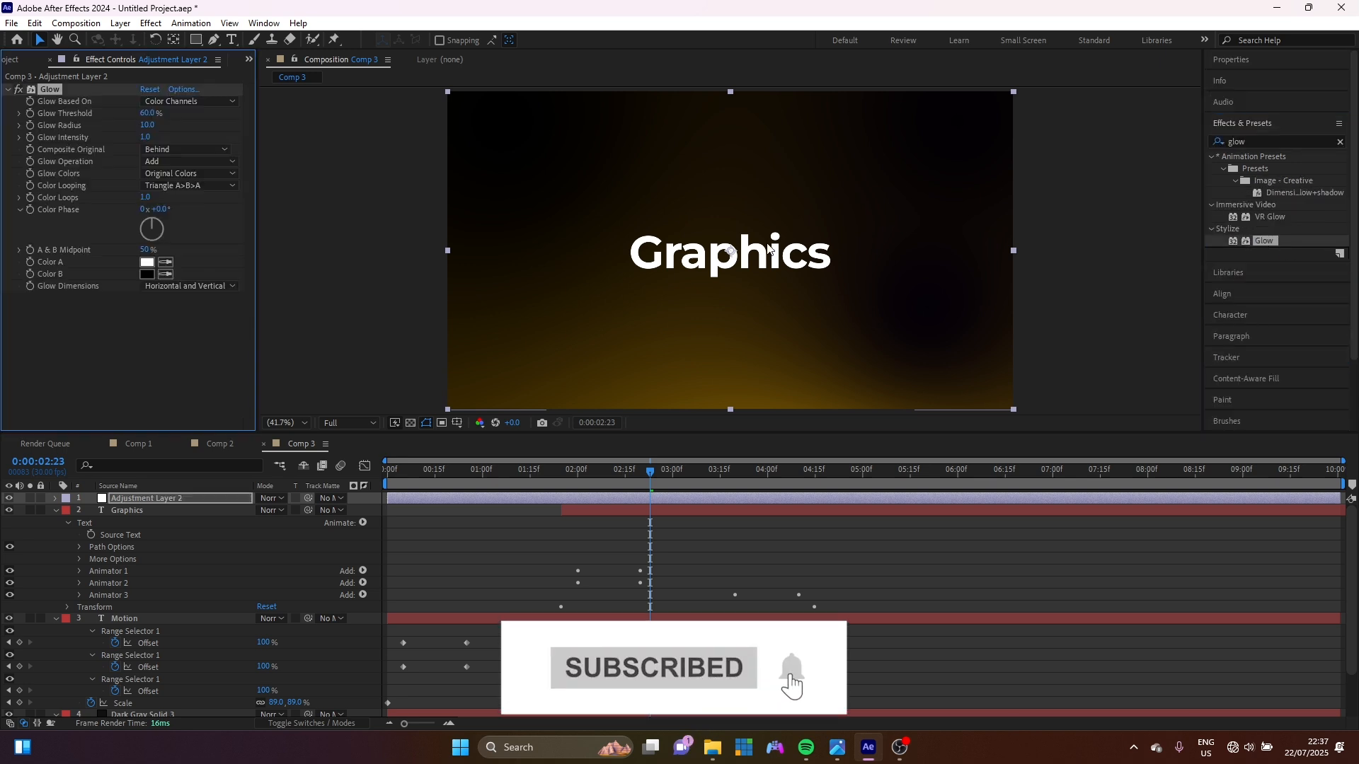
Widen the glow radius, set intensity 0.4, then duplicate as Glow 2 with 0.6 intensity and larger radius.
left_click_drag(148, 126, 265, 114)
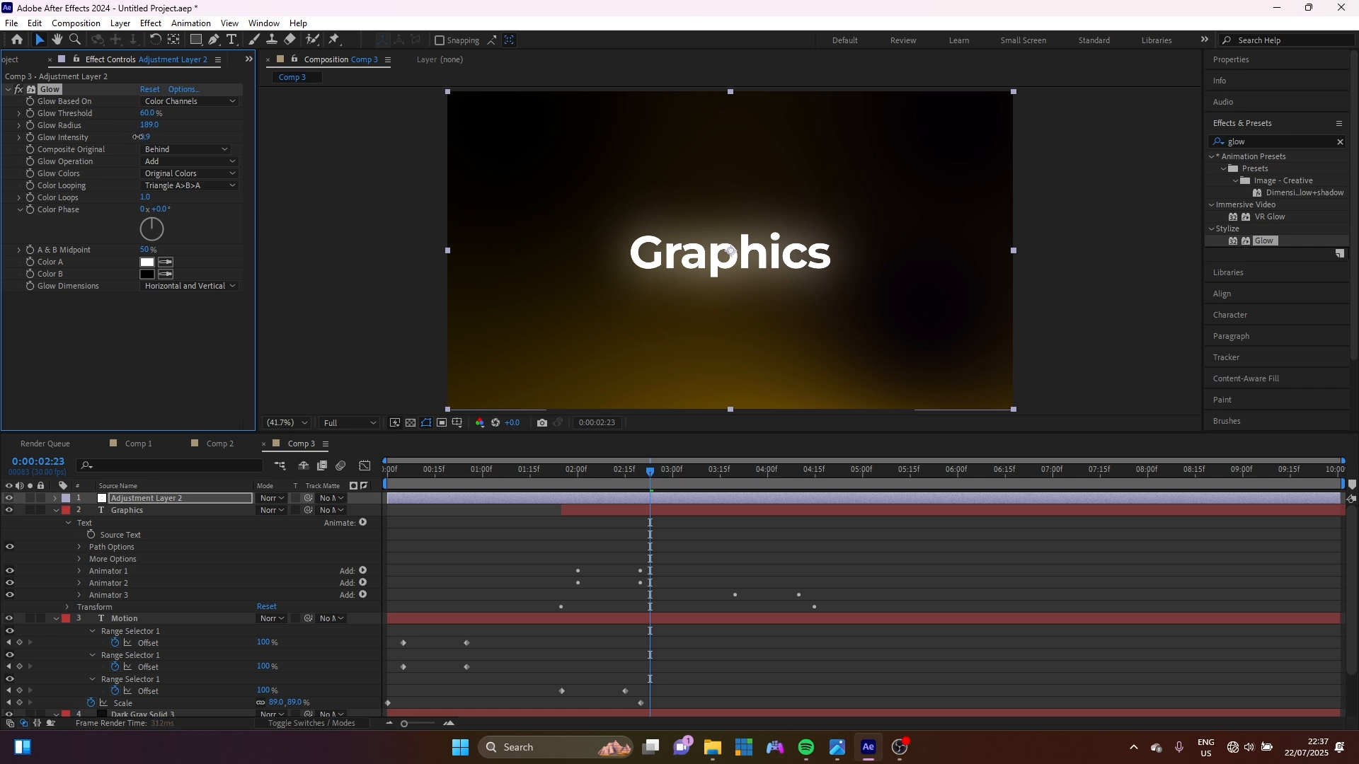
left_click_drag(136, 136, 109, 144)
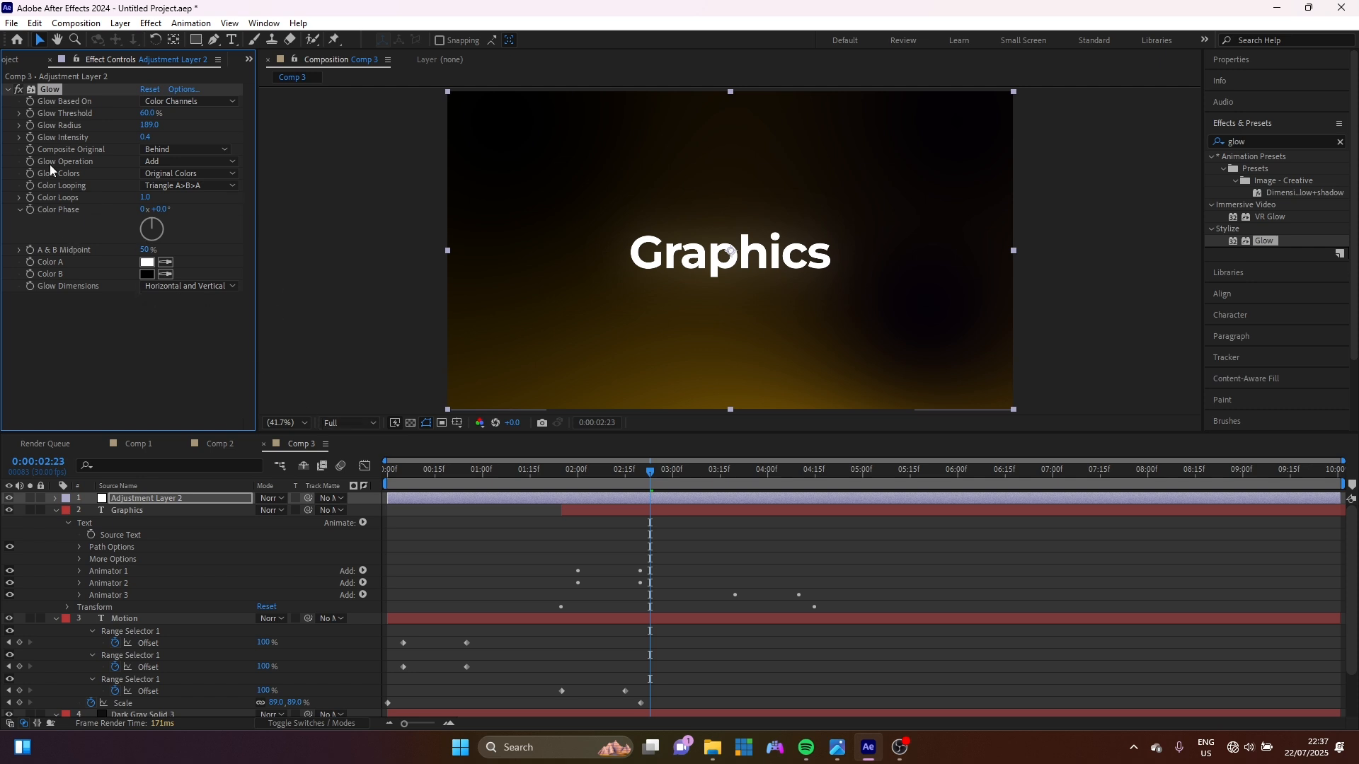
key("ctrl+d")
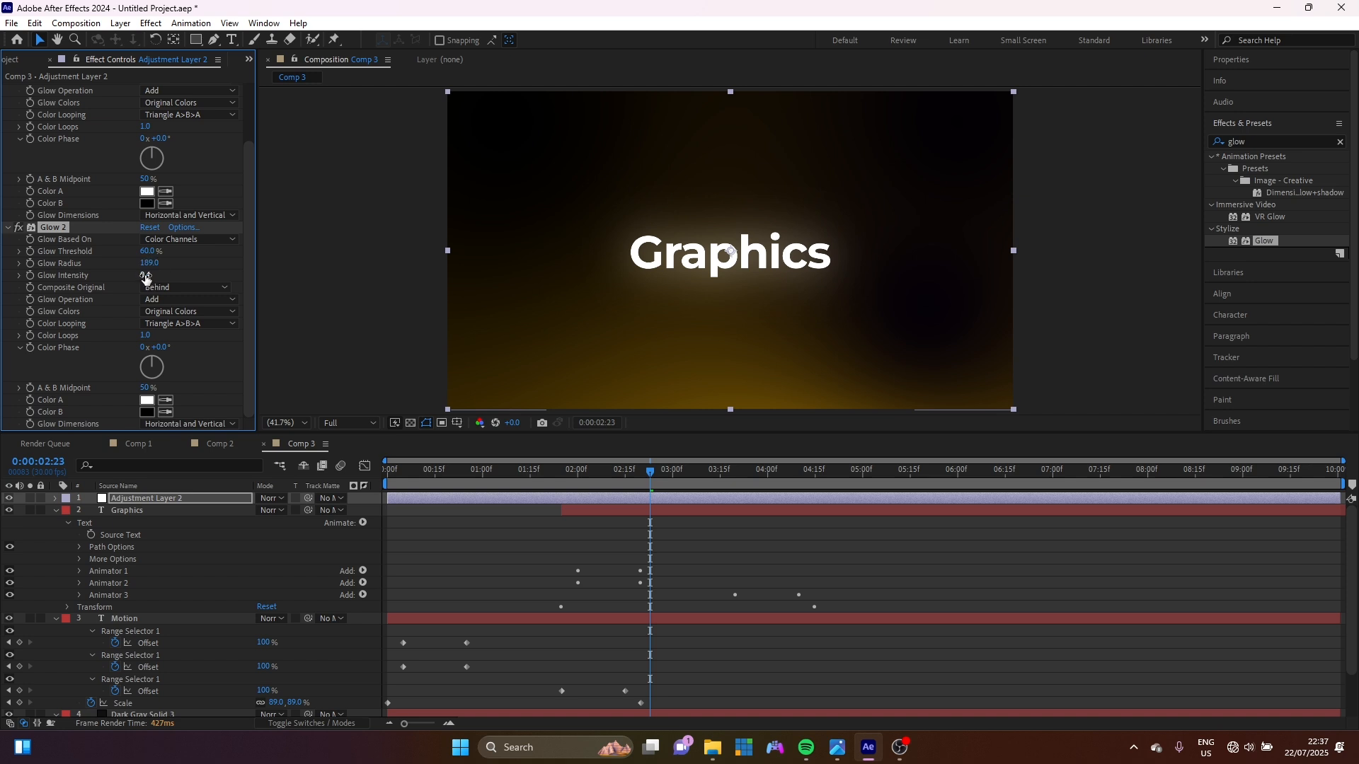
left_click_drag(149, 275, 161, 275)
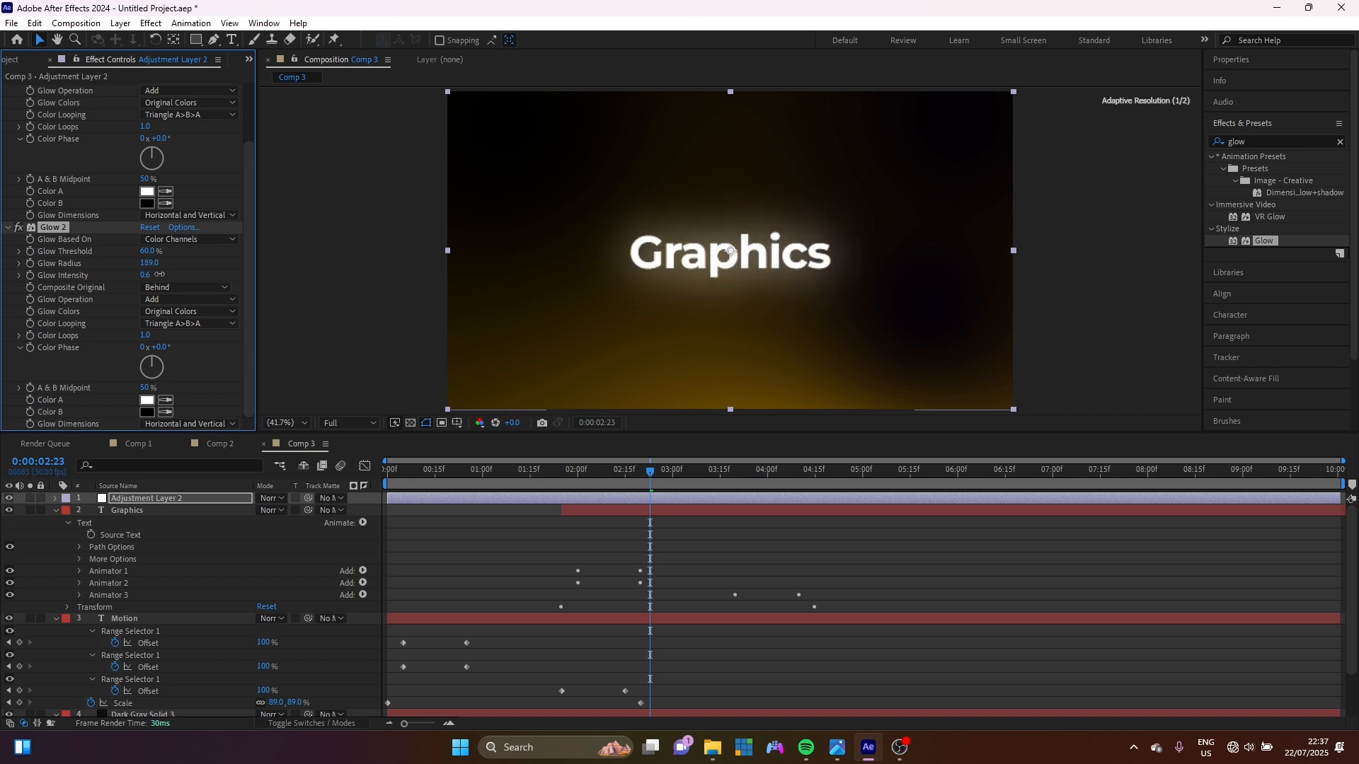
left_click_drag(151, 265, 278, 265)
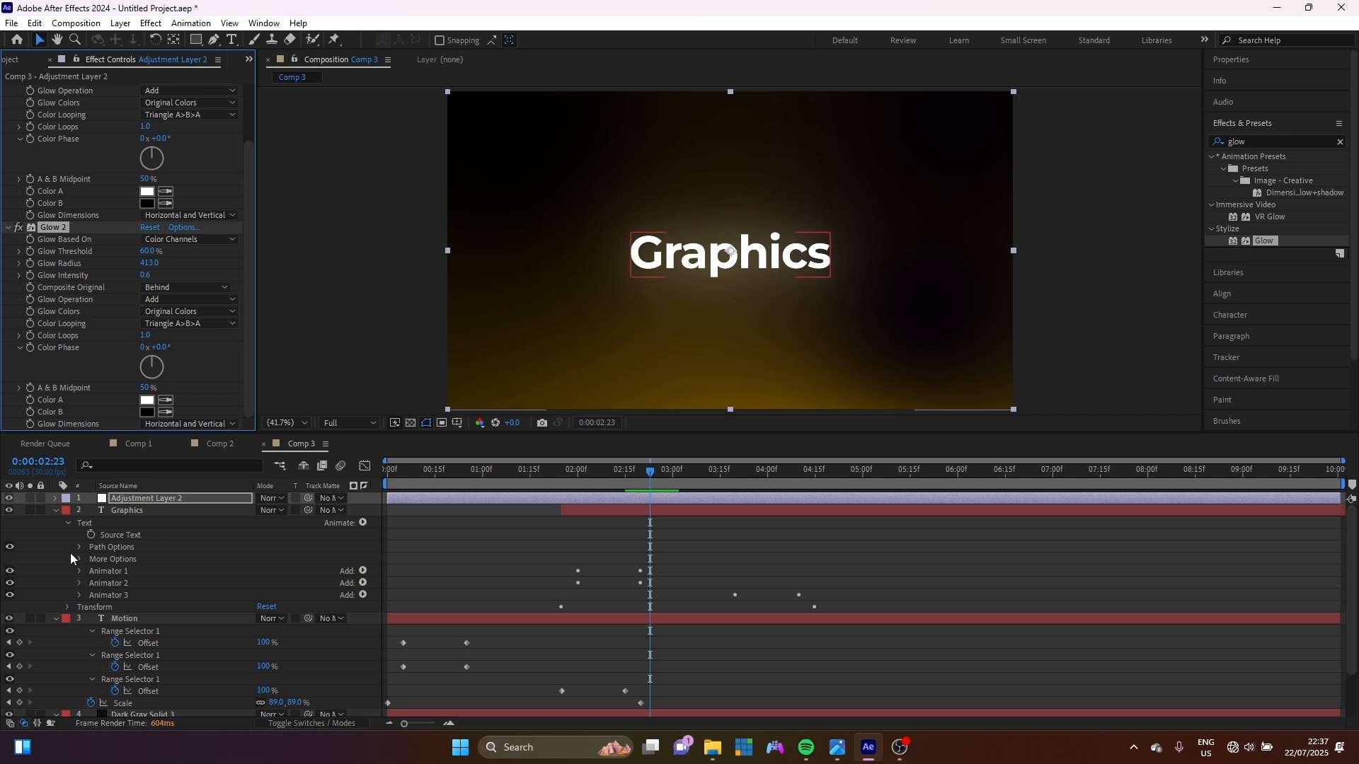
Select Animators 1–3 and the Scale property on the Motion layer.
left_click(131, 620)
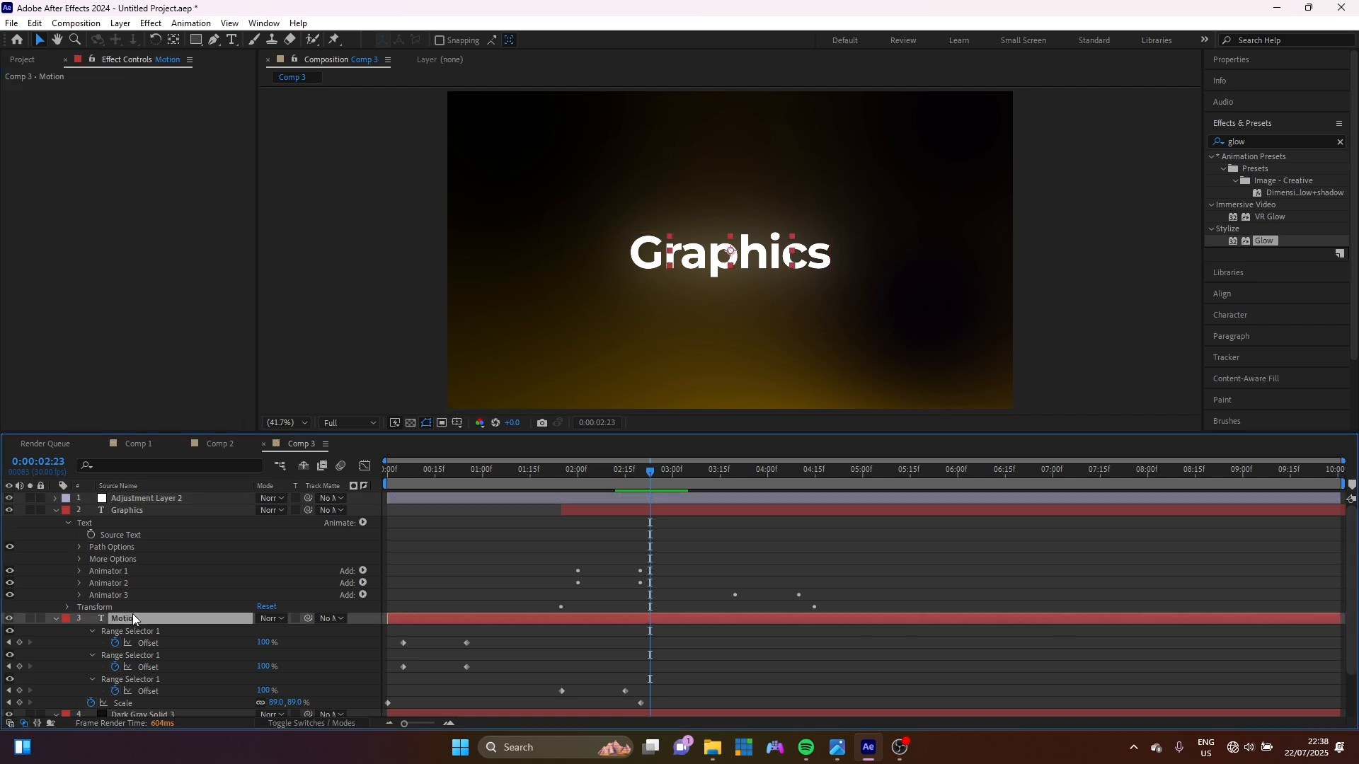
key("u")
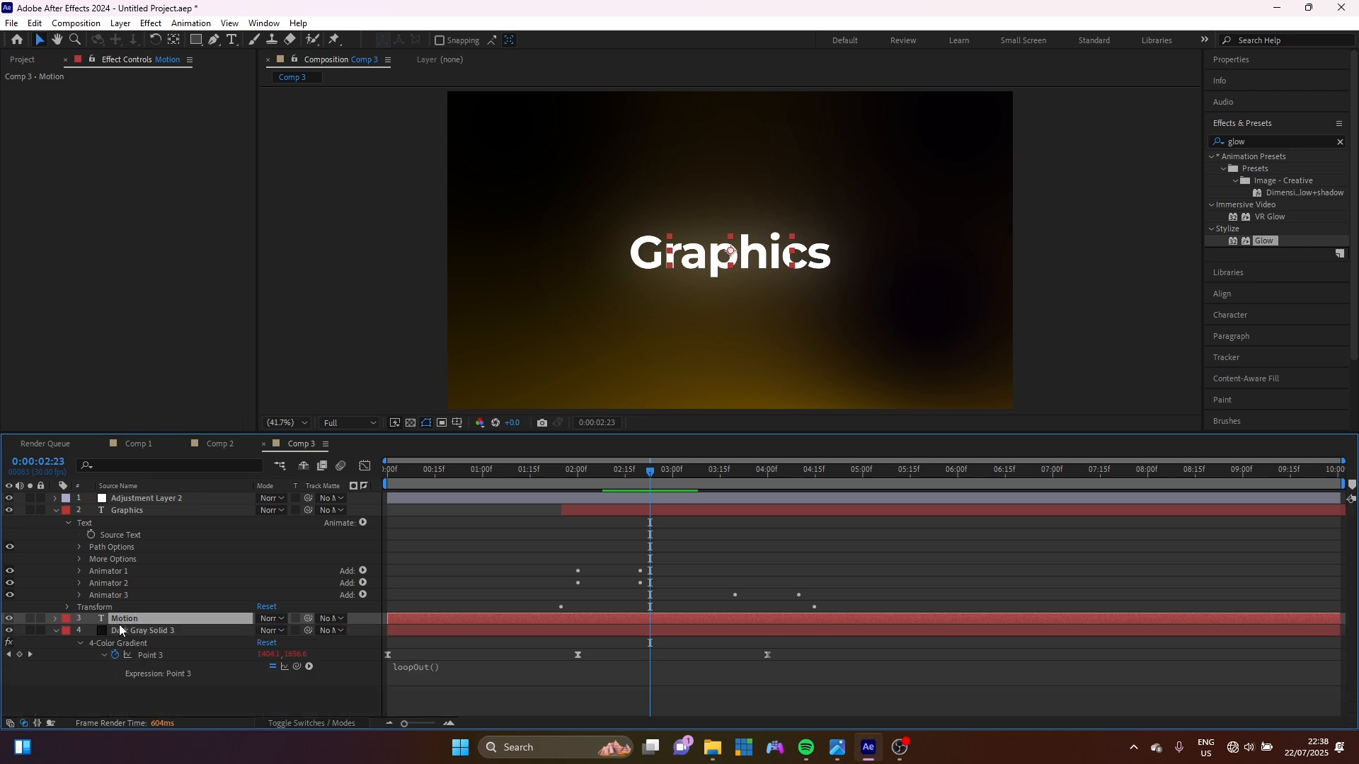
left_click(52, 619)
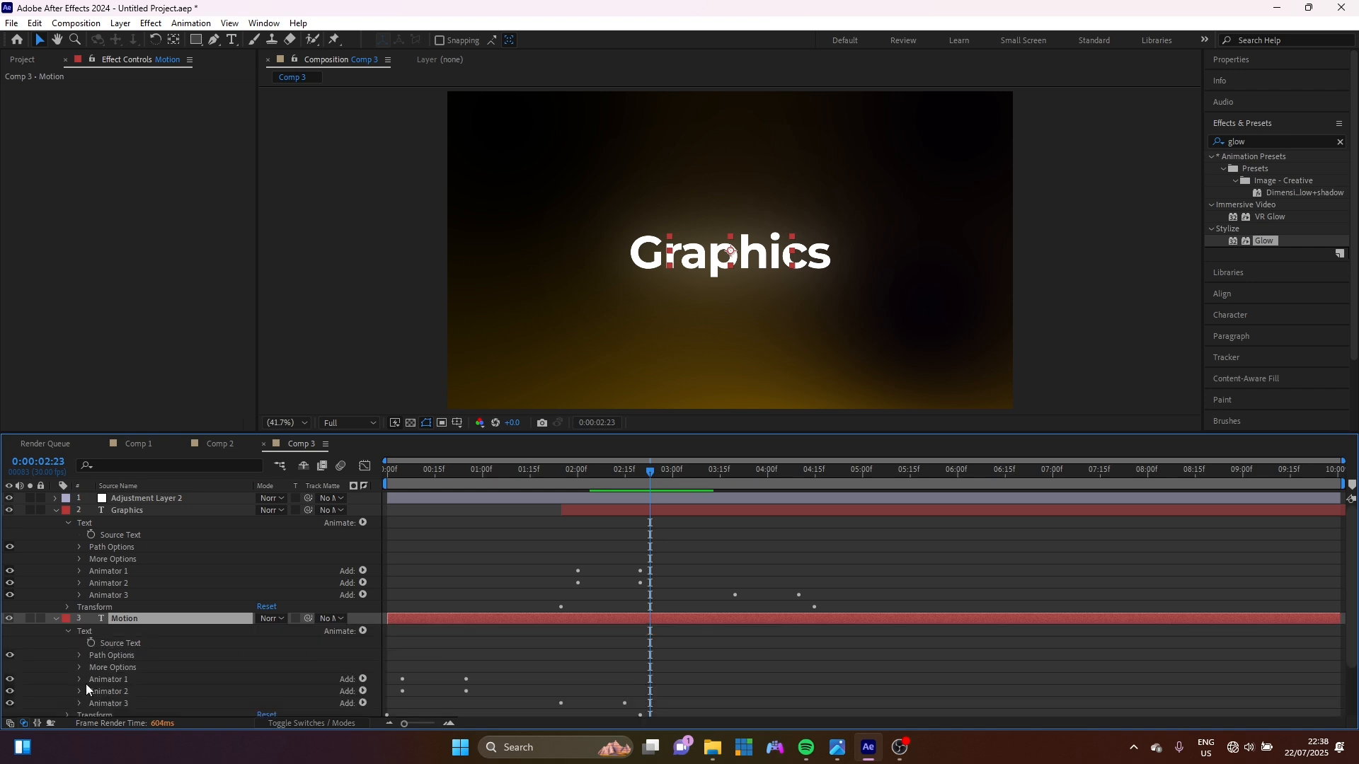
scroll(86, 684, "down", 2)
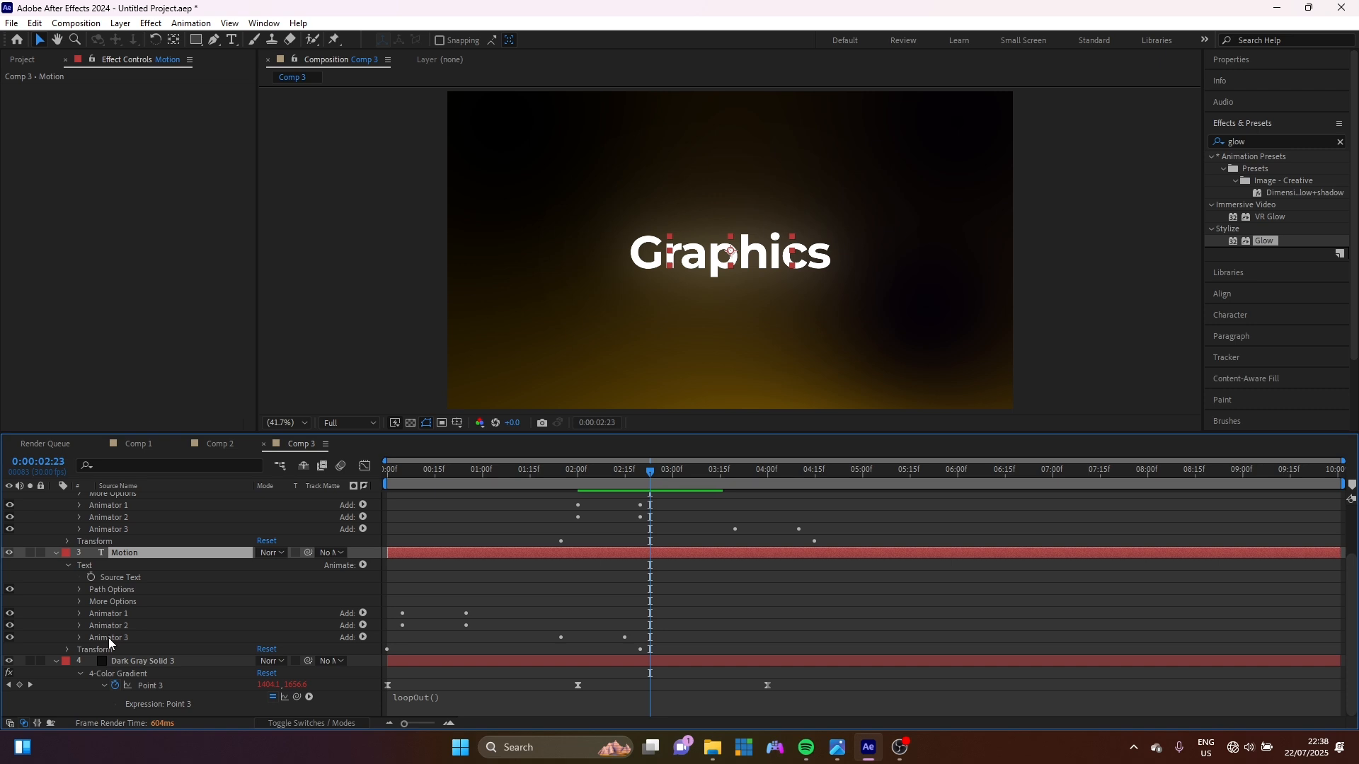
left_click(67, 649)
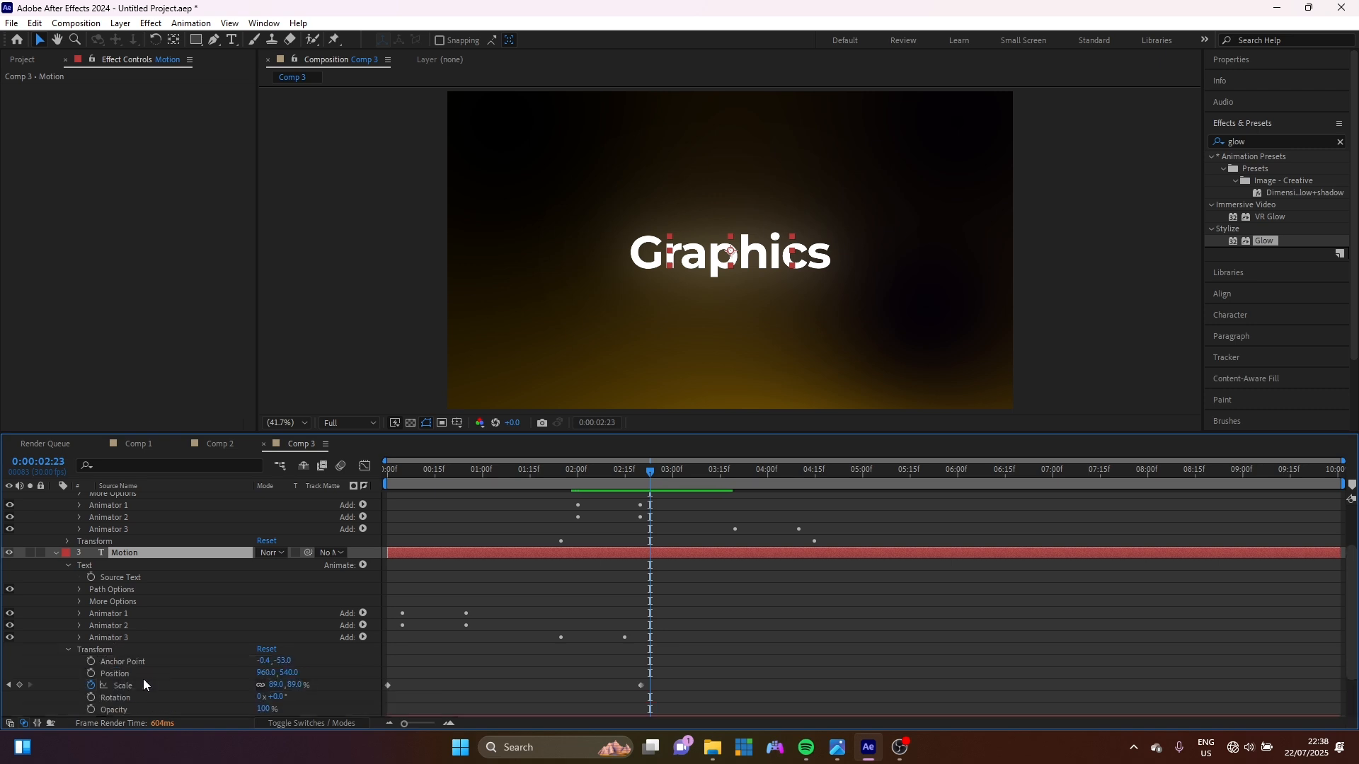
left_click(133, 613)
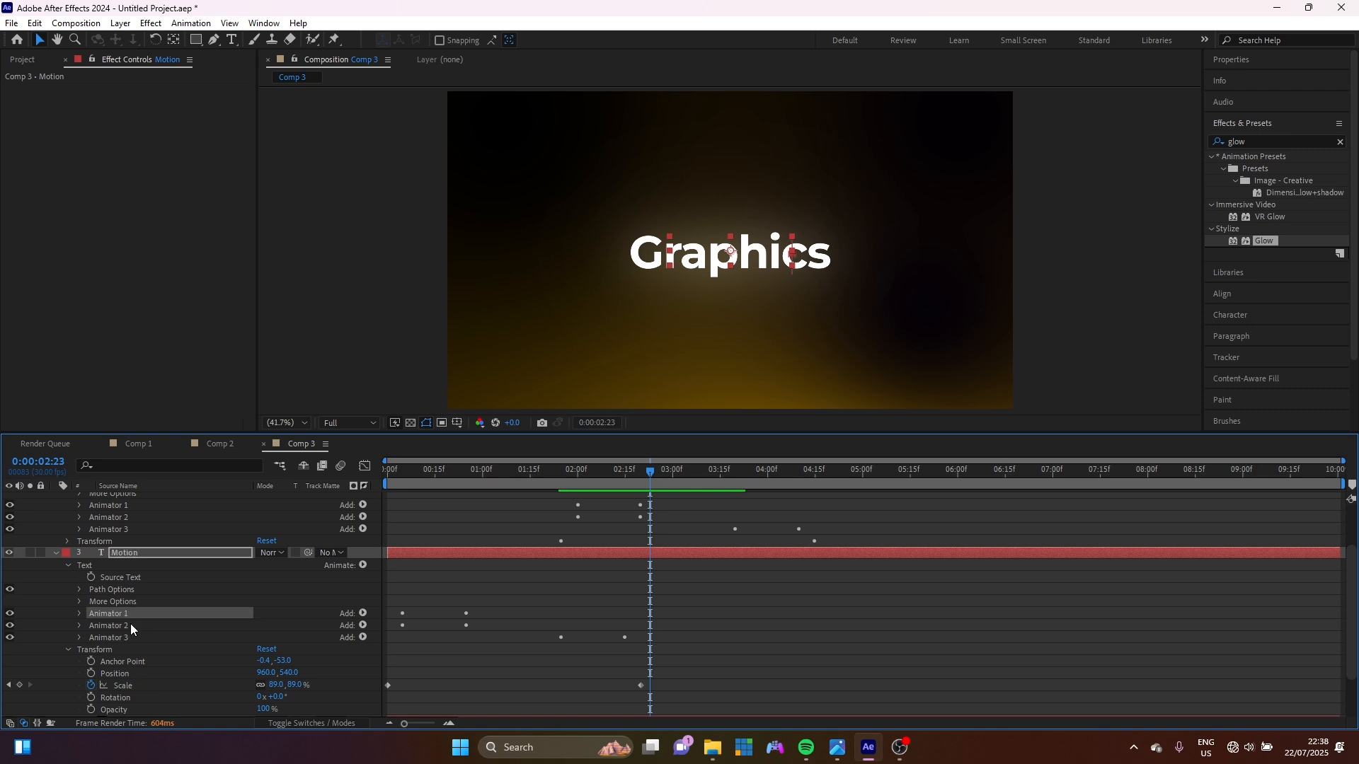
left_click(130, 625, "shift")
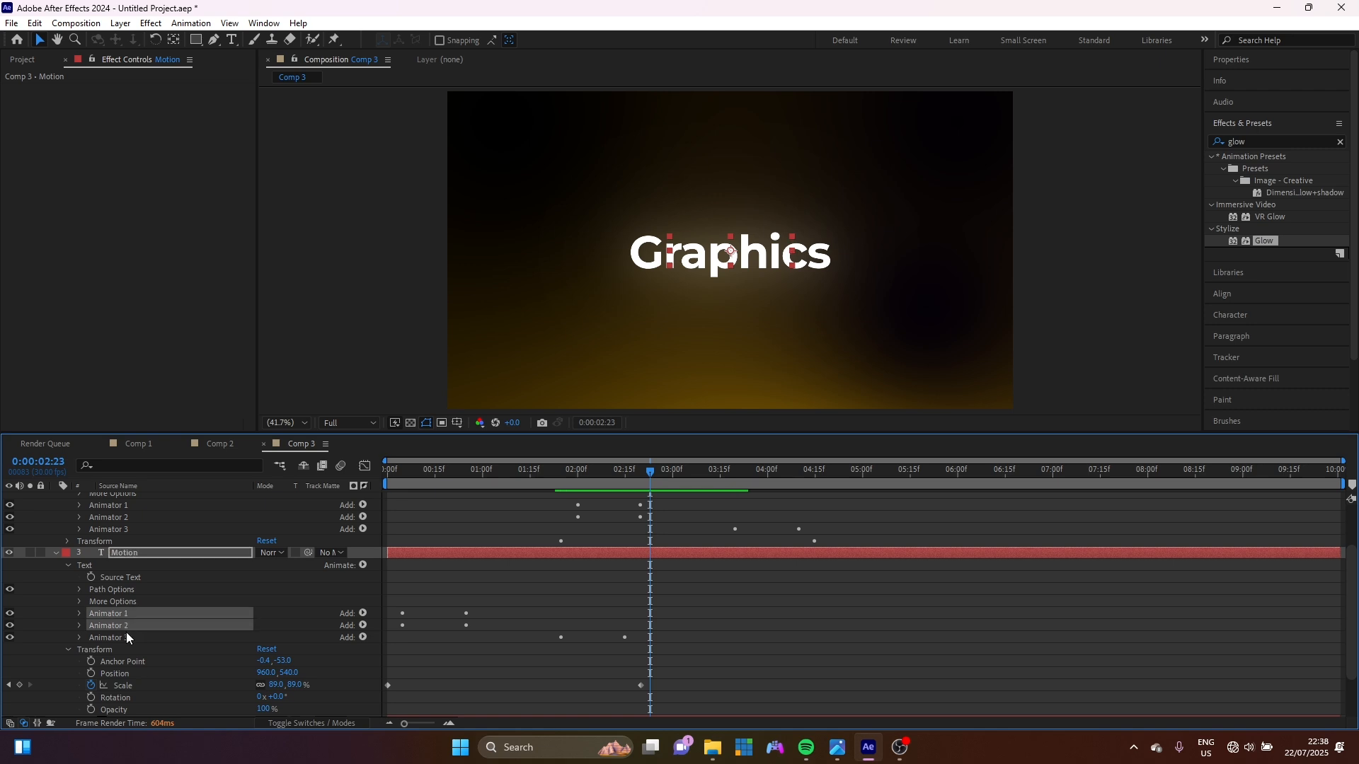
left_click(126, 632, "shift")
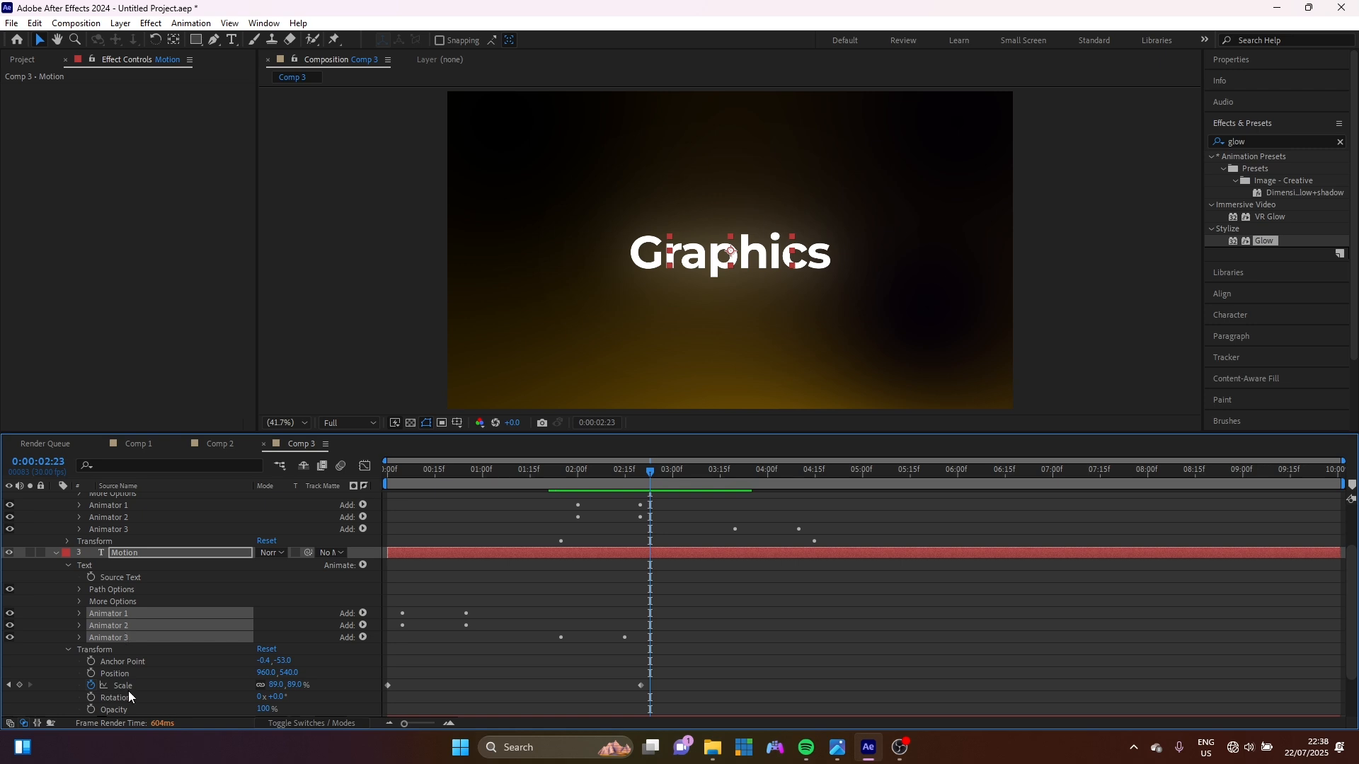
left_click(130, 685, "shift")
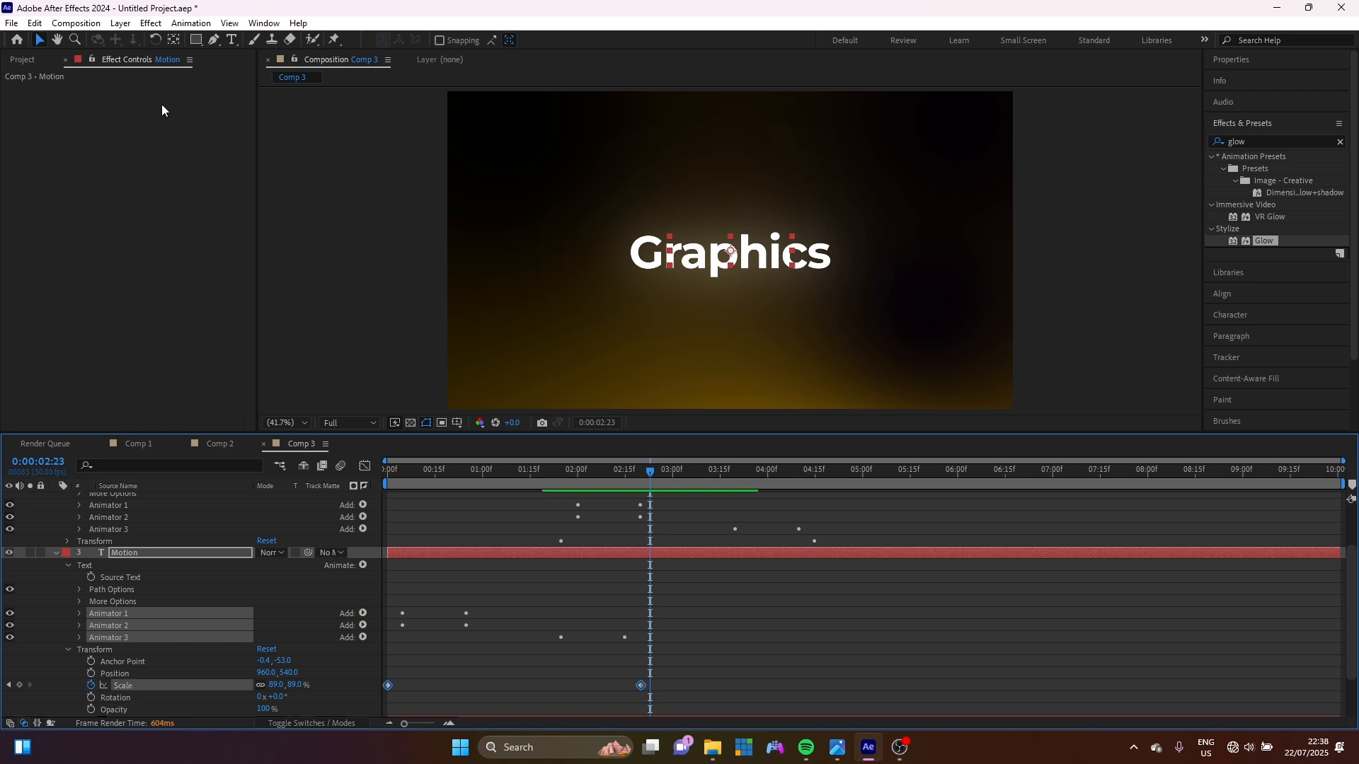
Save the selection as an animation preset named 'fly up text reveal'.
left_click(229, 22)
mouse_move(195, 22)
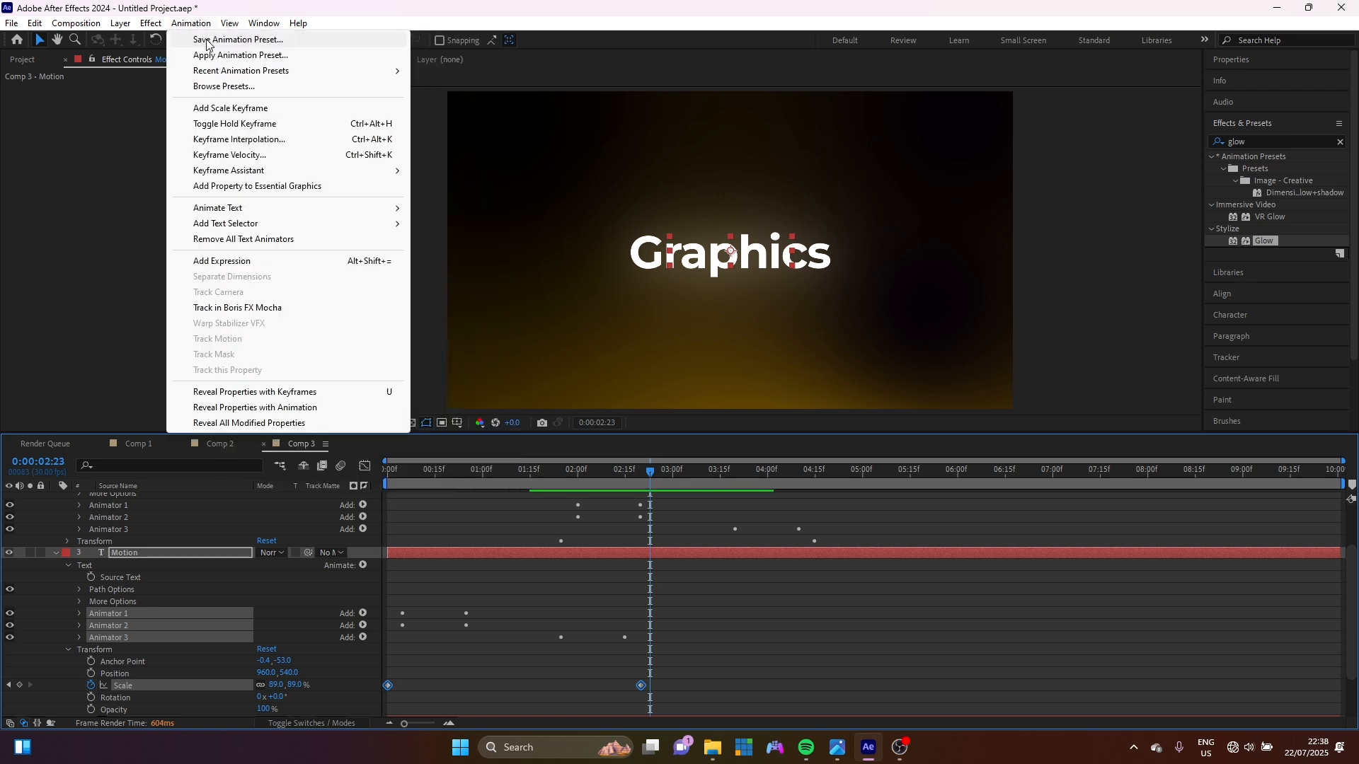
left_click(213, 40)
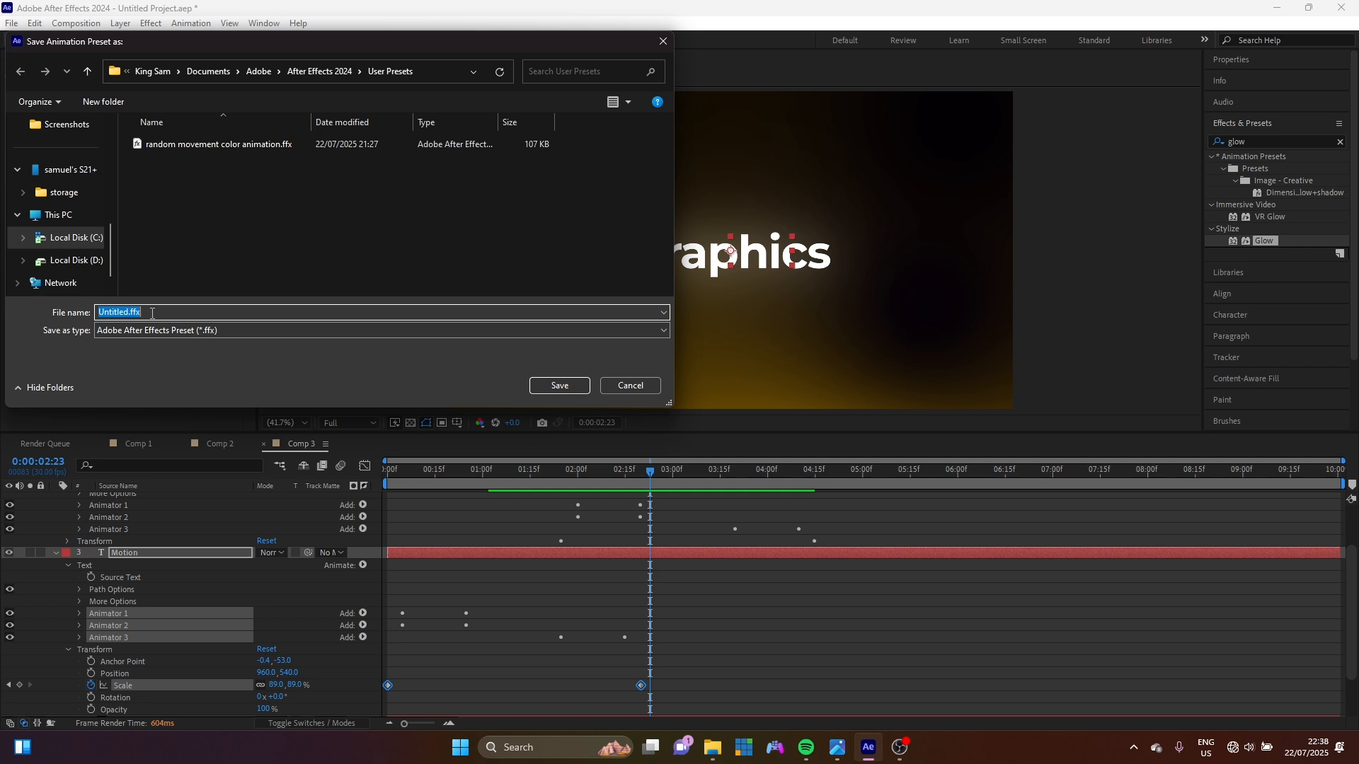
type("fly up text reve")
key("Return")
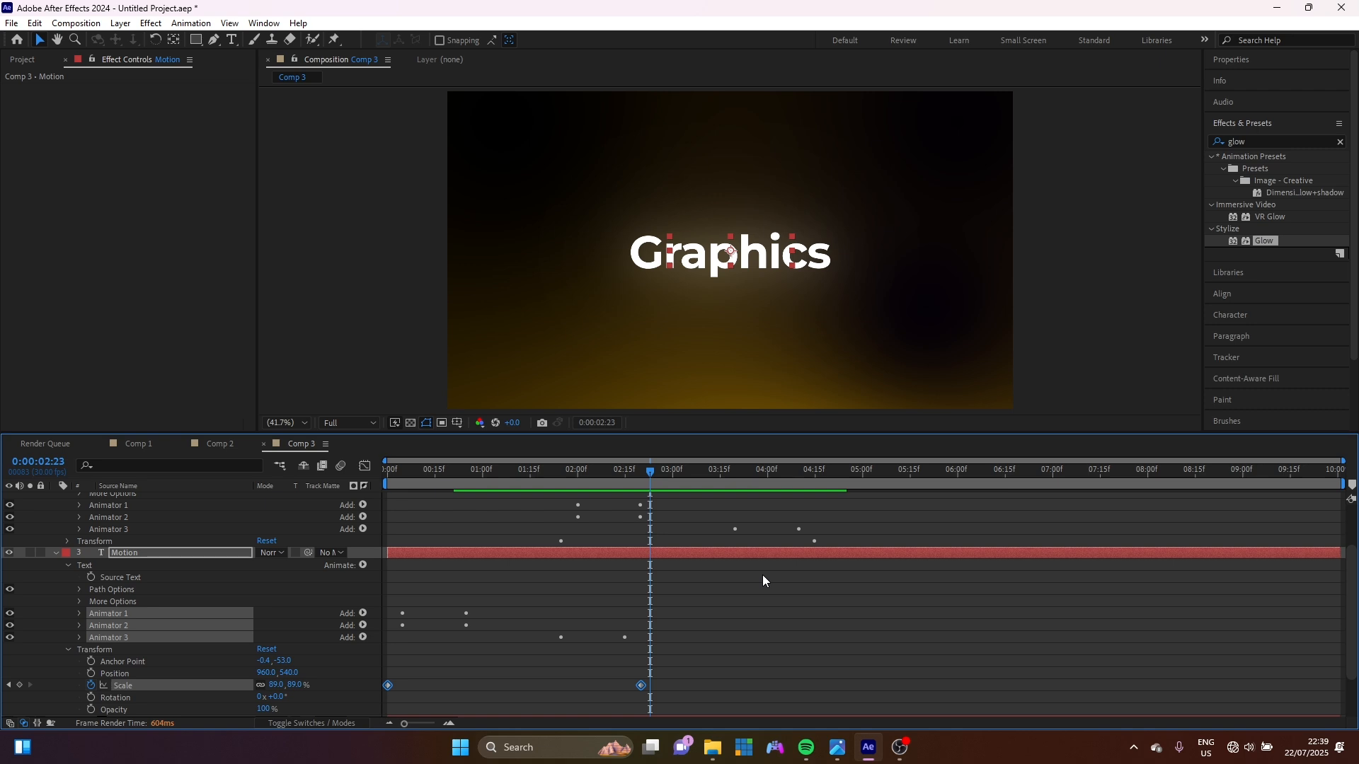
Hide the Graphics layer and create a new 'King Sam' text layer in the composition.
scroll(762, 575, "up", 3)
left_click(48, 498)
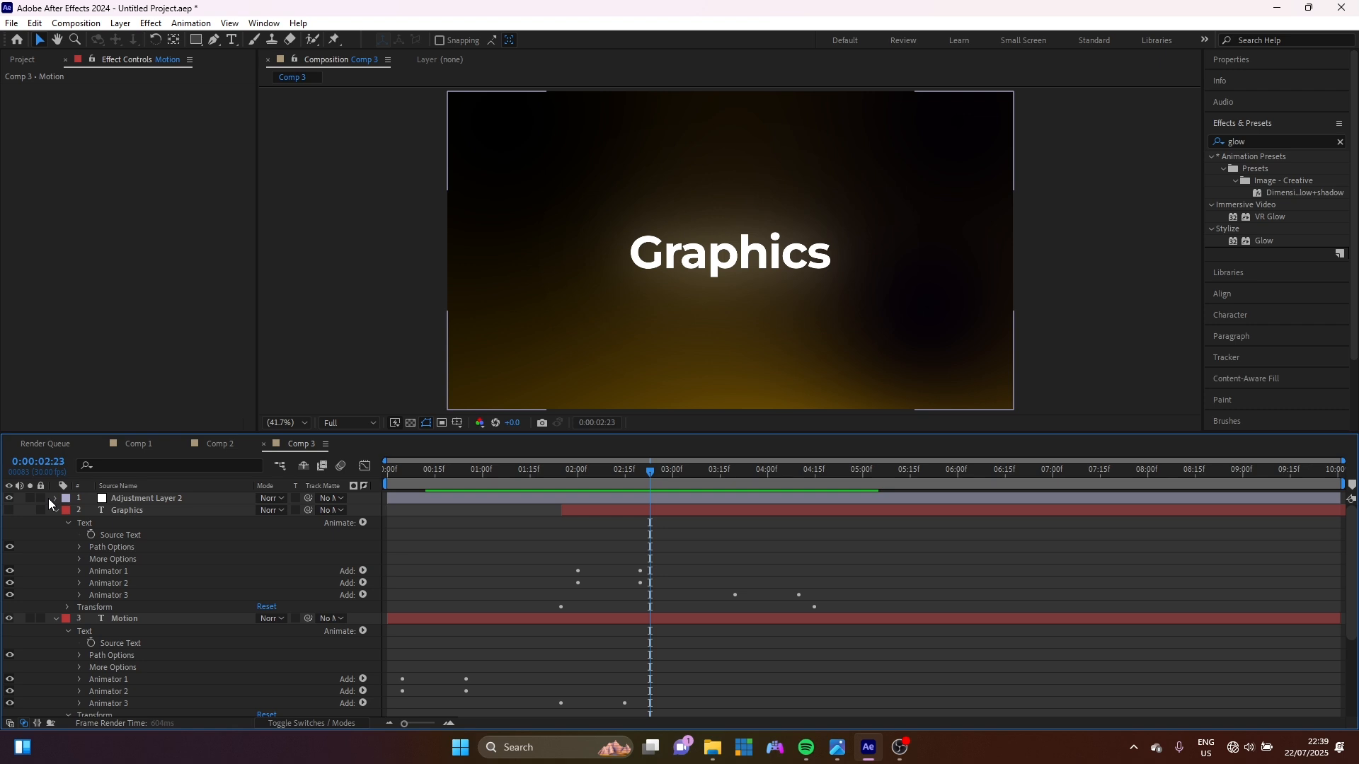
left_click(55, 510)
left_click(114, 511)
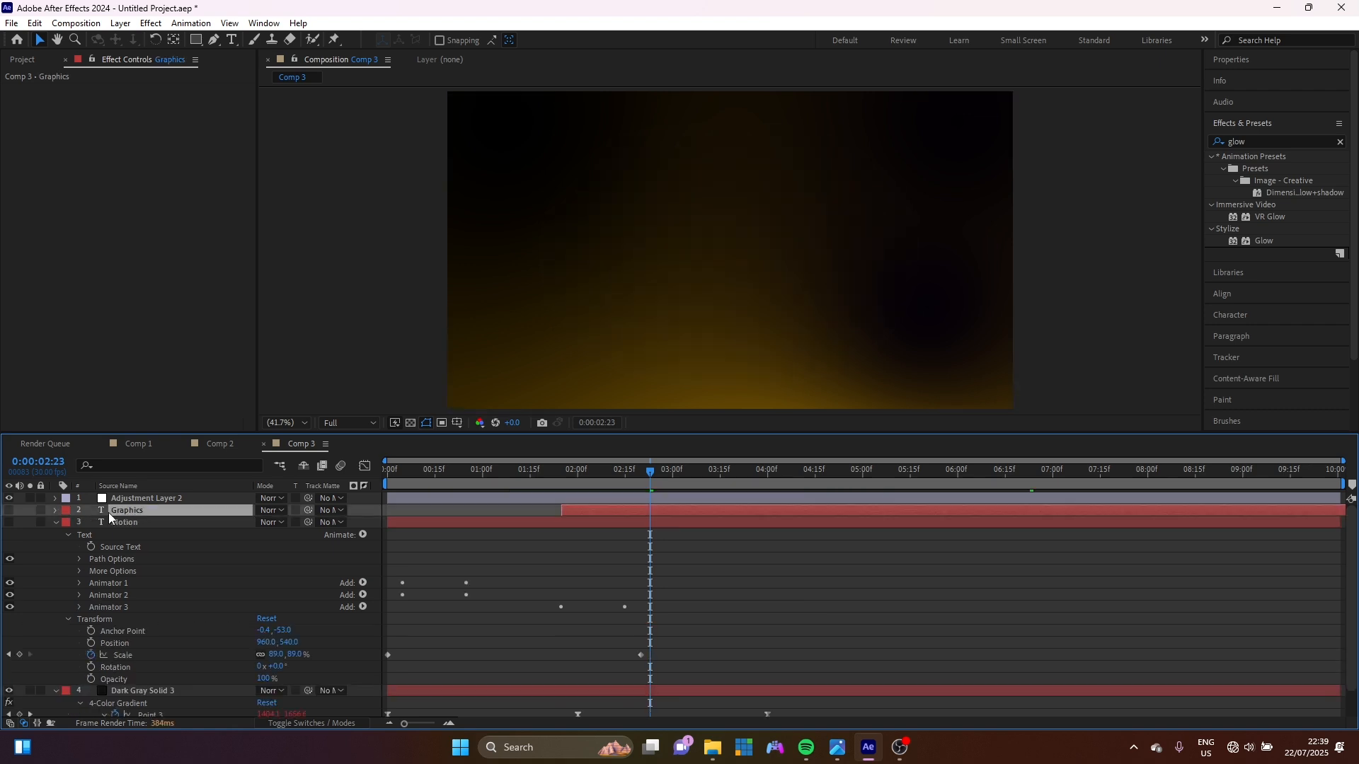
key("ctrl+t")
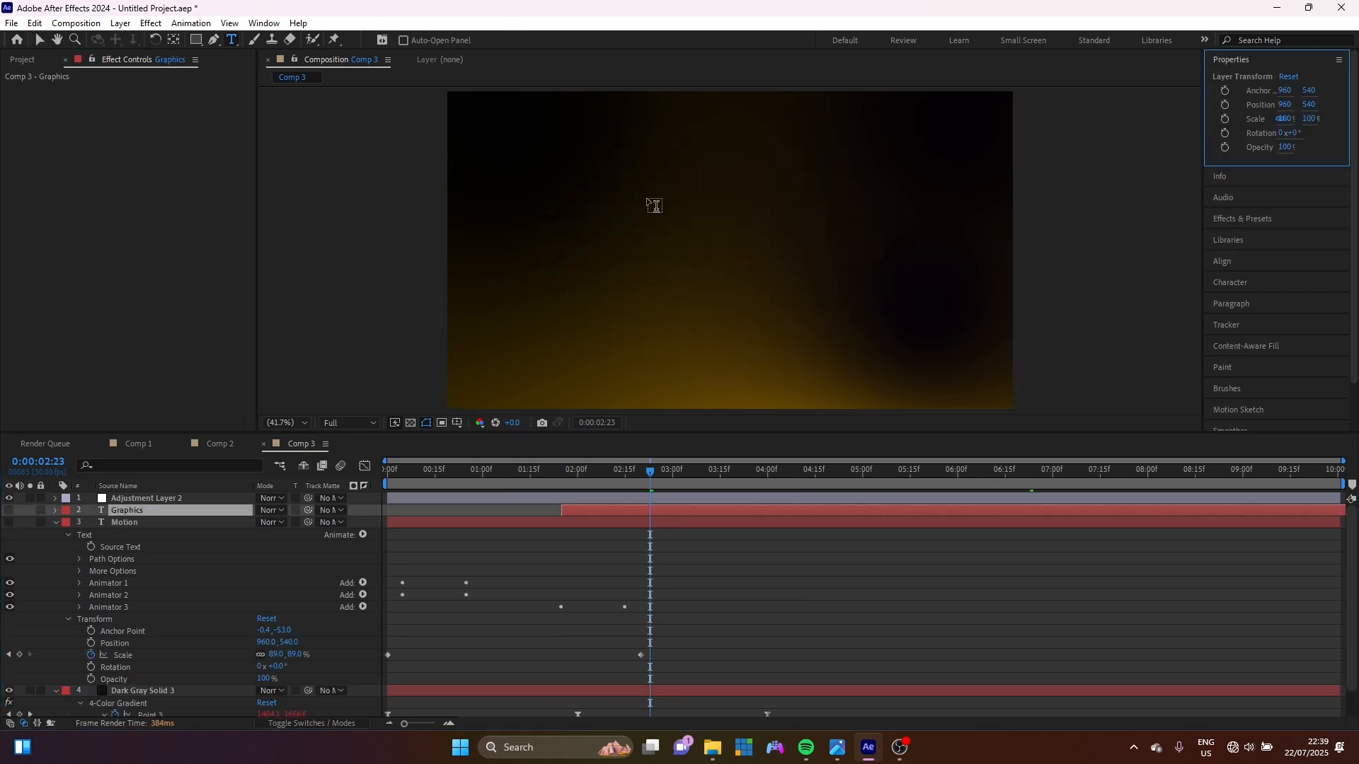
left_click(694, 247)
type("K")
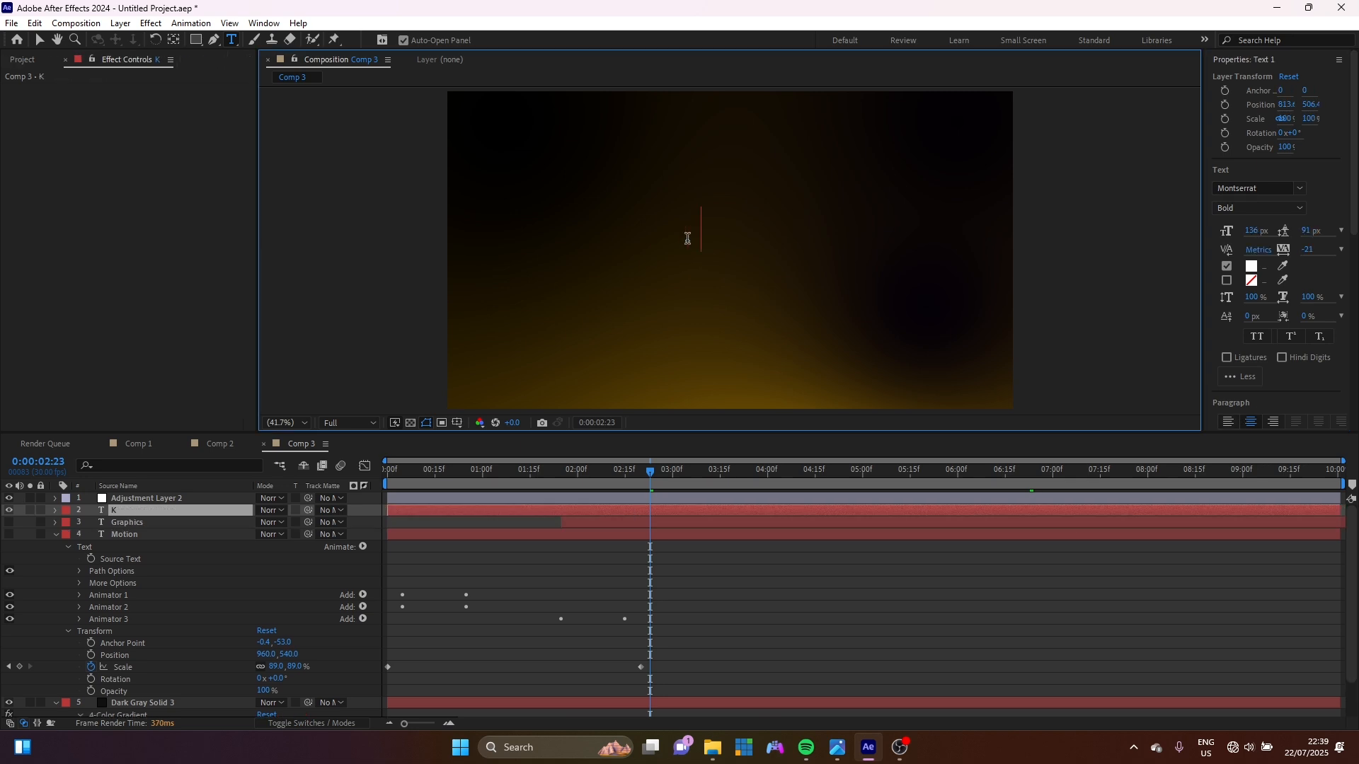
type("ing Sam")
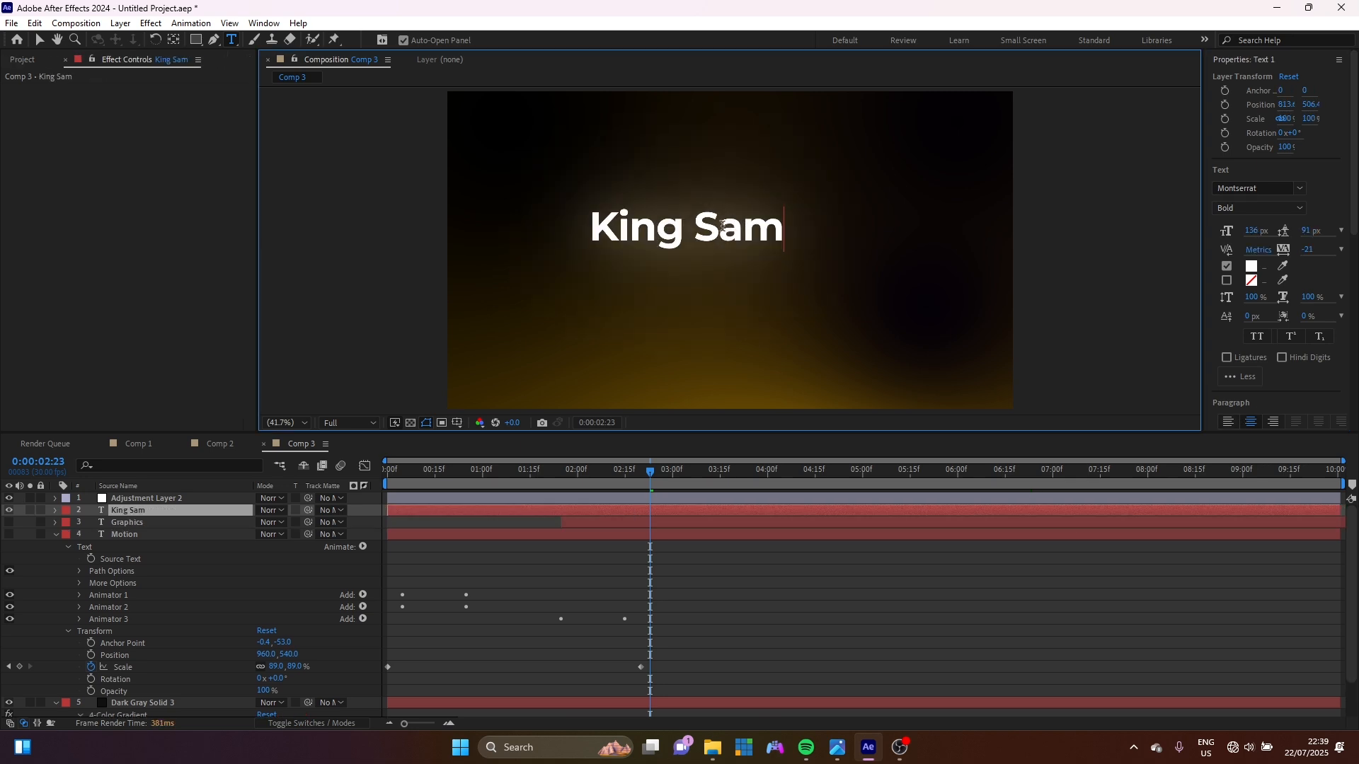
left_click(39, 41)
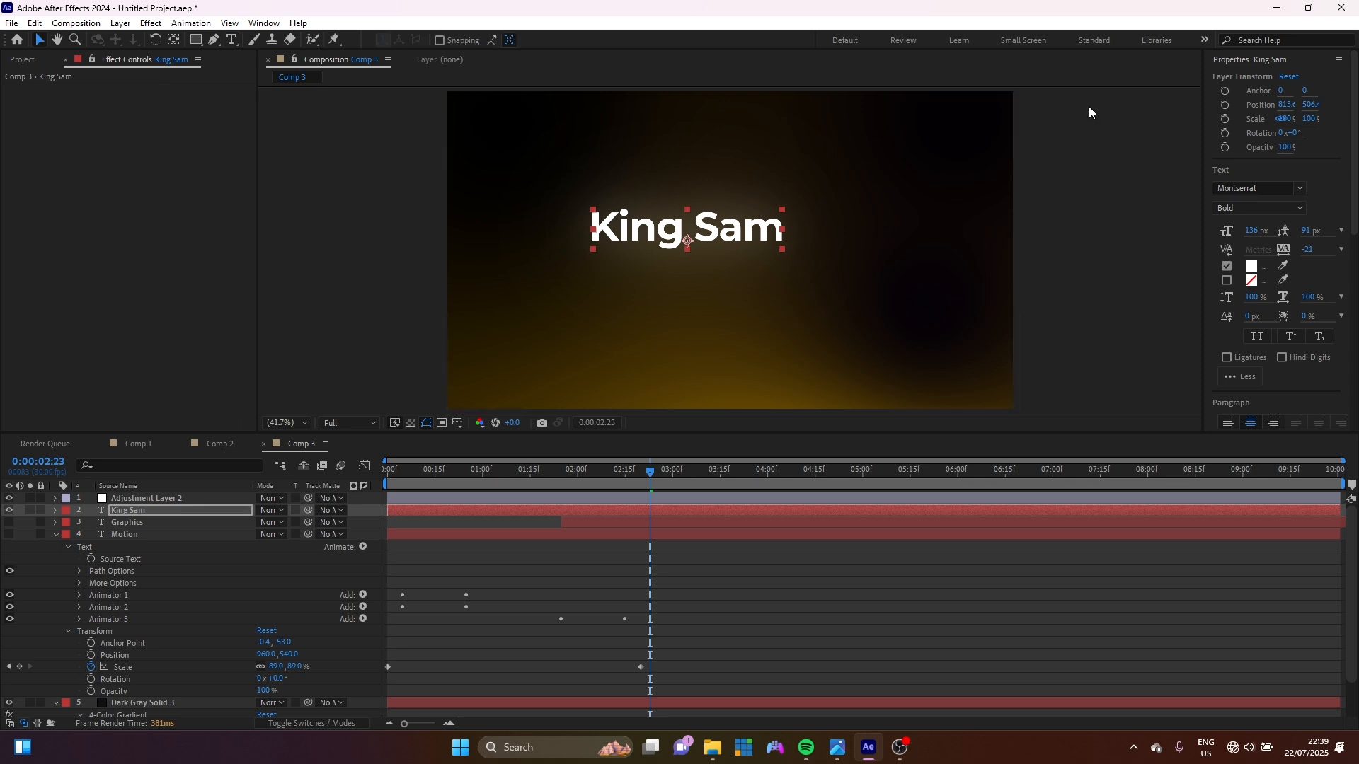
Centre the King Sam text horizontally and vertically in the composition.
left_click(1278, 62)
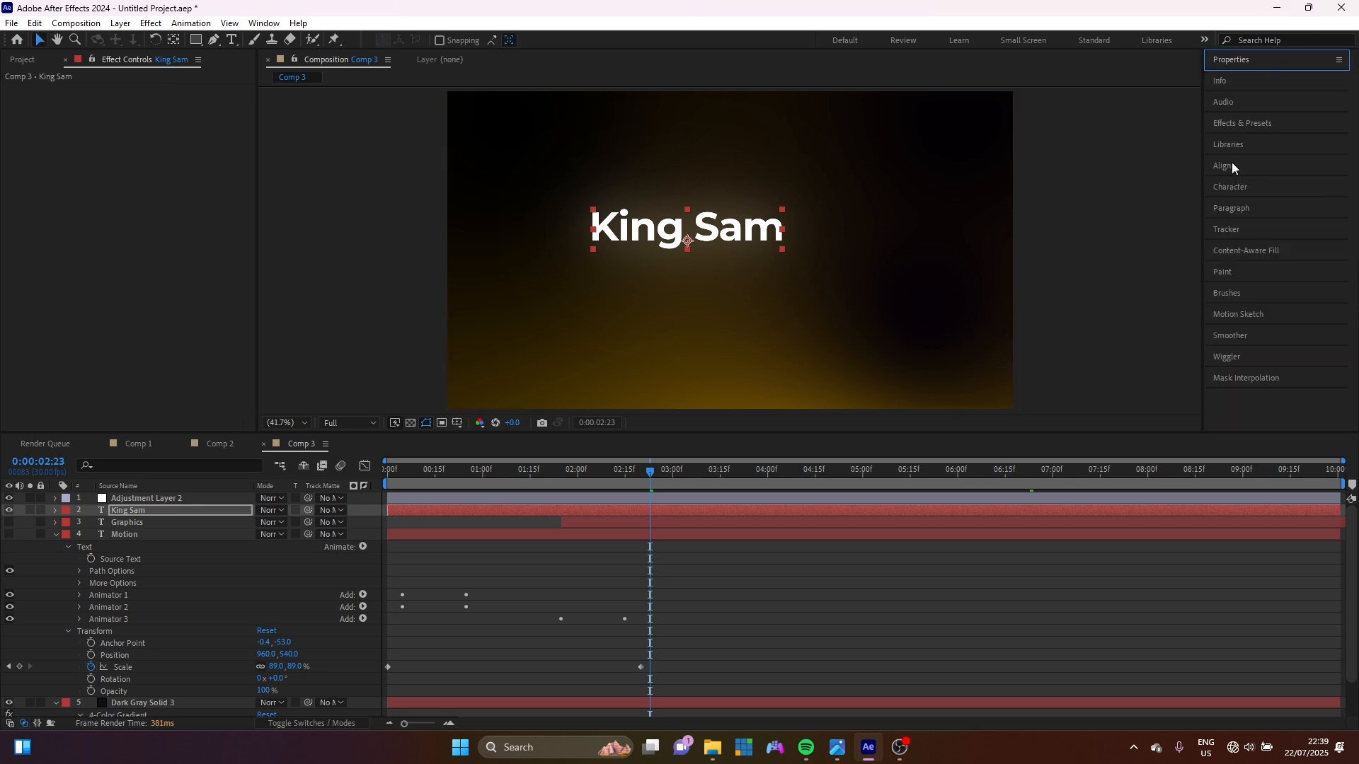
left_click(1235, 166)
left_click(1242, 201)
left_click(1315, 202)
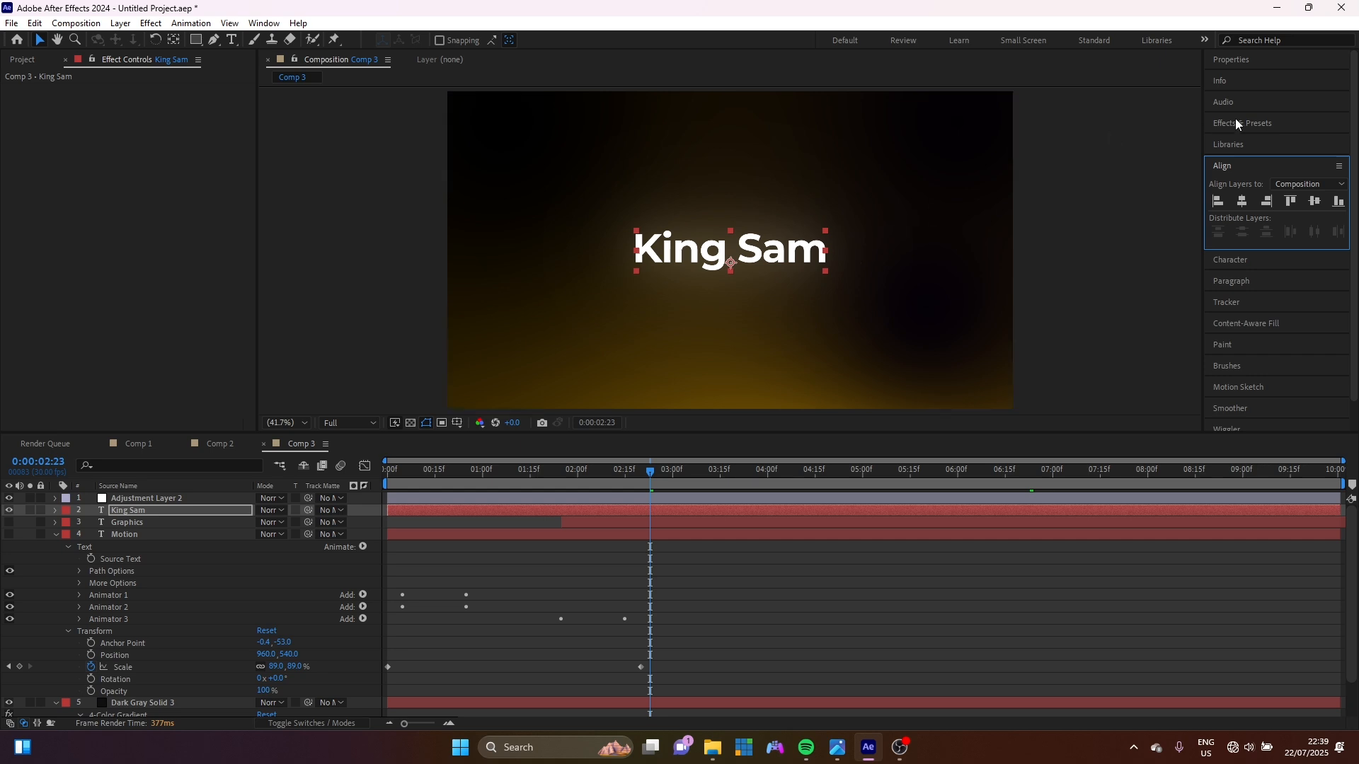
left_click(1277, 124)
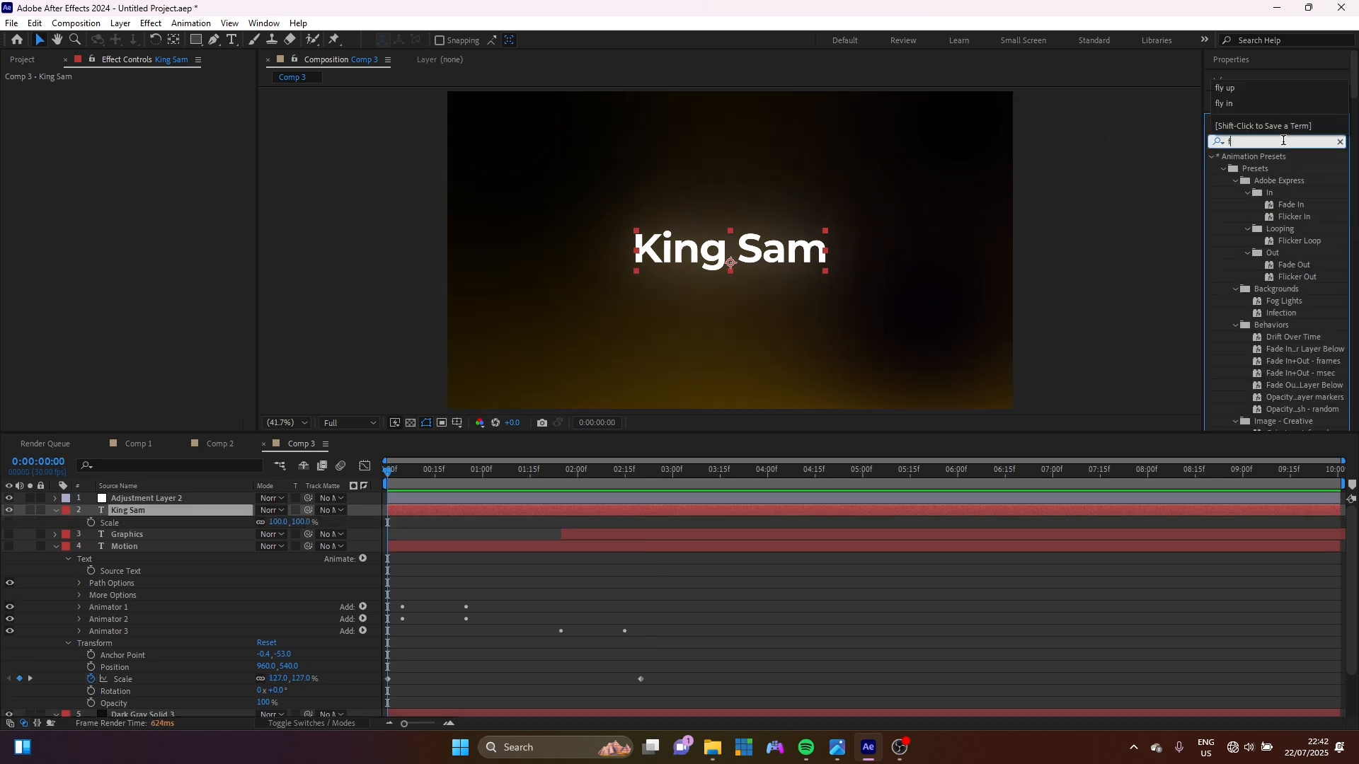
Apply the 'fly up text reveal' preset to King Sam and play a preview.
type("y up")
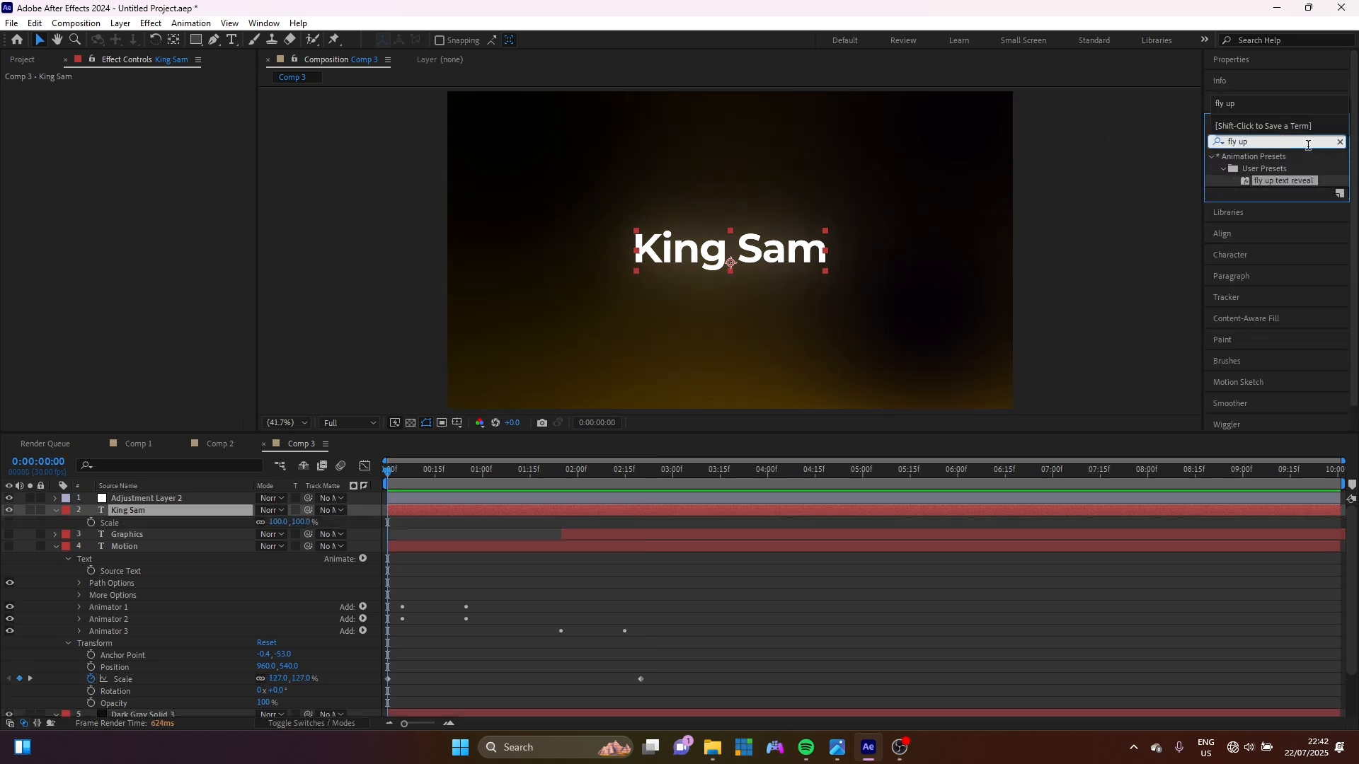
double_click(1278, 180)
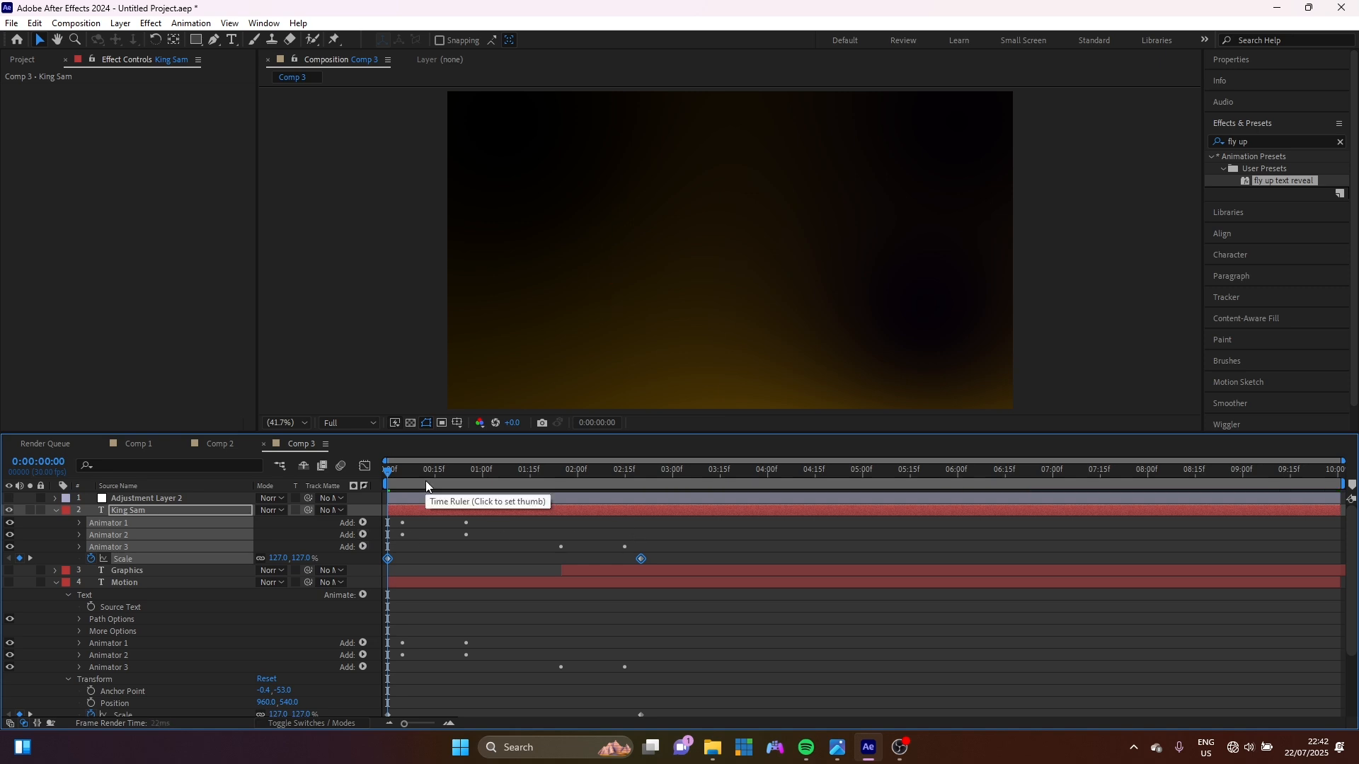
key("space")
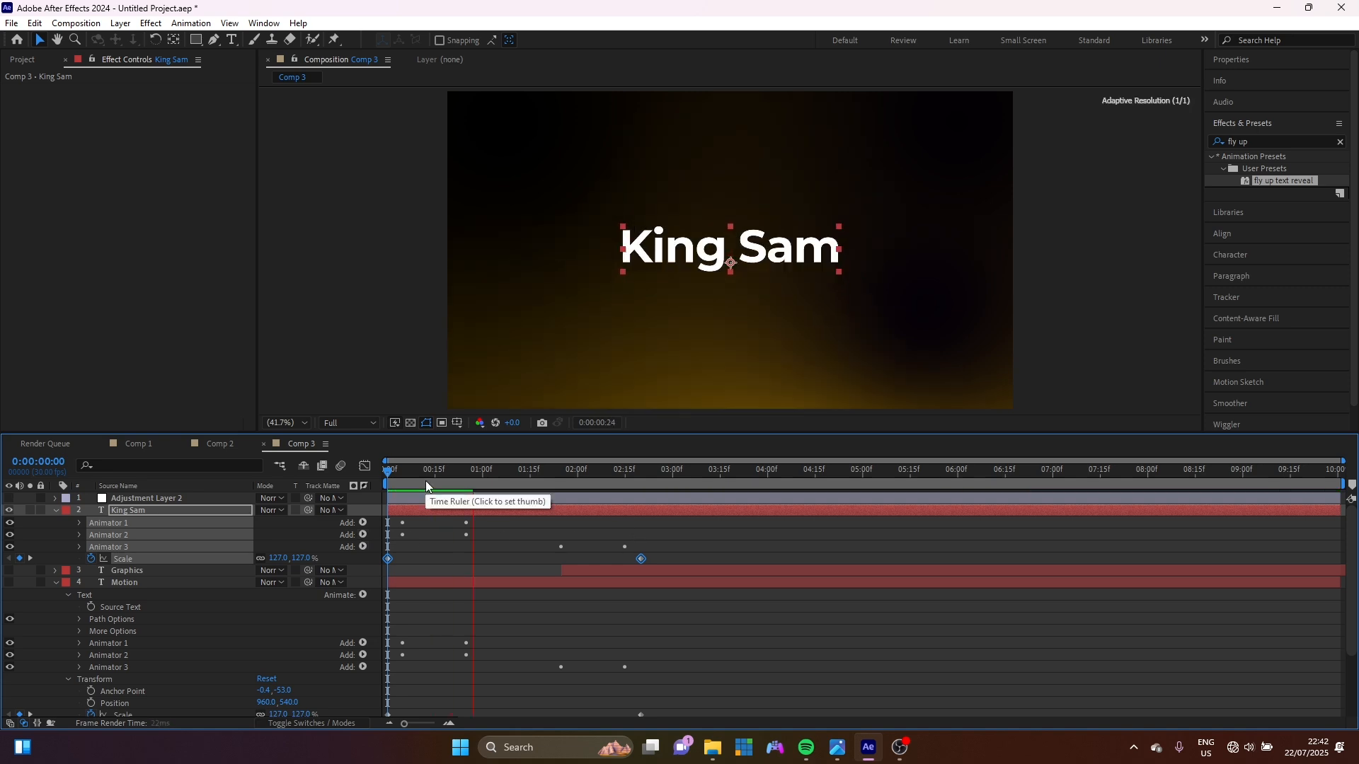